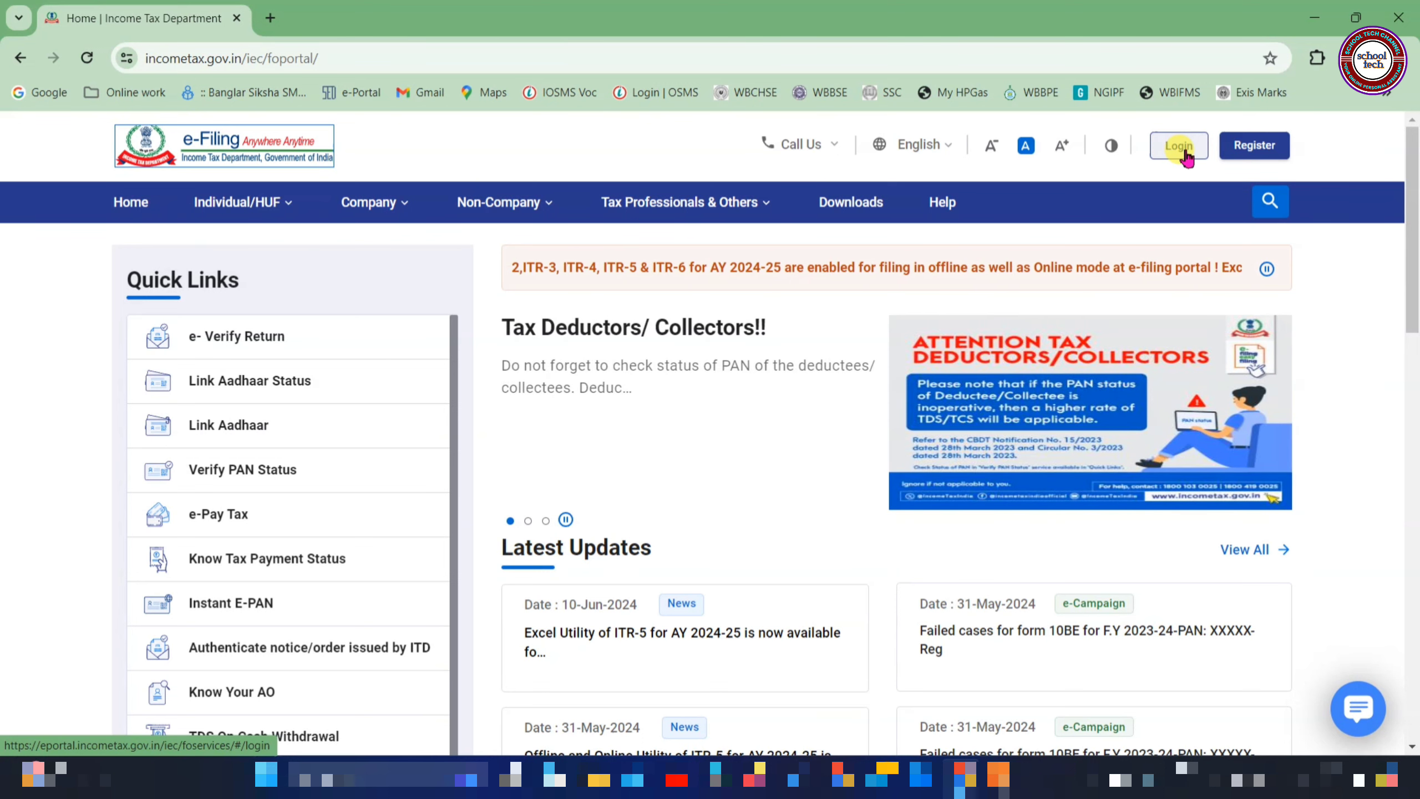
- Open the e-Filing login page, enter the account's user ID and continue to the password page
click(1185, 155)
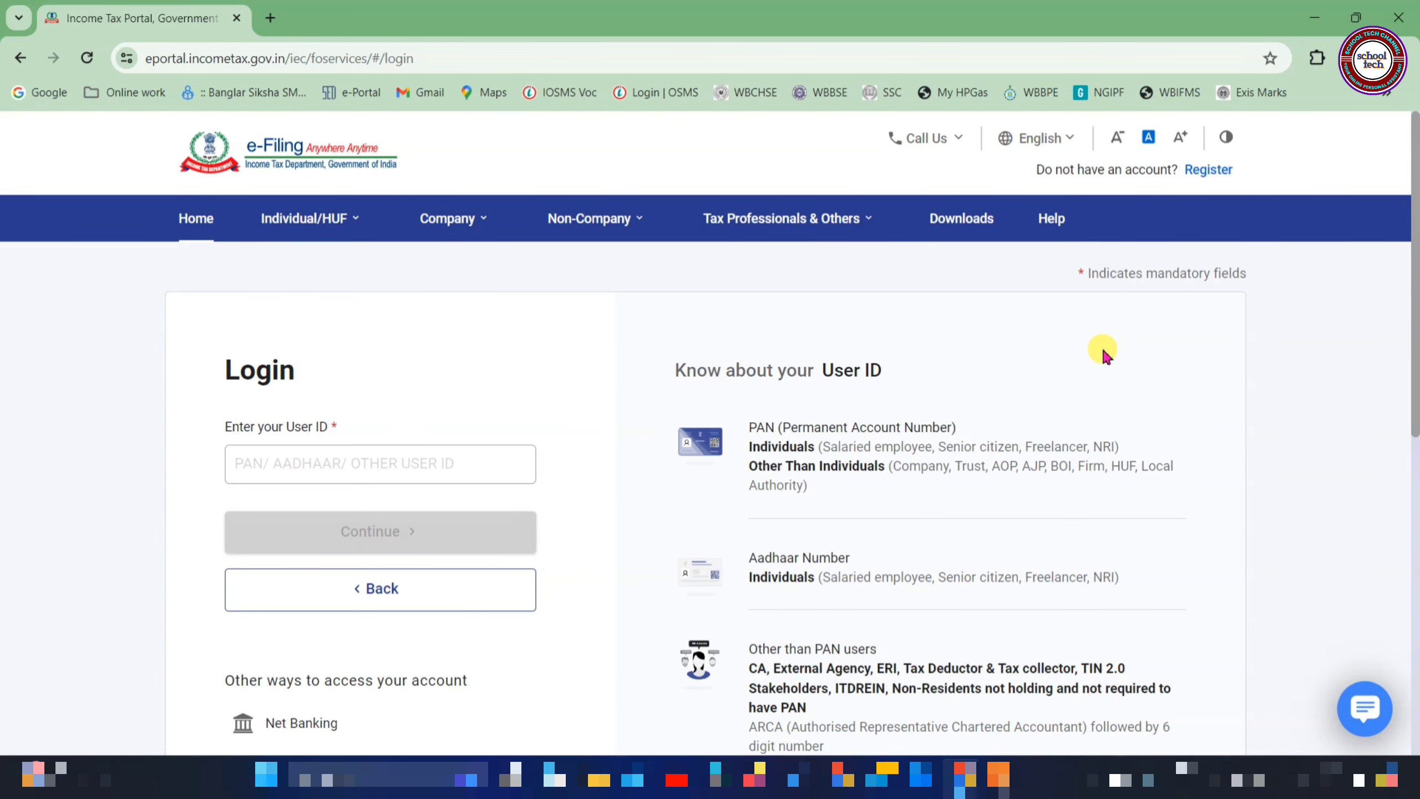
click(241, 460)
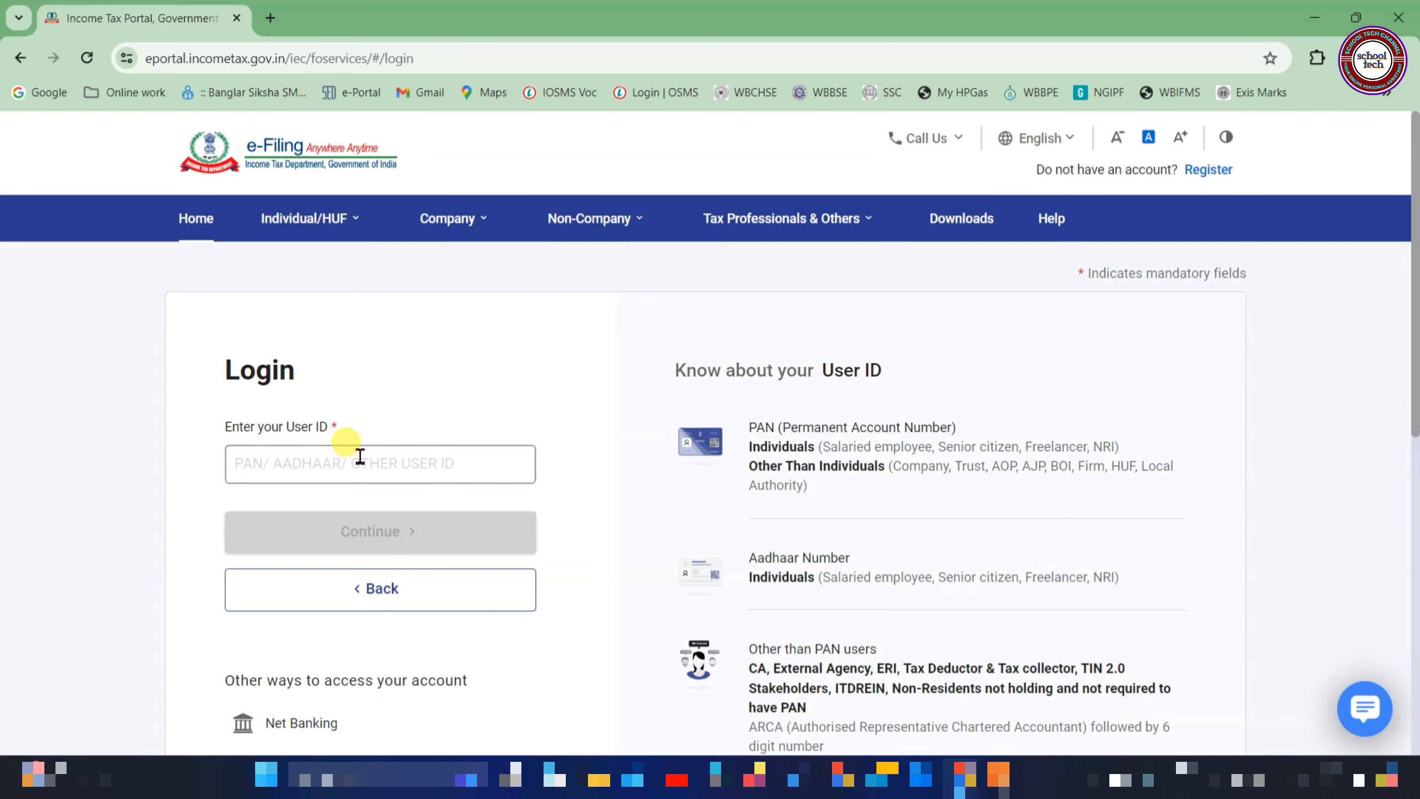
click(279, 465)
key(ctrl+v)
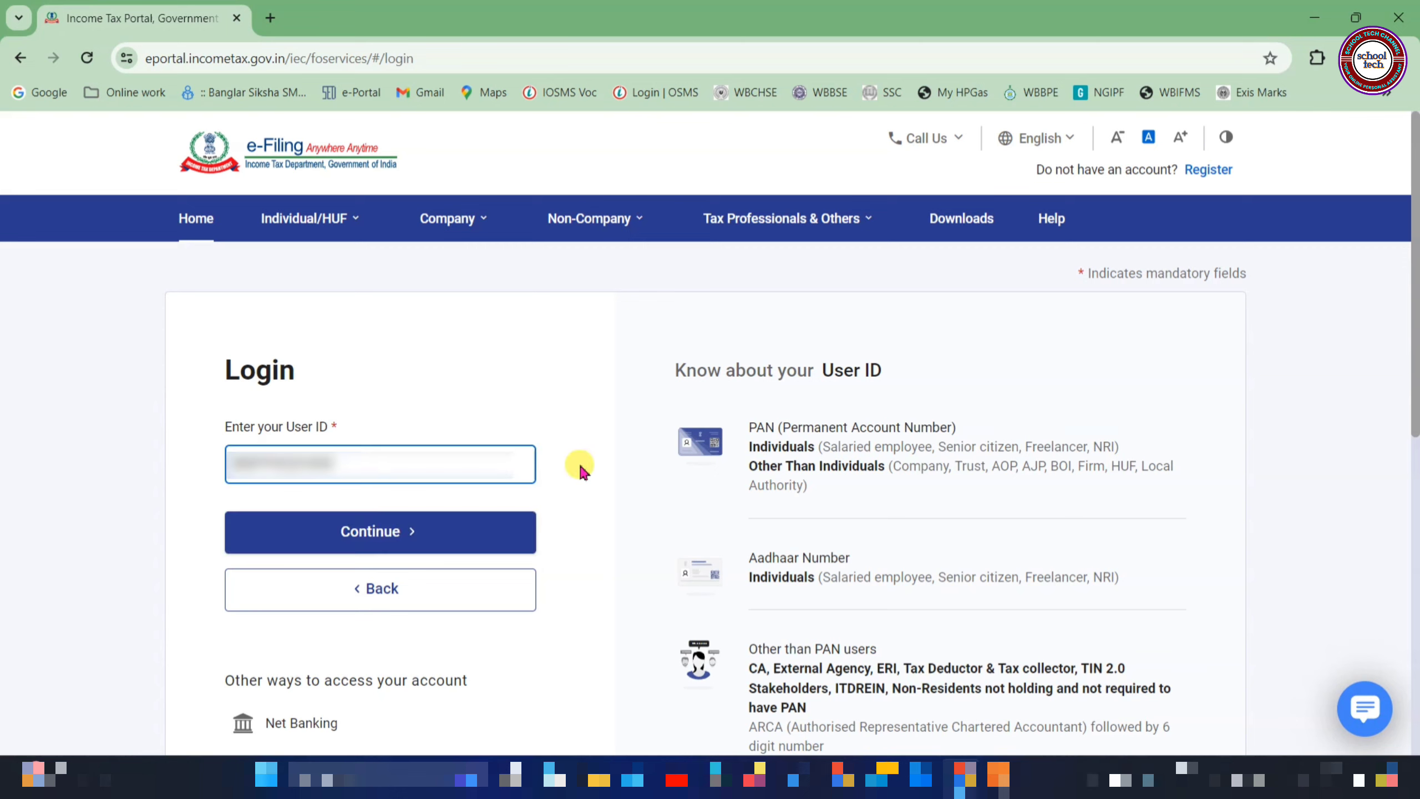
click(346, 533)
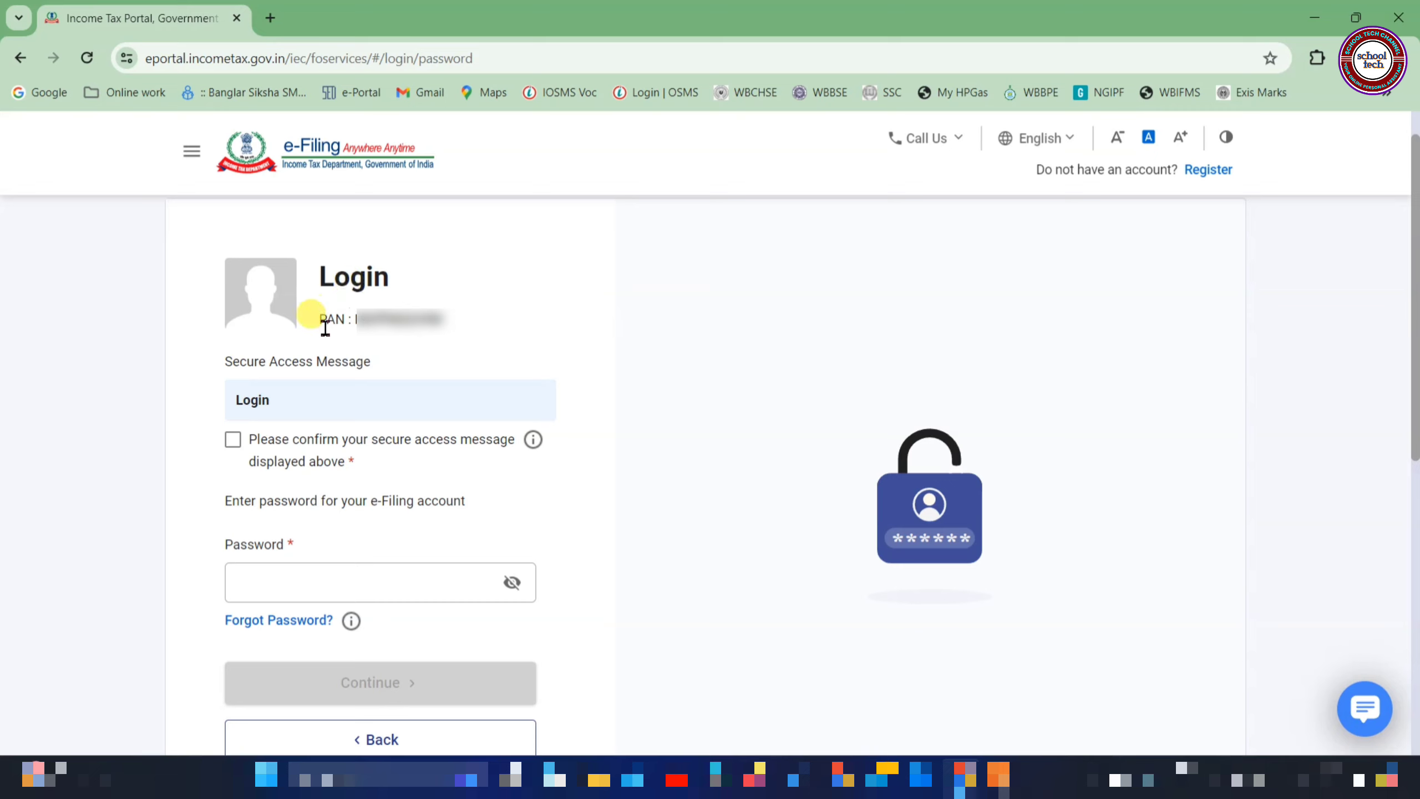
- Confirm the secure access message, enter the account password and log in to the e-Filing account
click(232, 441)
click(267, 584)
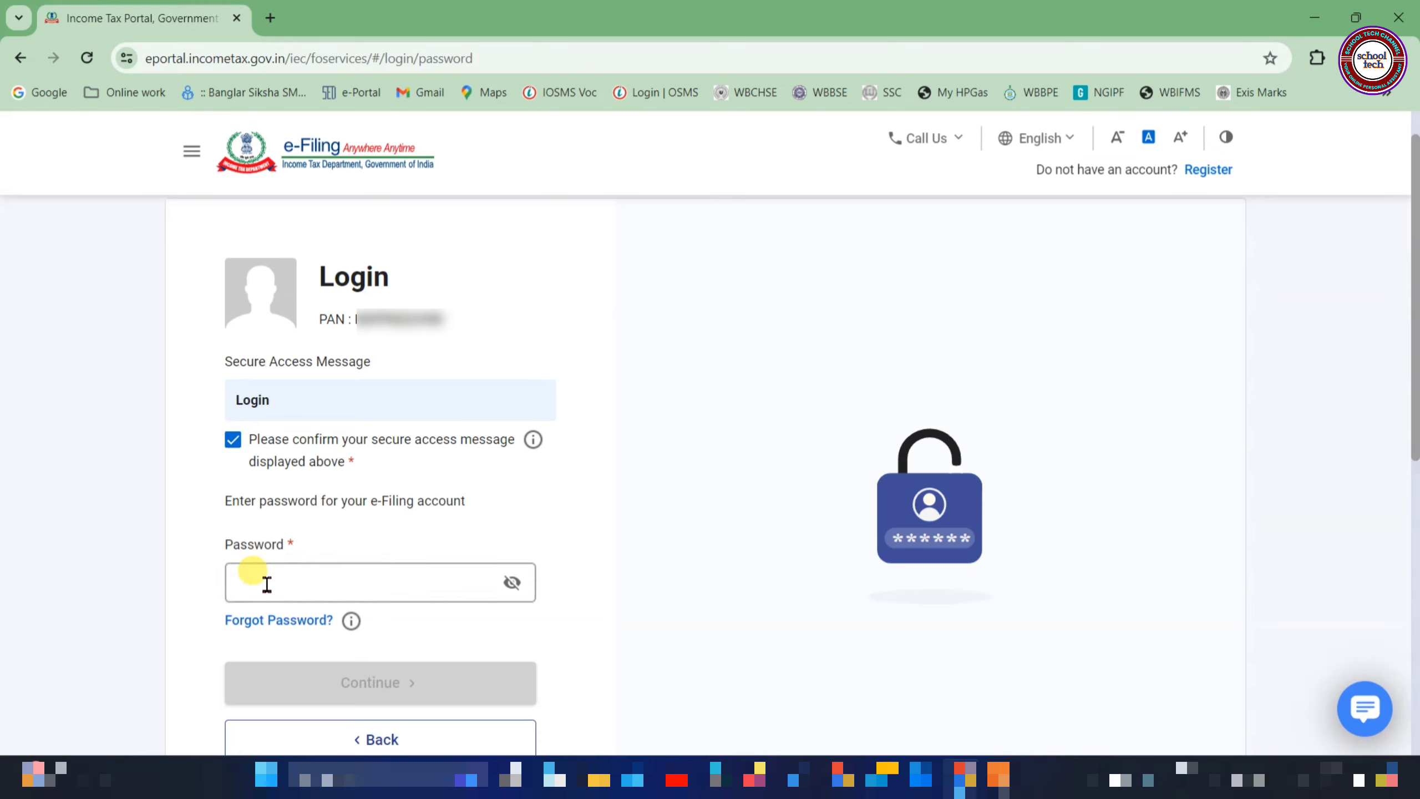
key(ctrl+v)
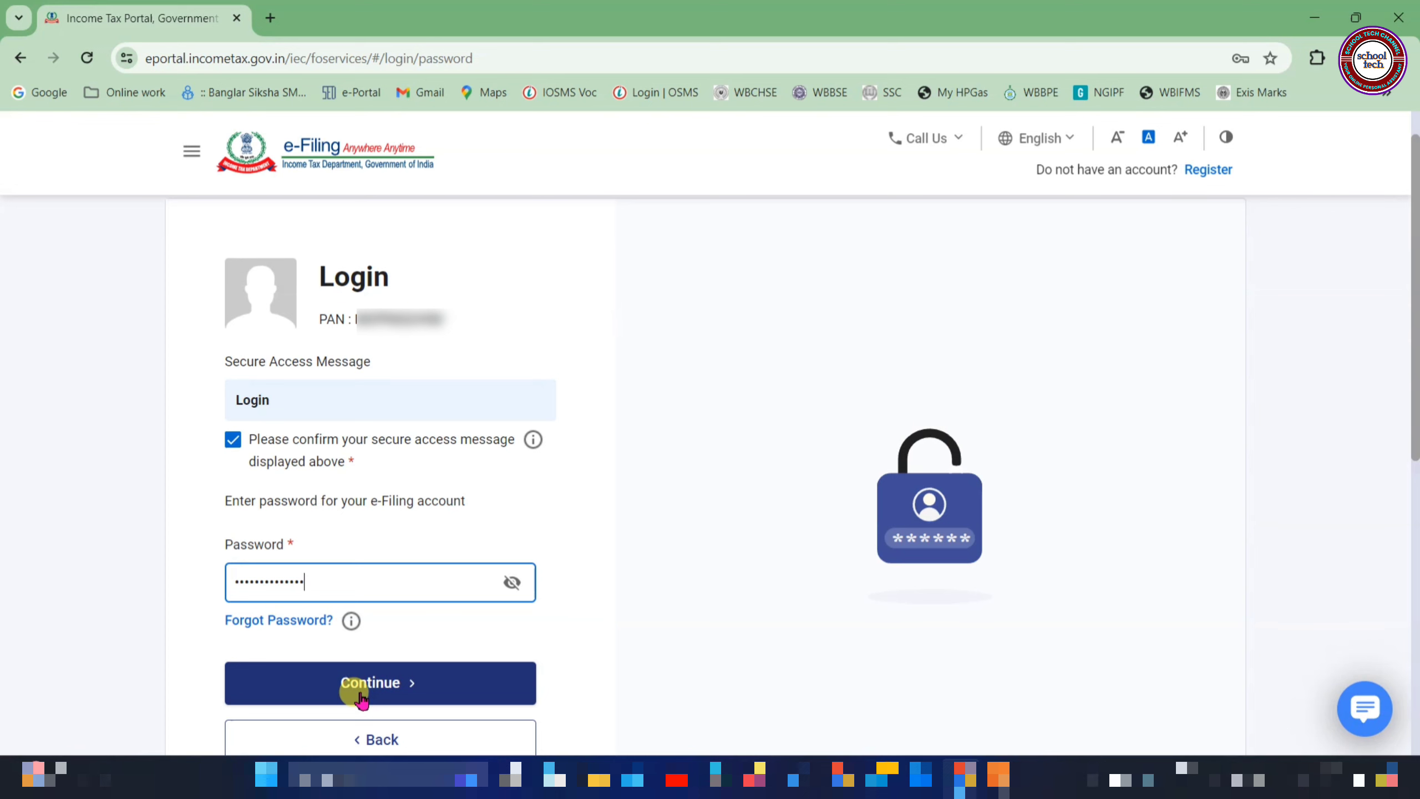
click(361, 696)
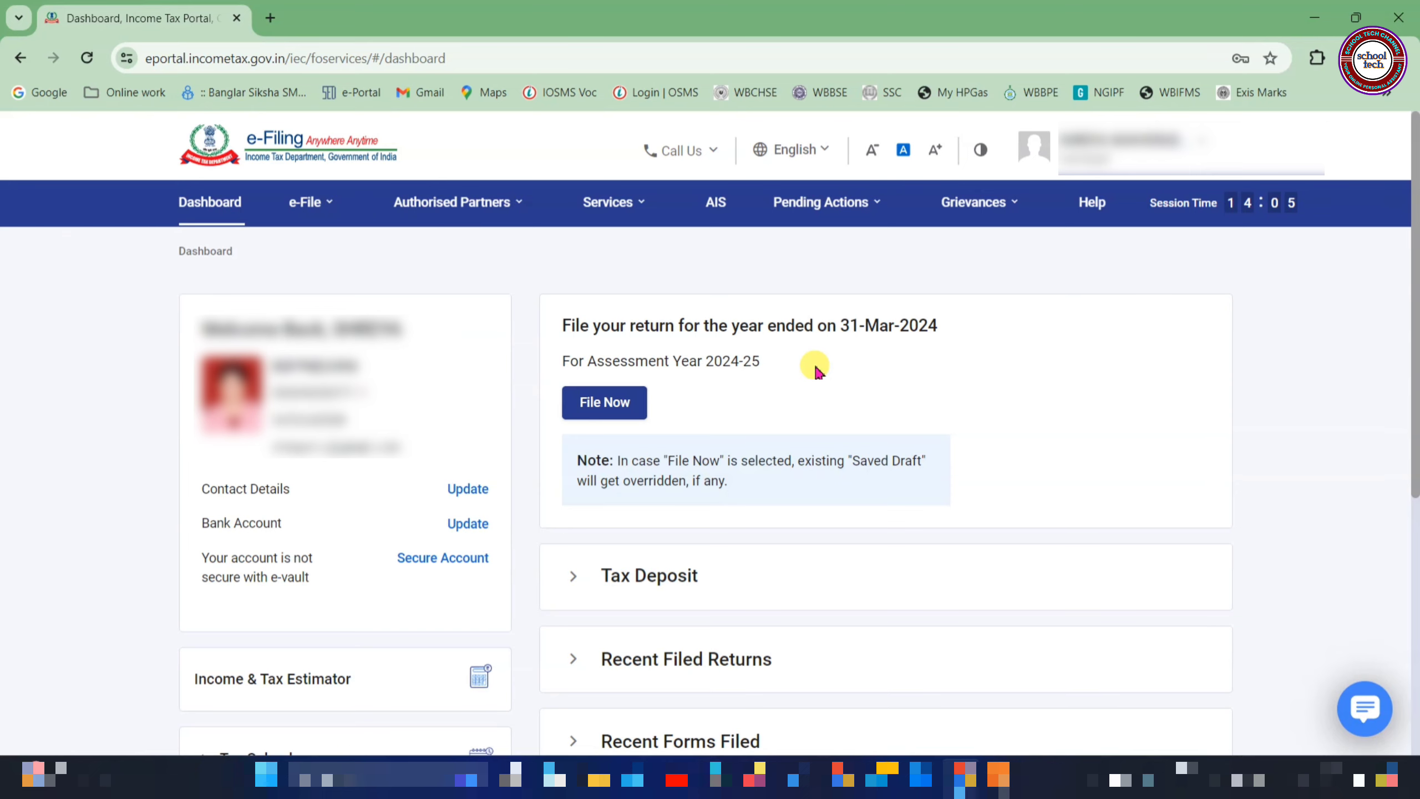
- Start filing the return for Assessment Year 2024-25 in Online mode with the status Individual
click(591, 410)
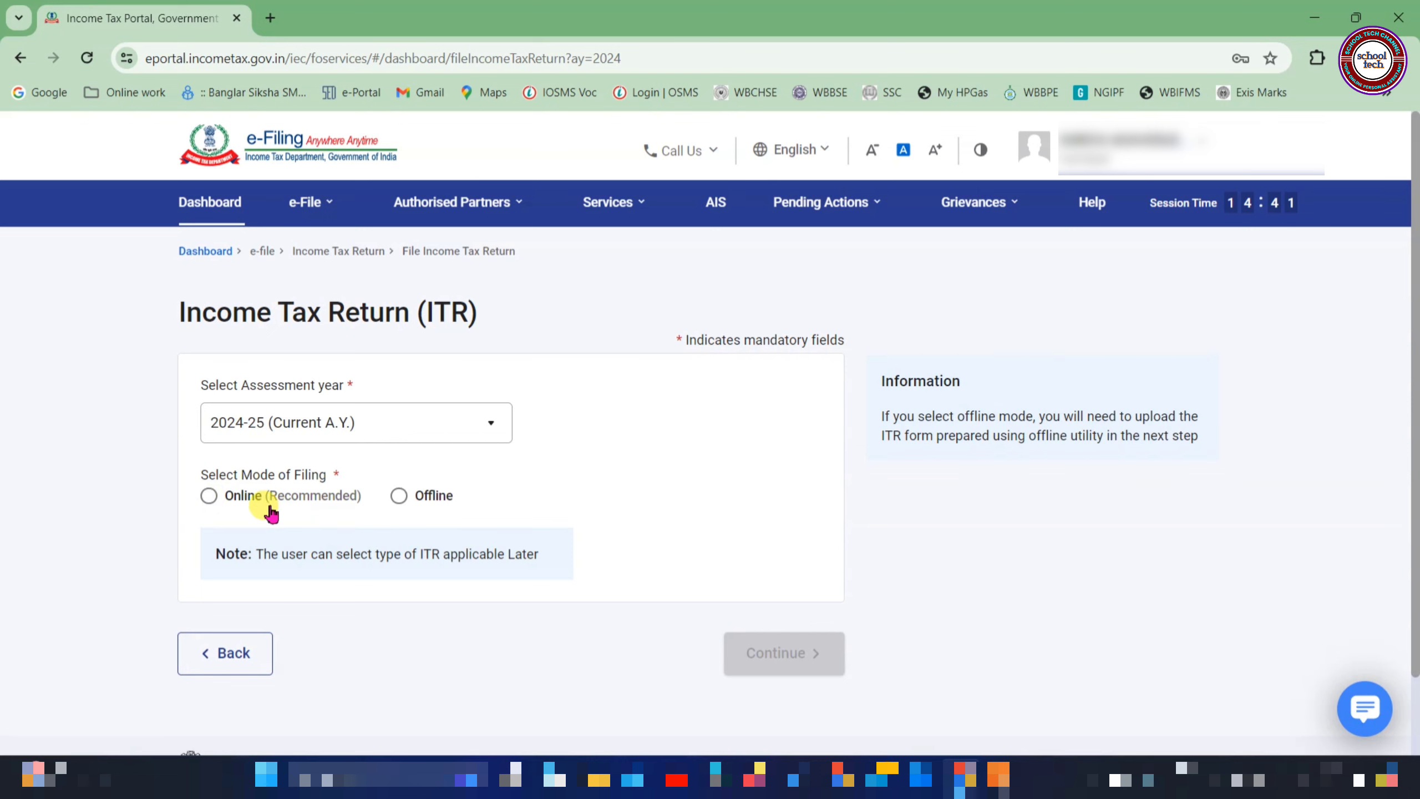
click(208, 496)
click(784, 653)
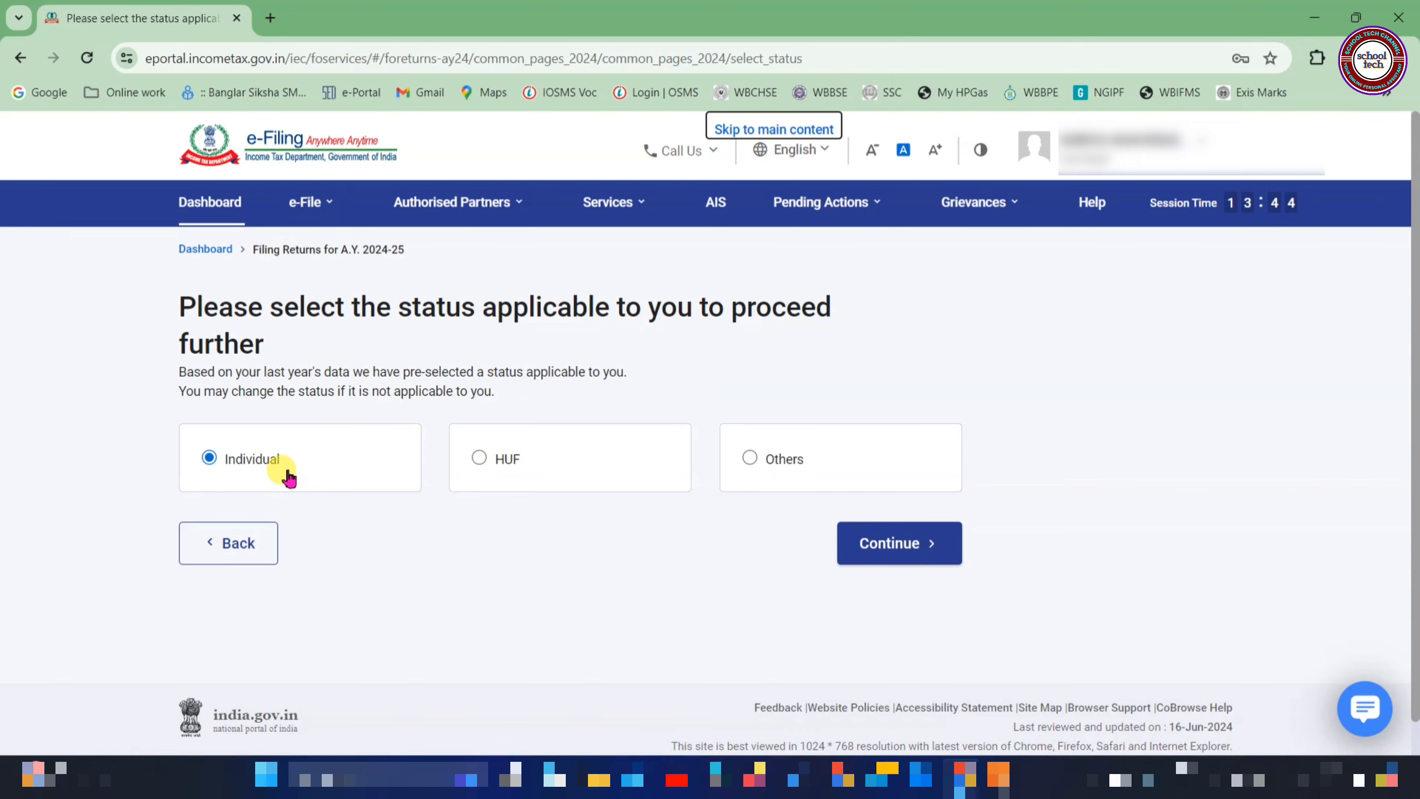
click(909, 541)
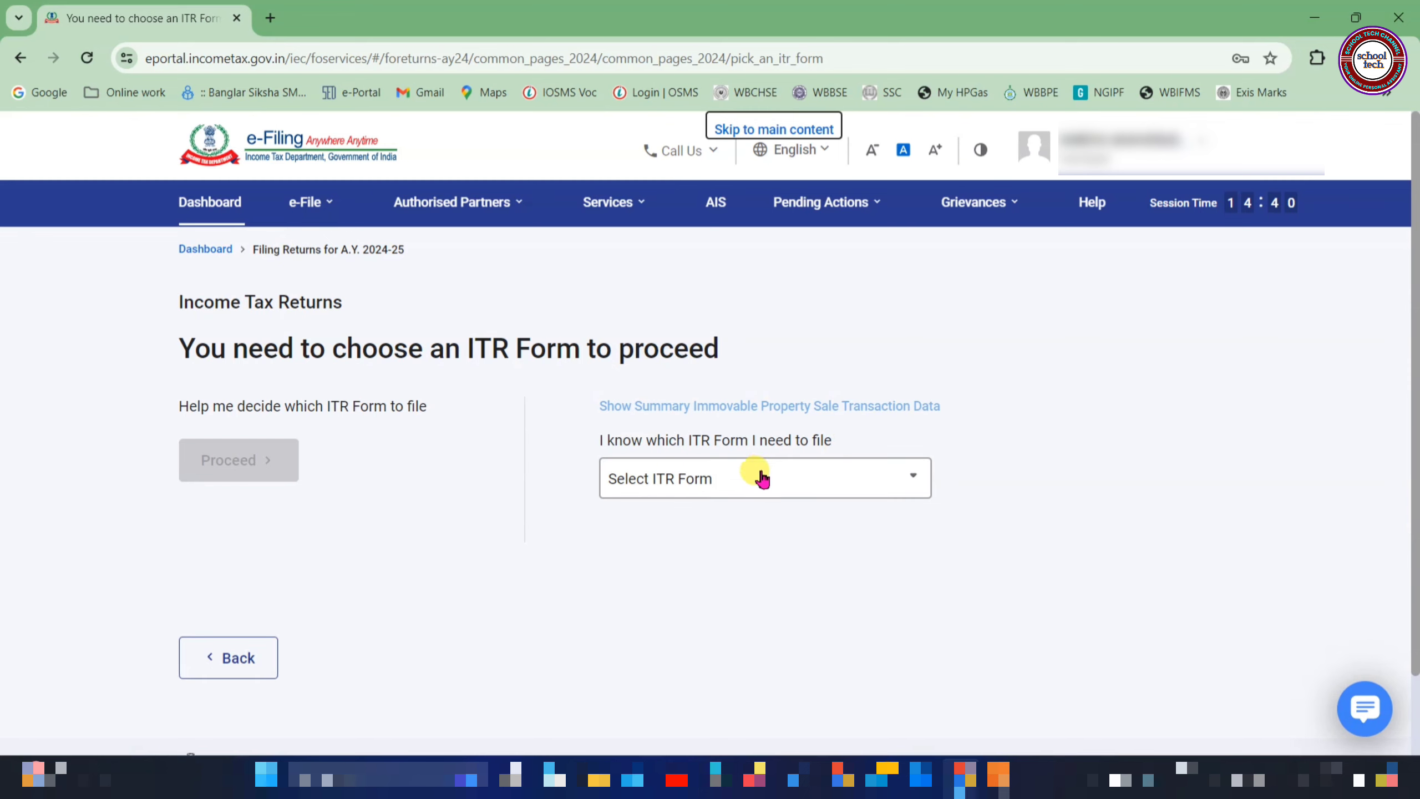
- Choose the ITR-1 form, proceed with it and get the return started
click(748, 481)
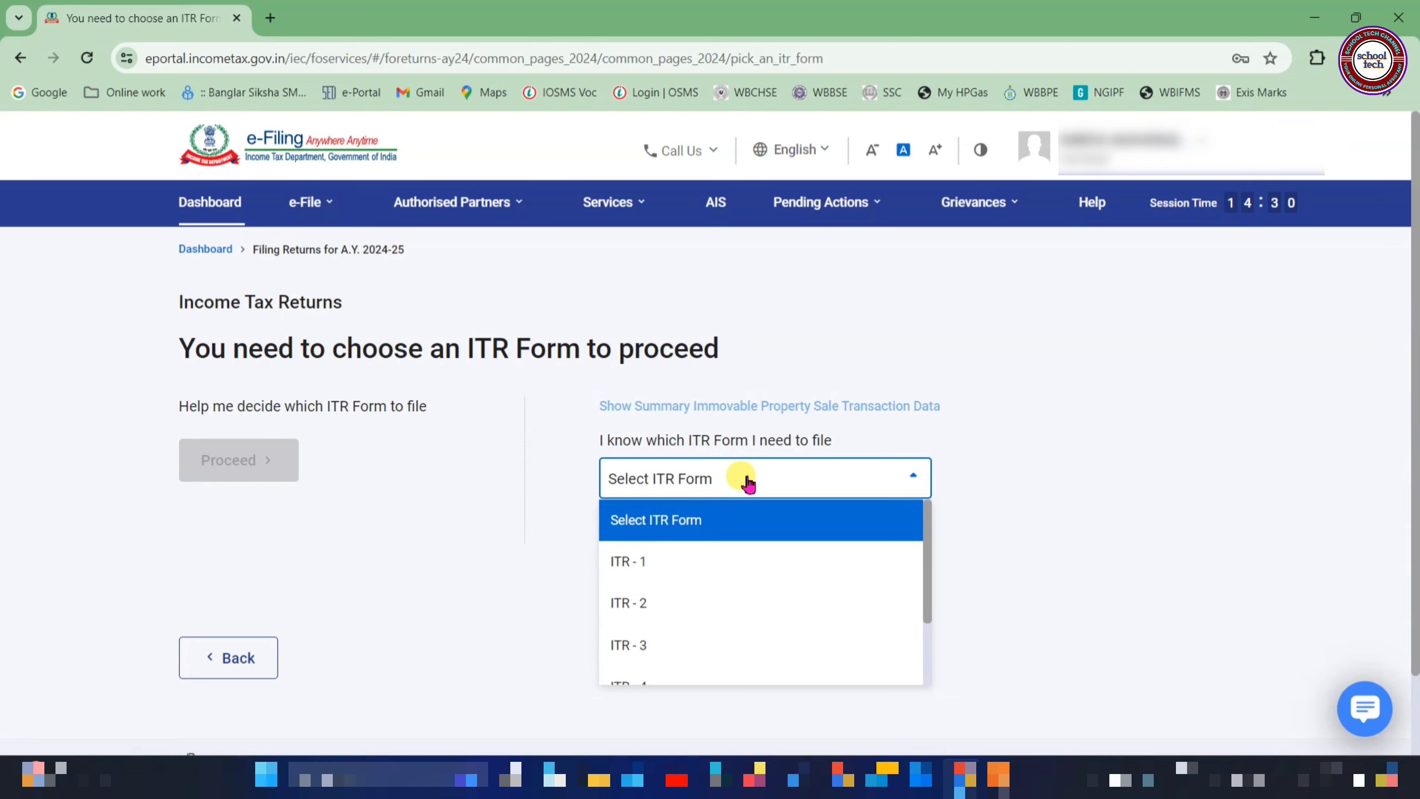
click(685, 580)
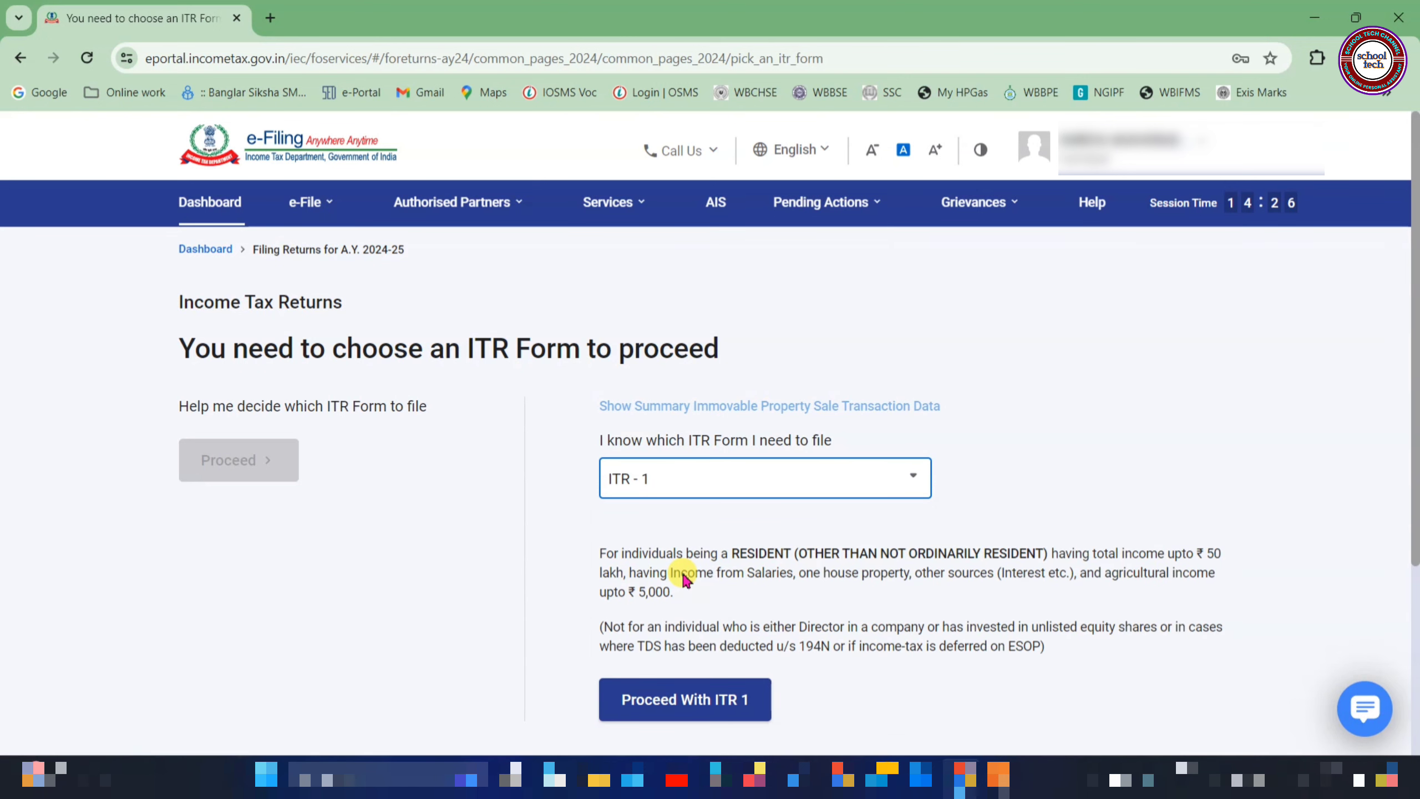
click(659, 707)
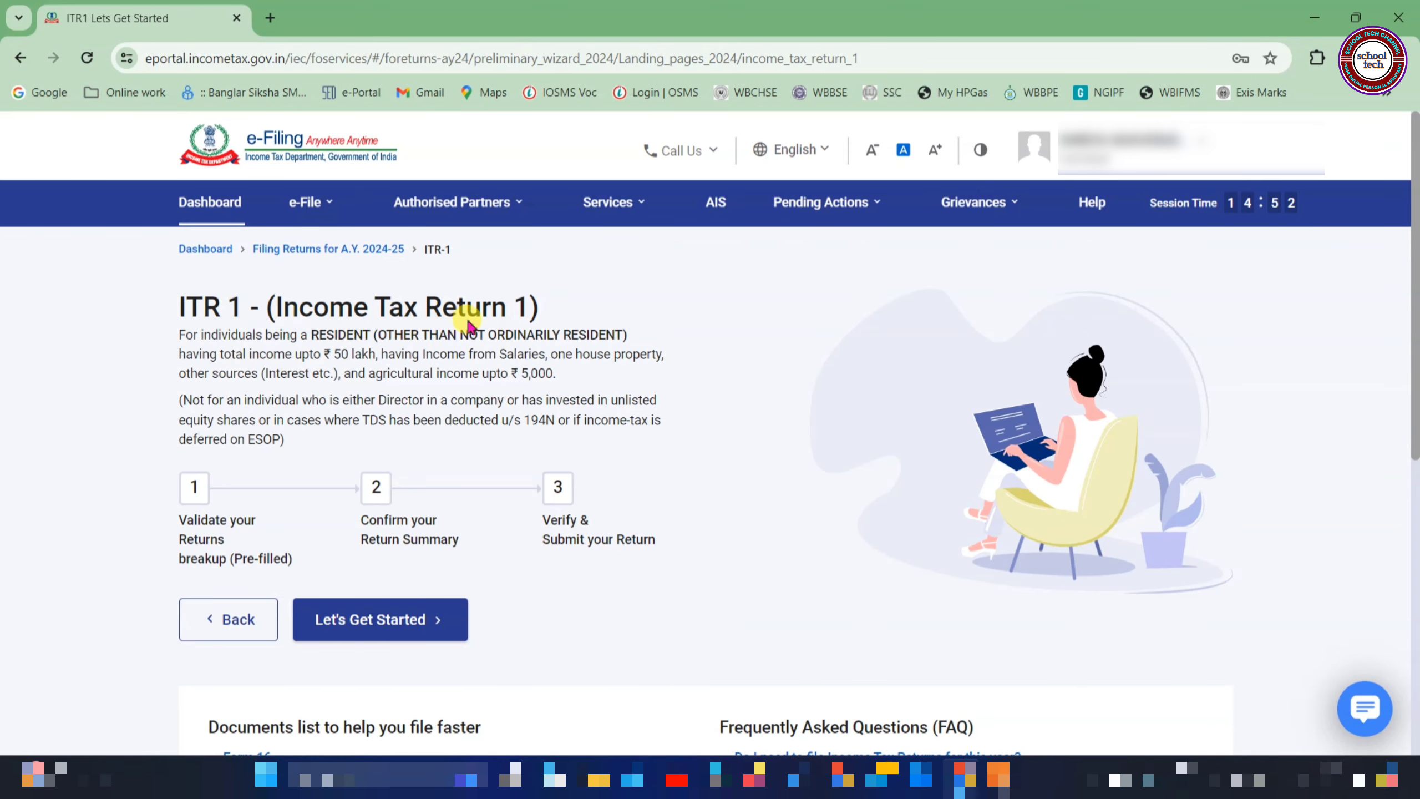
click(392, 622)
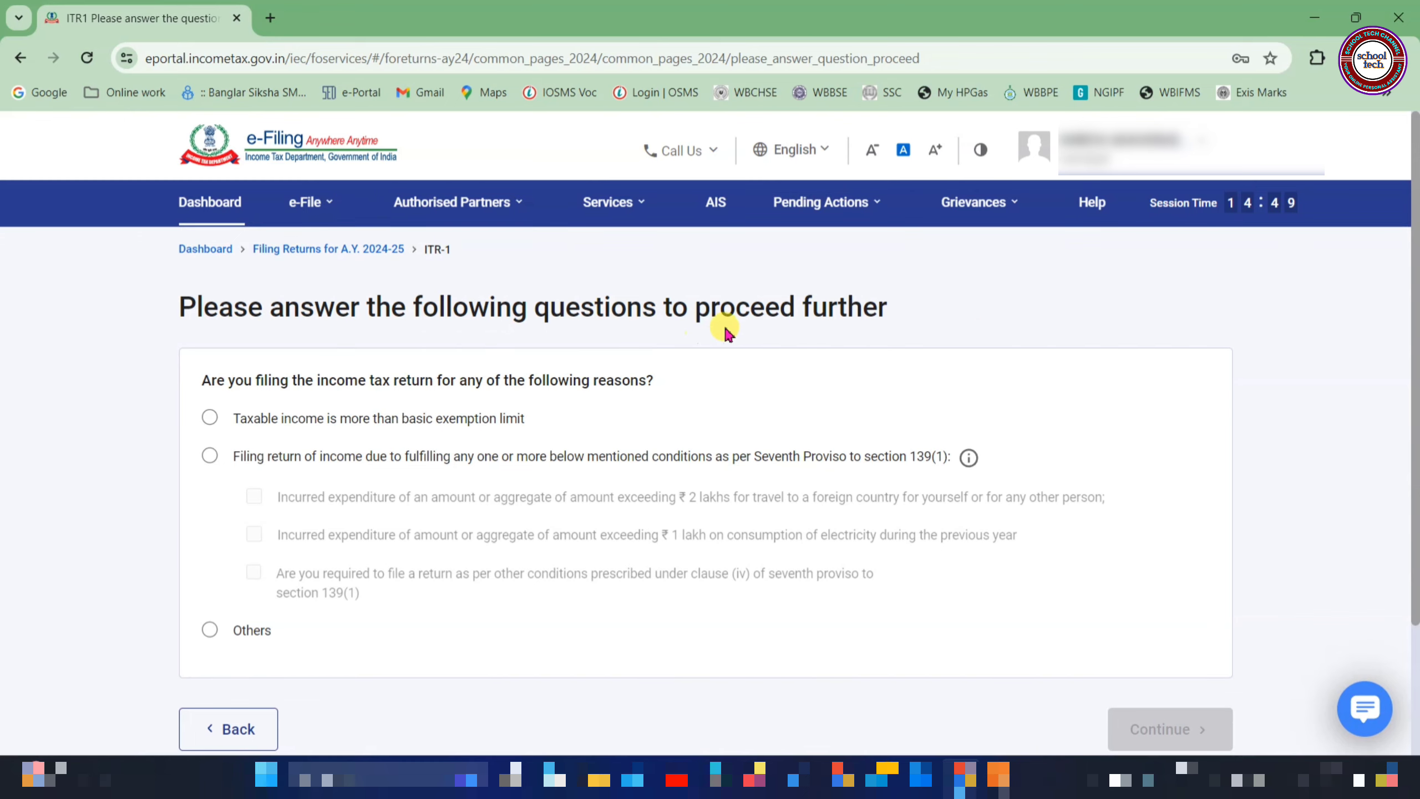
- Give 'Taxable income is more than basic exemption limit' as the filing reason, continue and acknowledge the pre-filled data notice
click(209, 417)
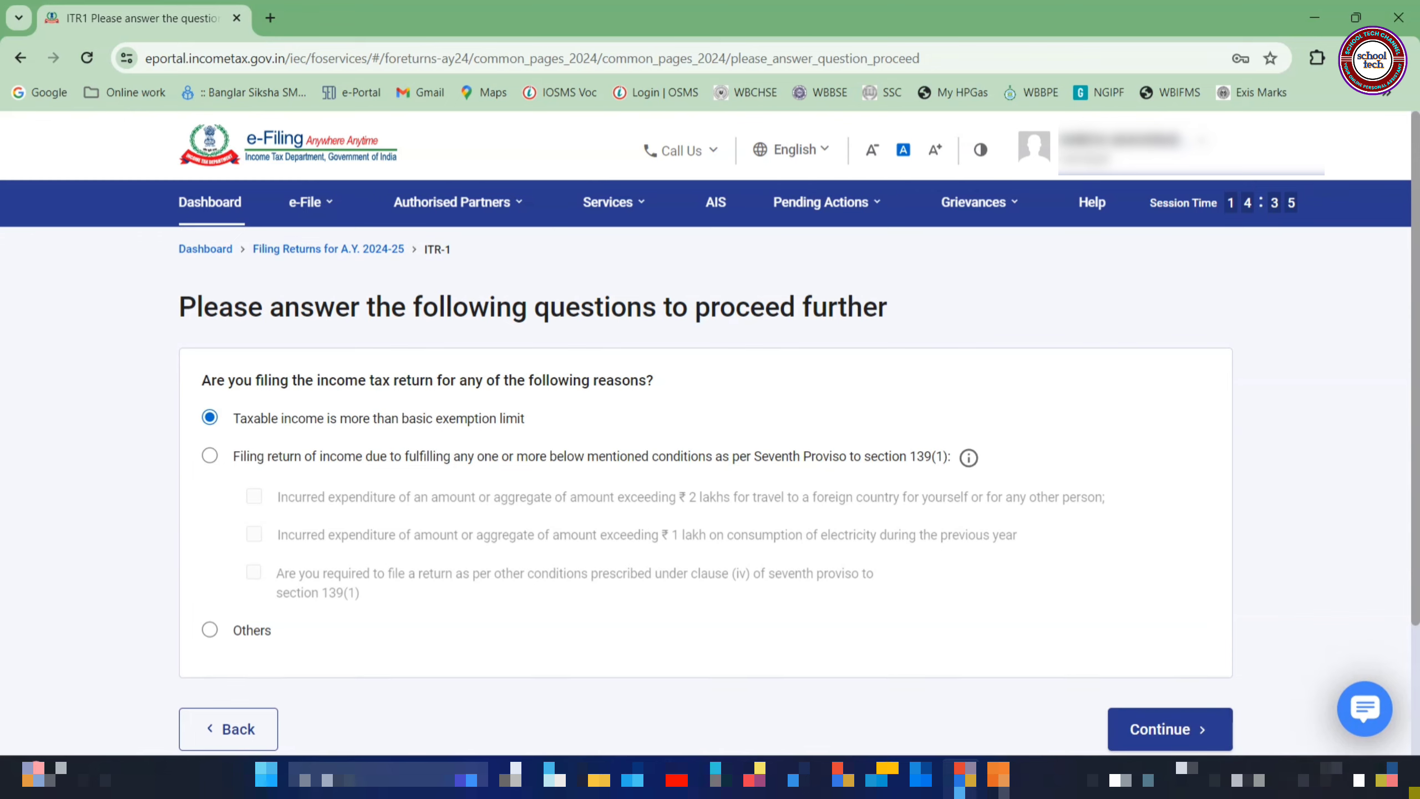
click(1207, 727)
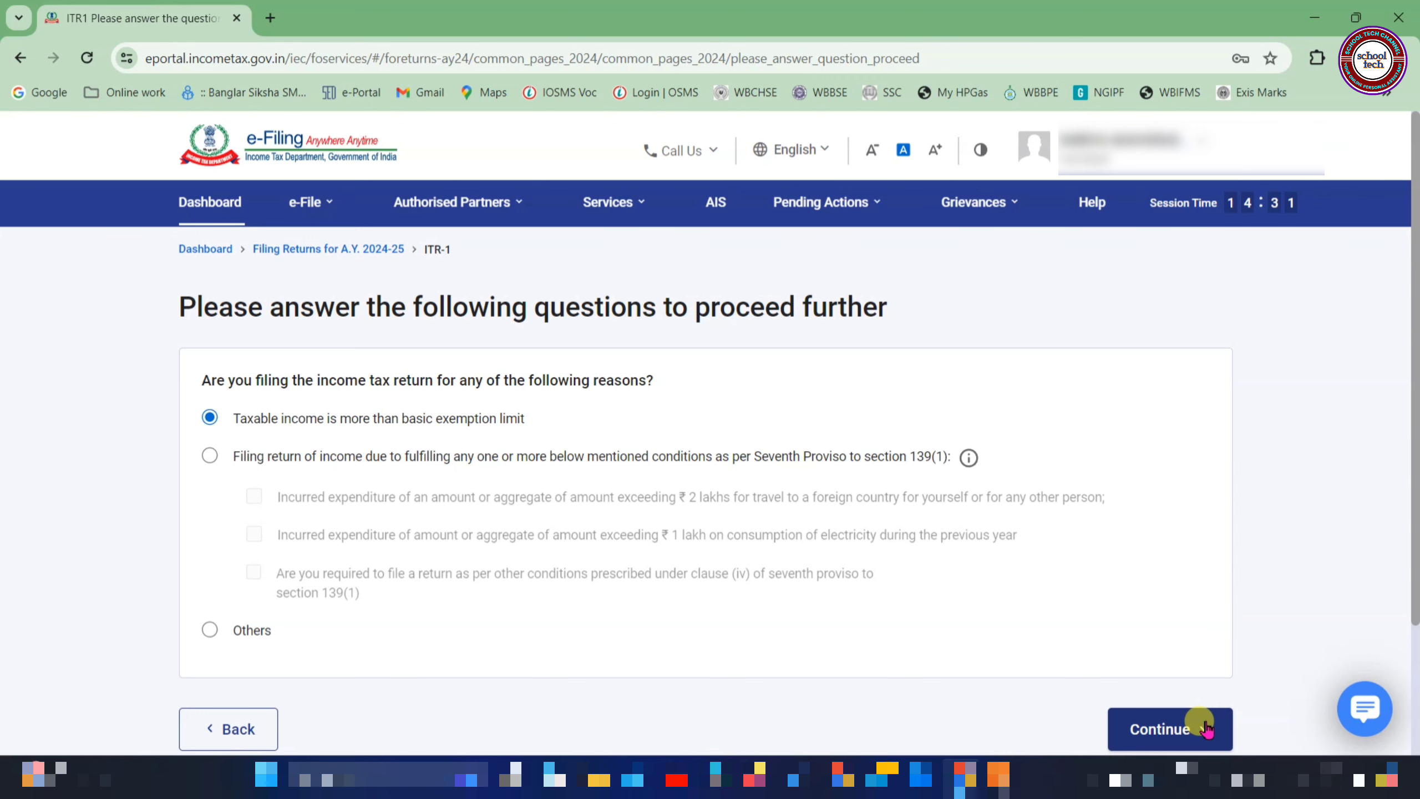
click(1207, 727)
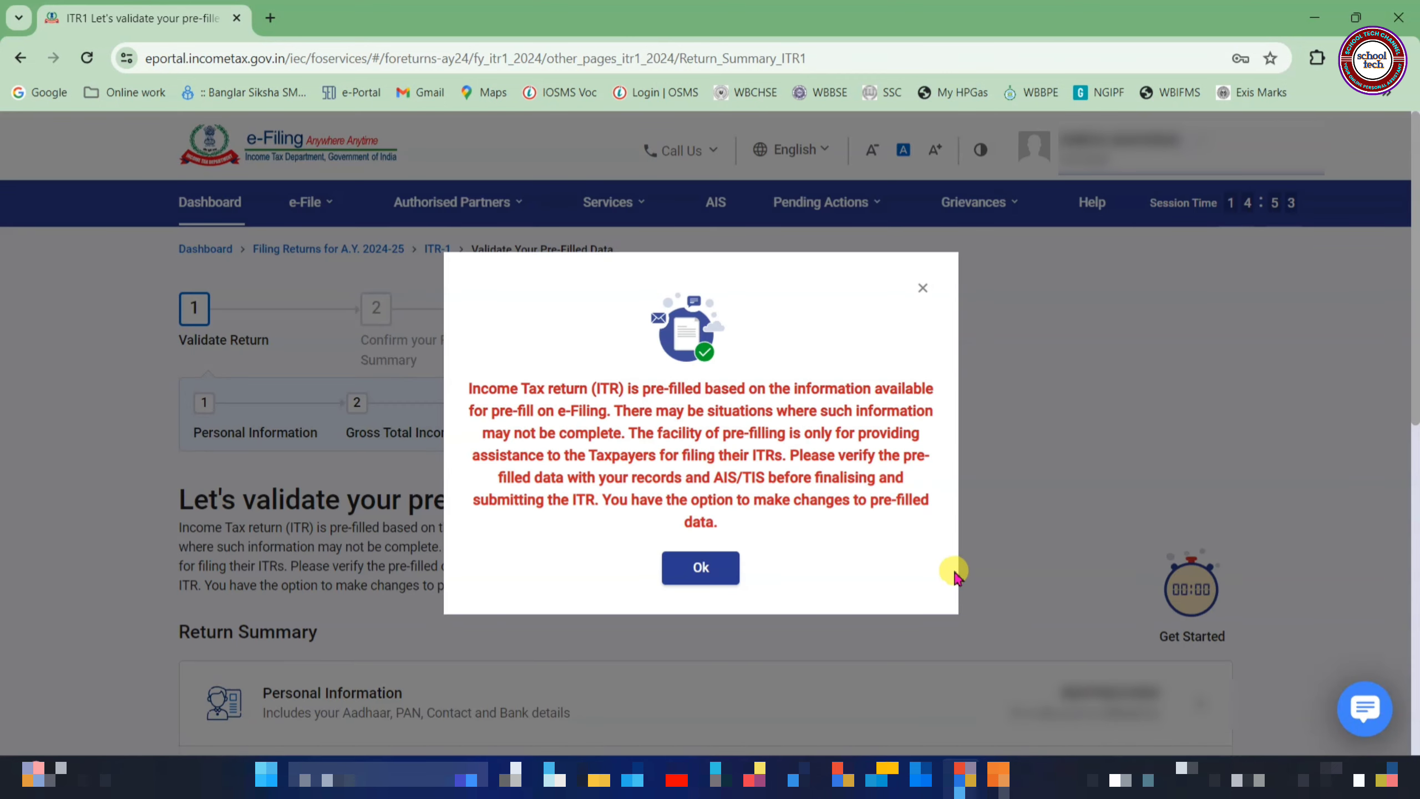
click(701, 569)
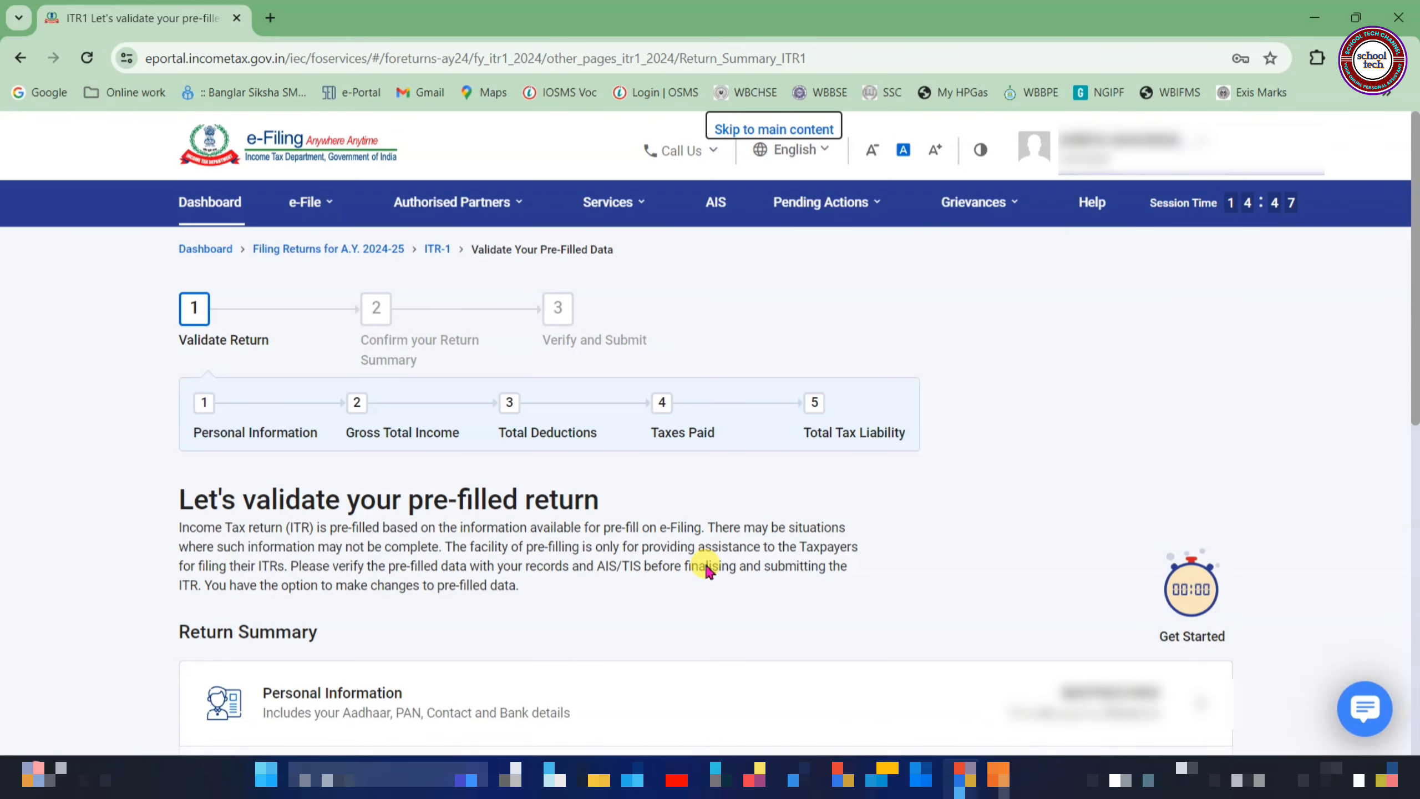
- Open the Personal Information section of the return summary and select State Government as the Nature of Employment
scroll(706, 571, down, 5)
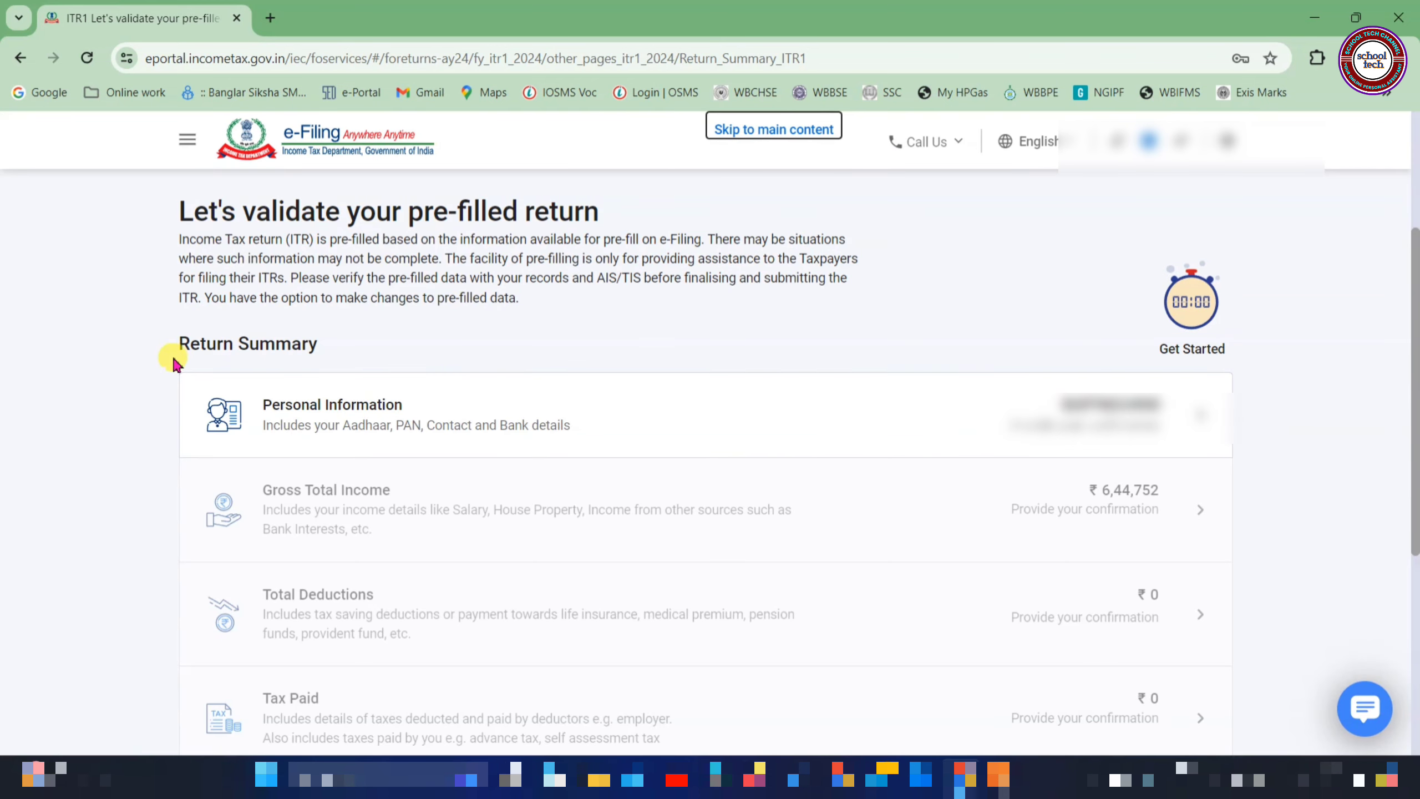
click(302, 420)
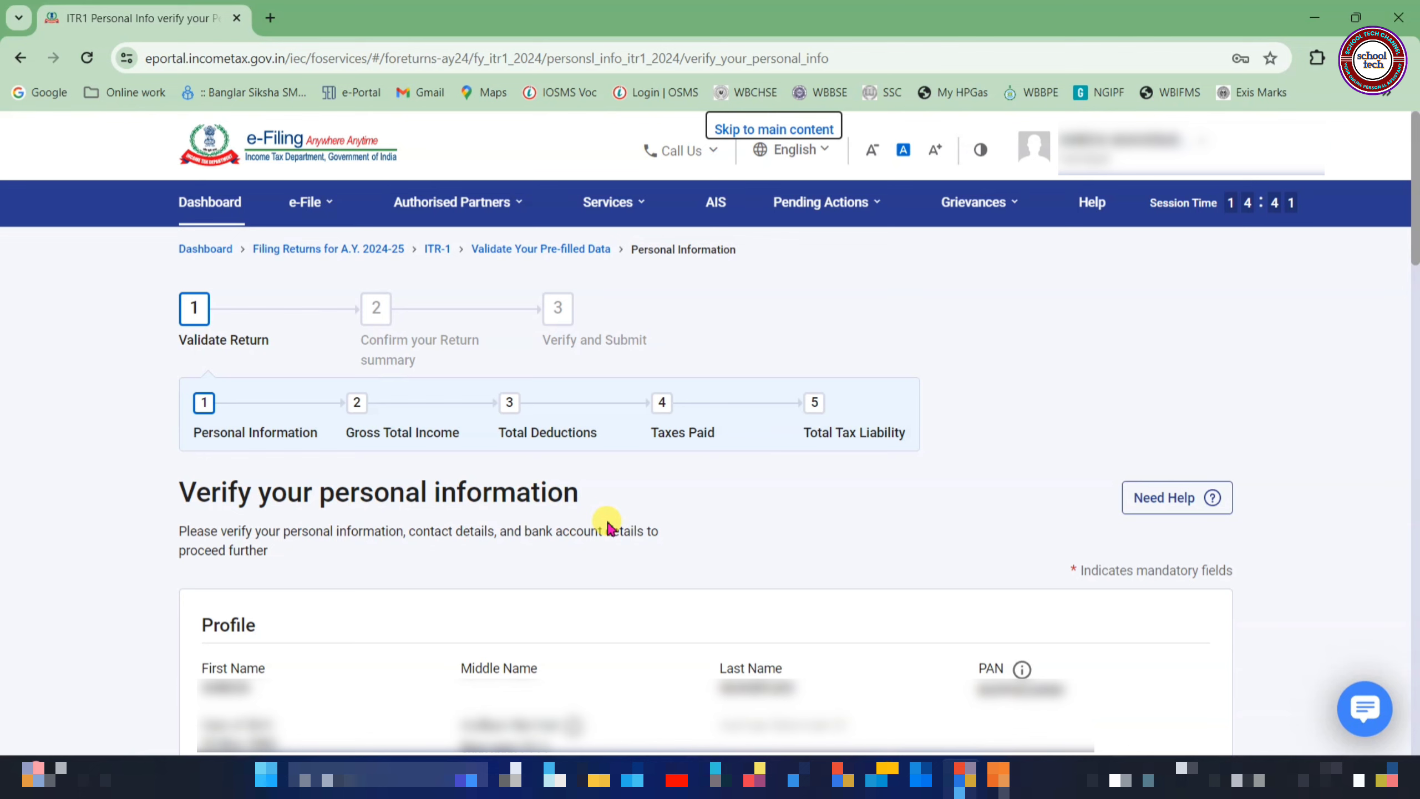
scroll(610, 526, down, 5)
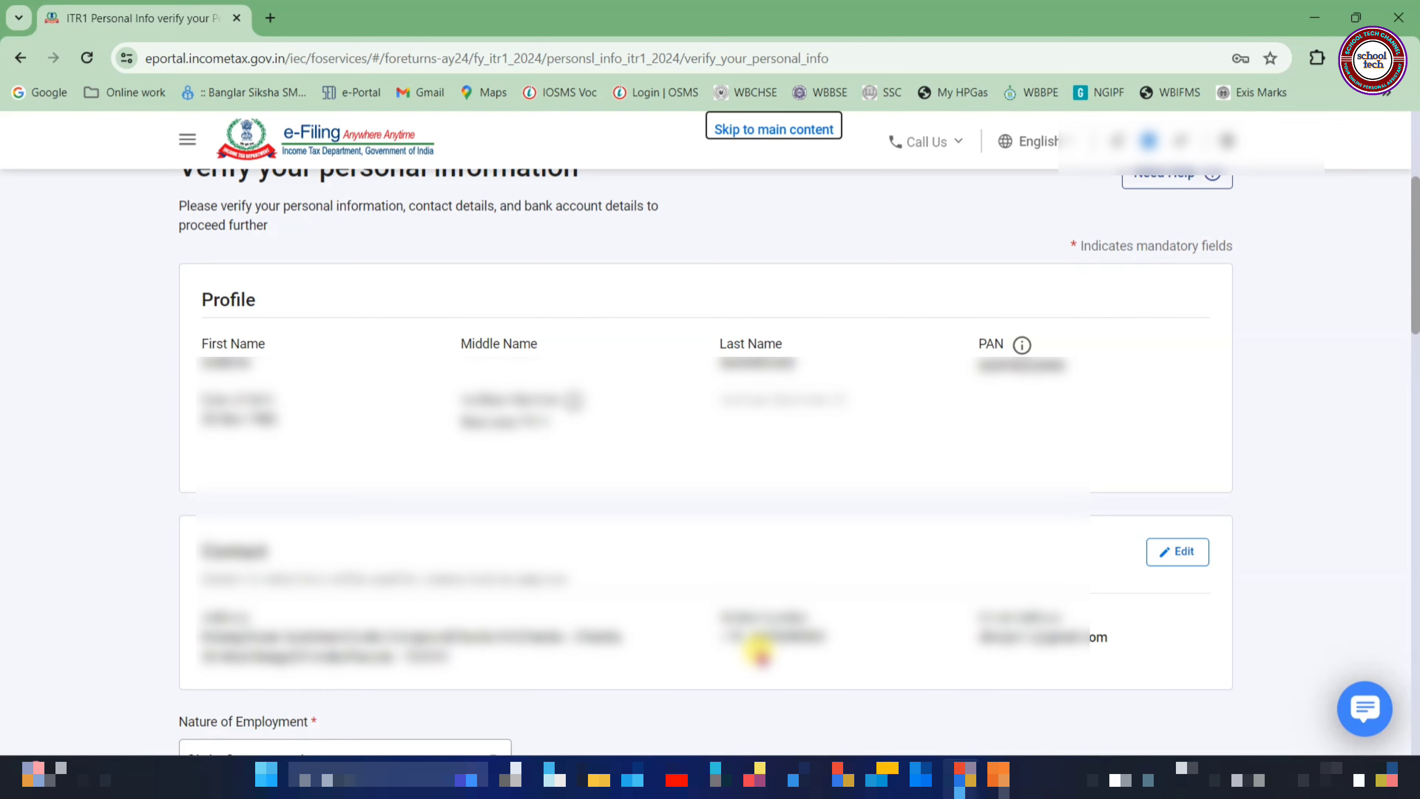
scroll(761, 652, down, 8)
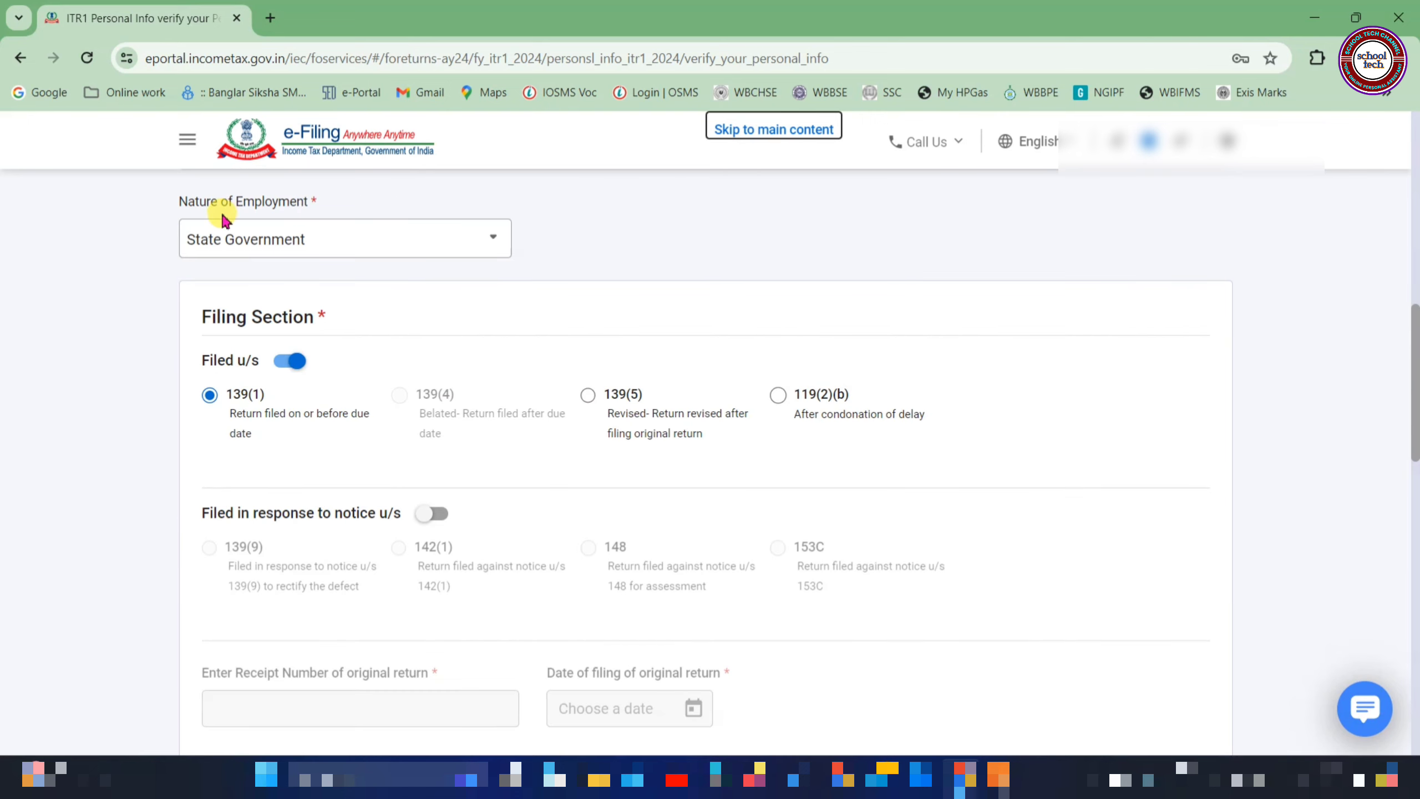
click(425, 249)
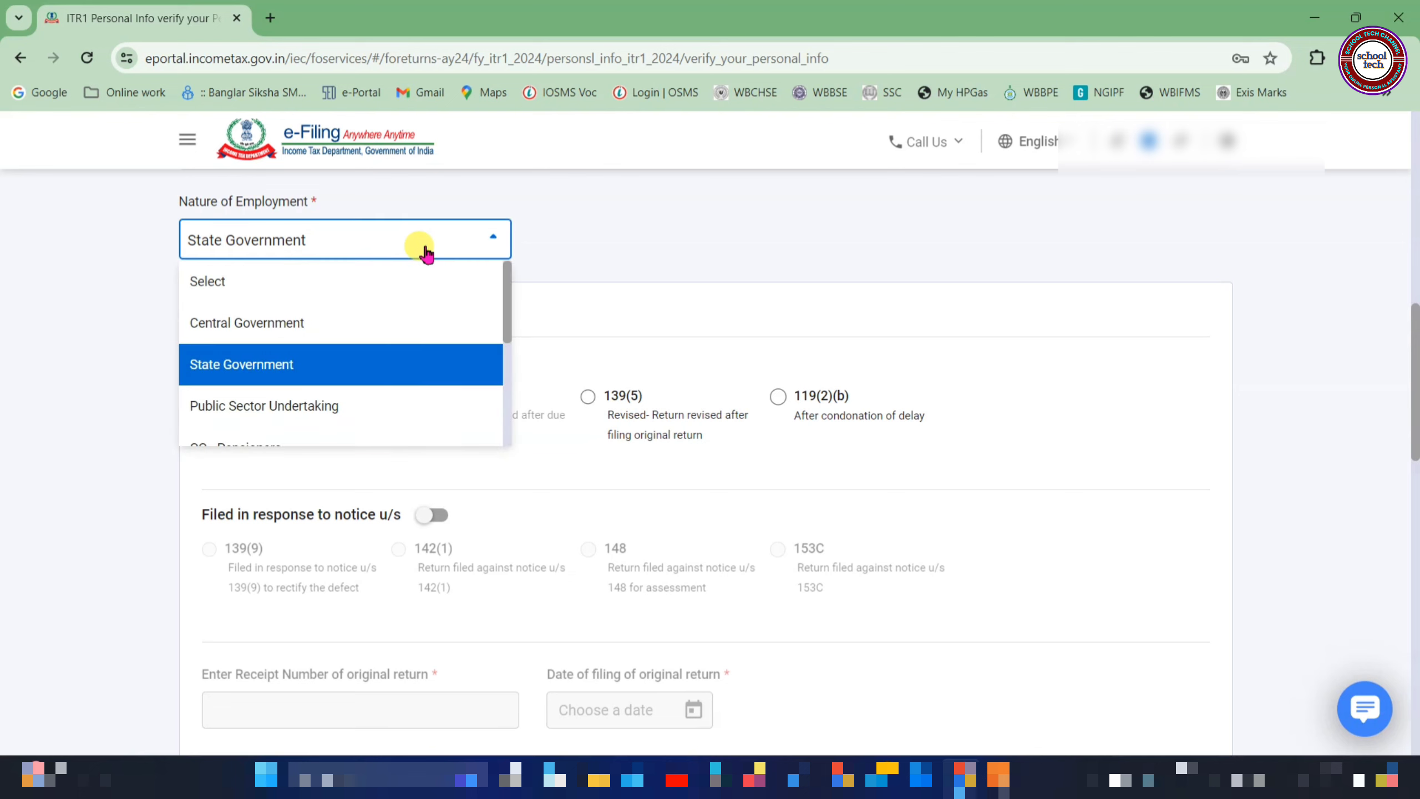
click(368, 367)
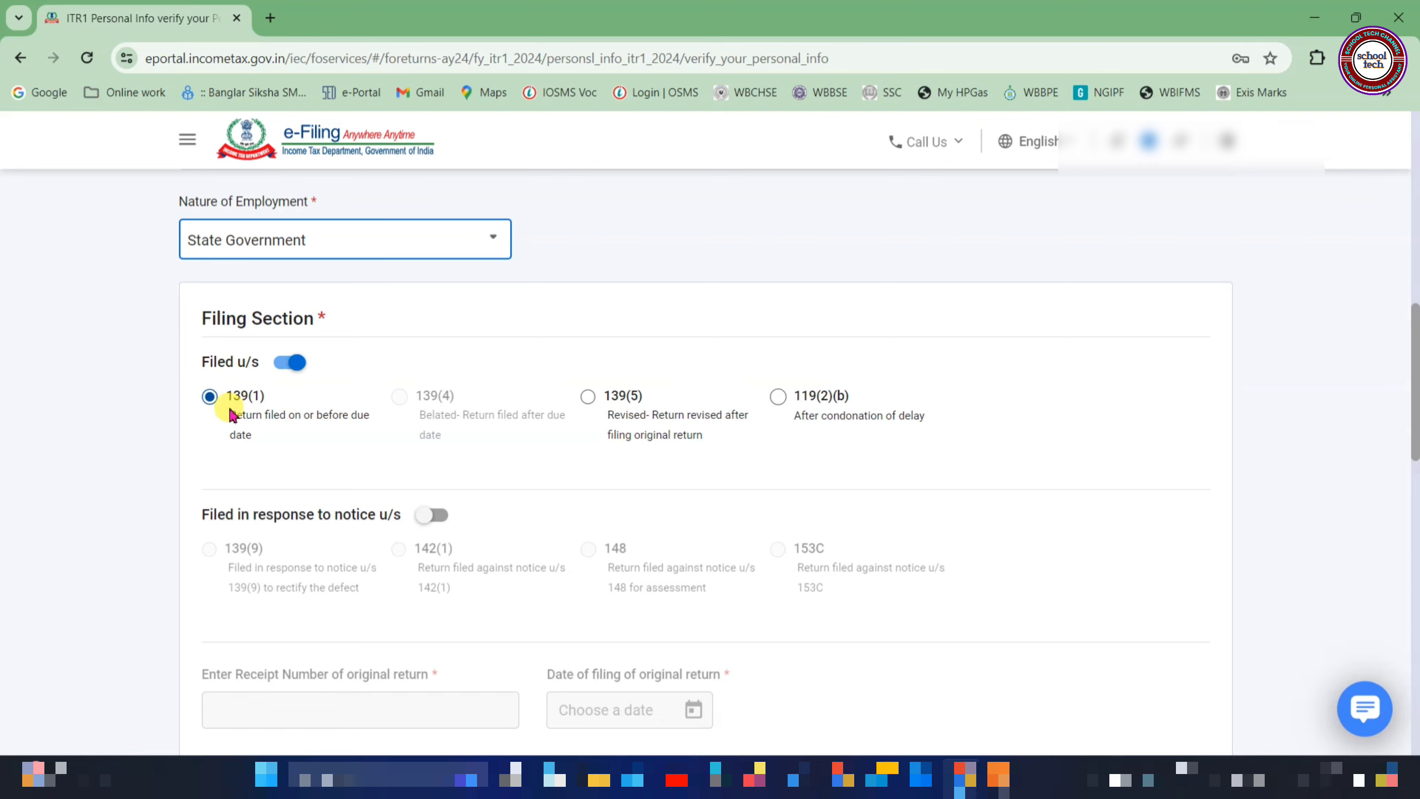
- Answer Yes to opting out of the new tax regime u/s 115BAC(6) and confirm the personal information
scroll(231, 414, down, 7)
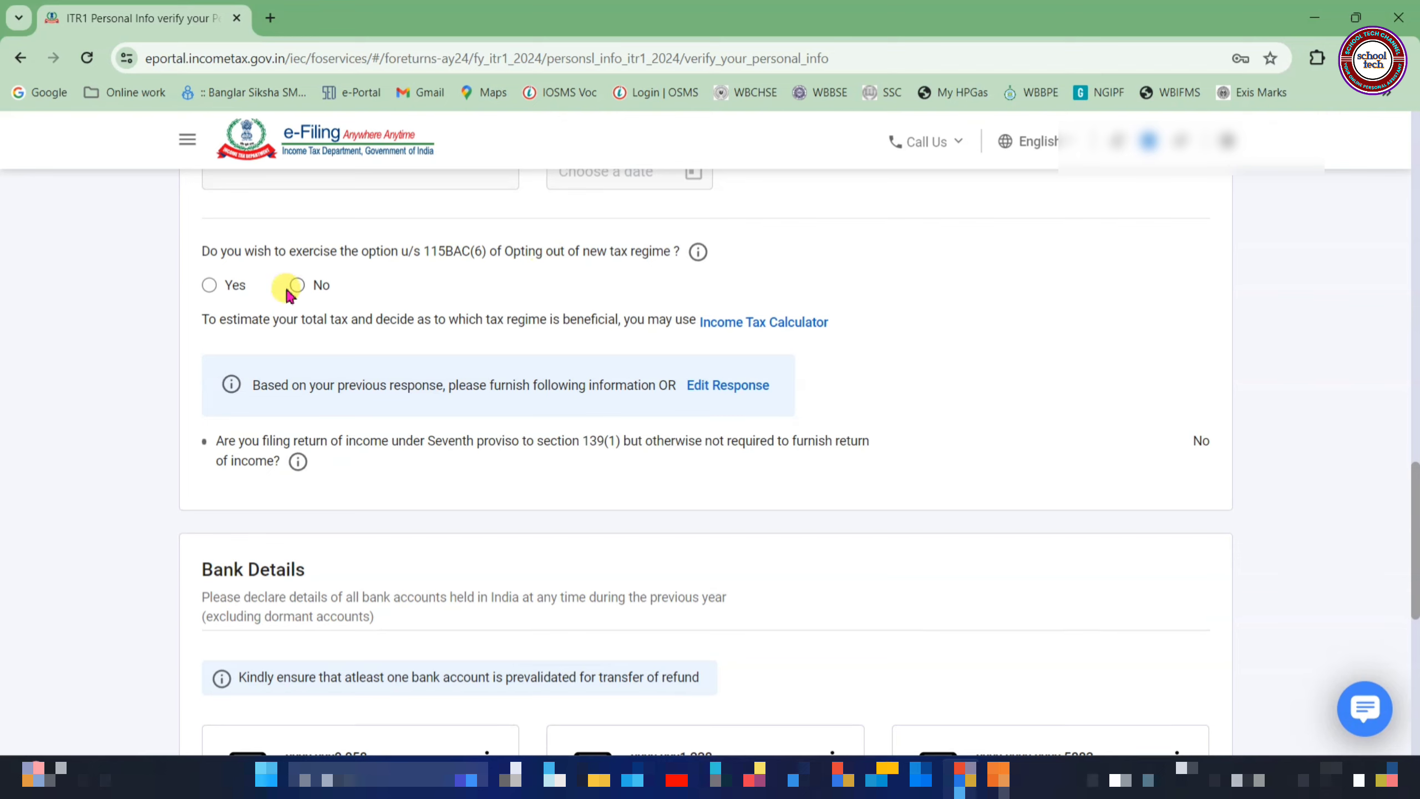
click(208, 285)
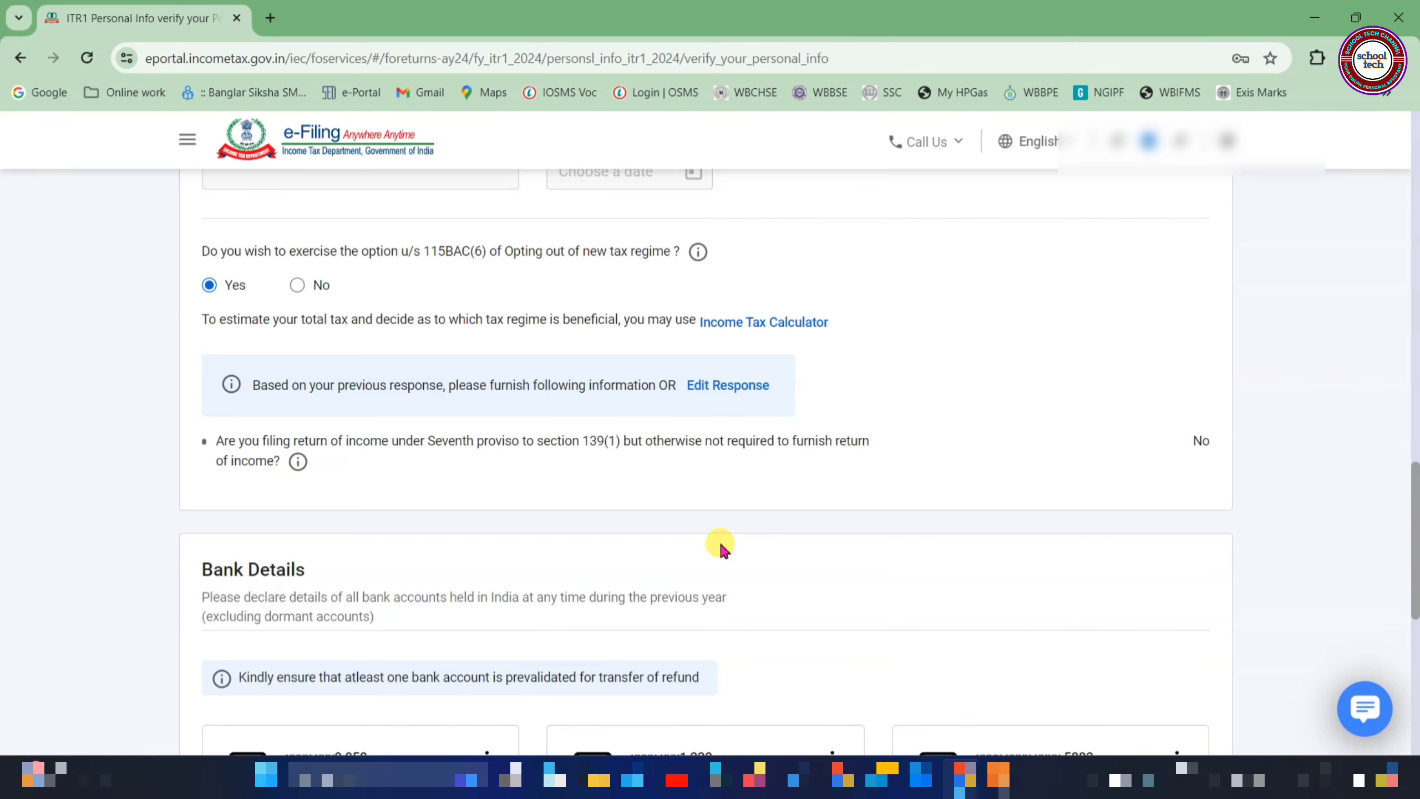
scroll(721, 548, down, 10)
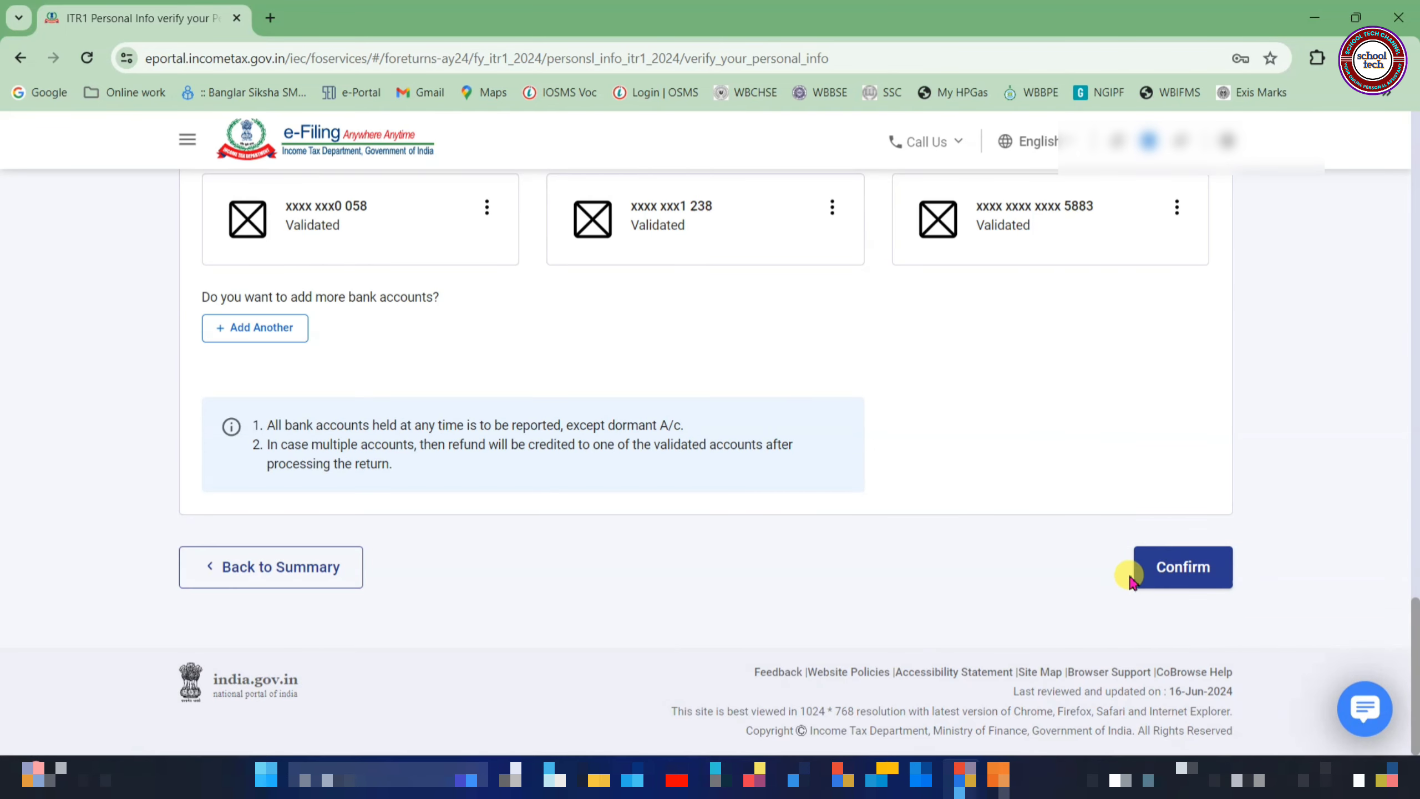
click(1193, 568)
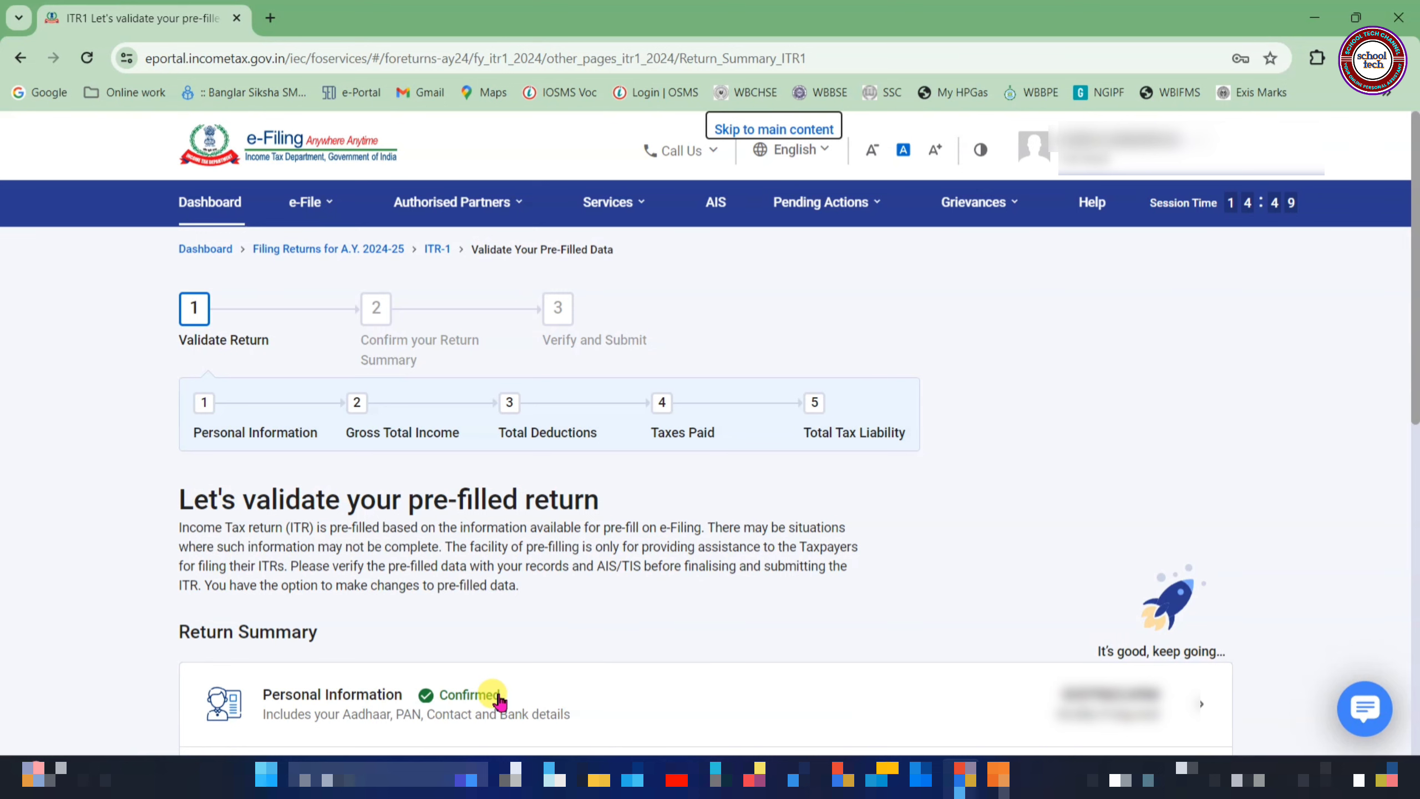
- Open the Gross Total Income section, answer No to the salary exemption questions and continue to the income source details
scroll(561, 694, down, 6)
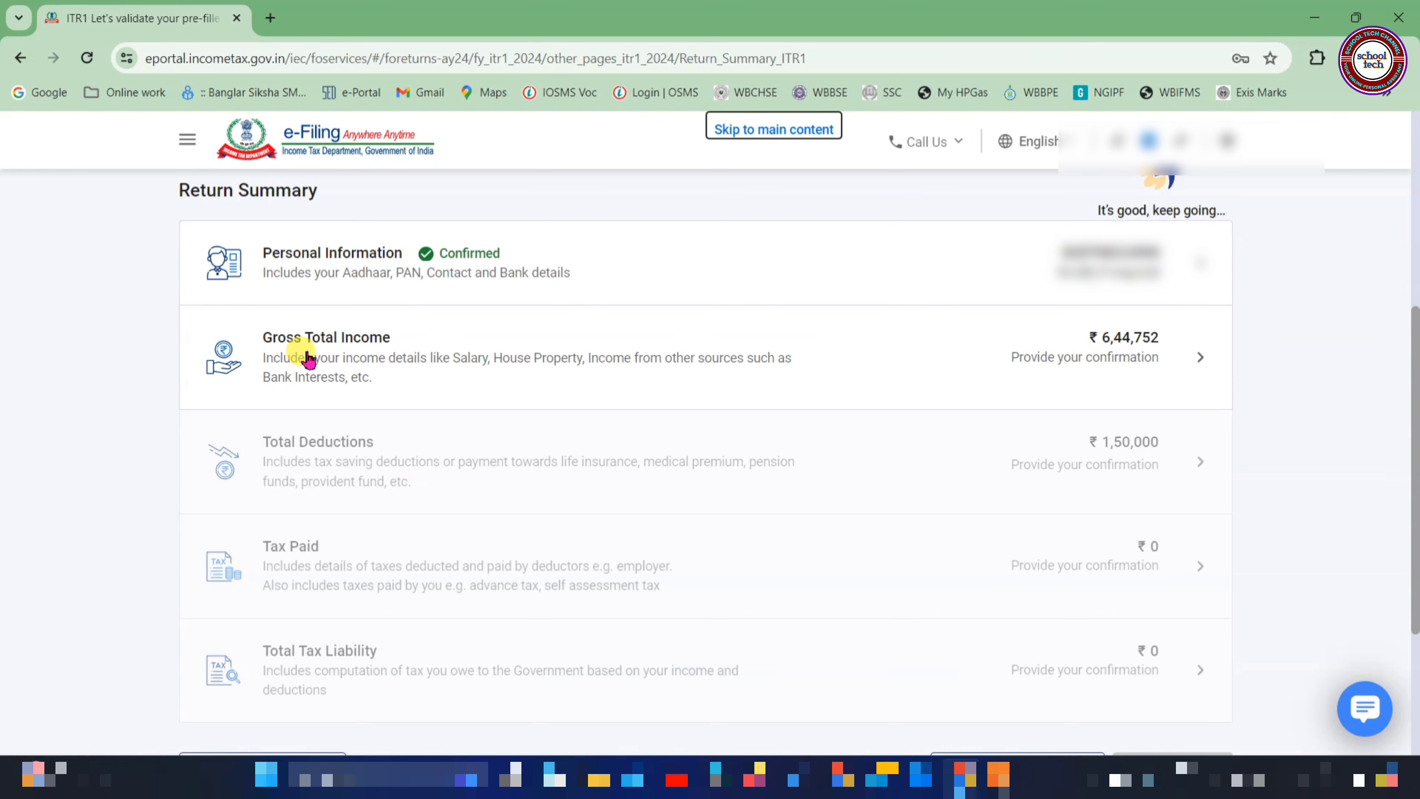
click(307, 358)
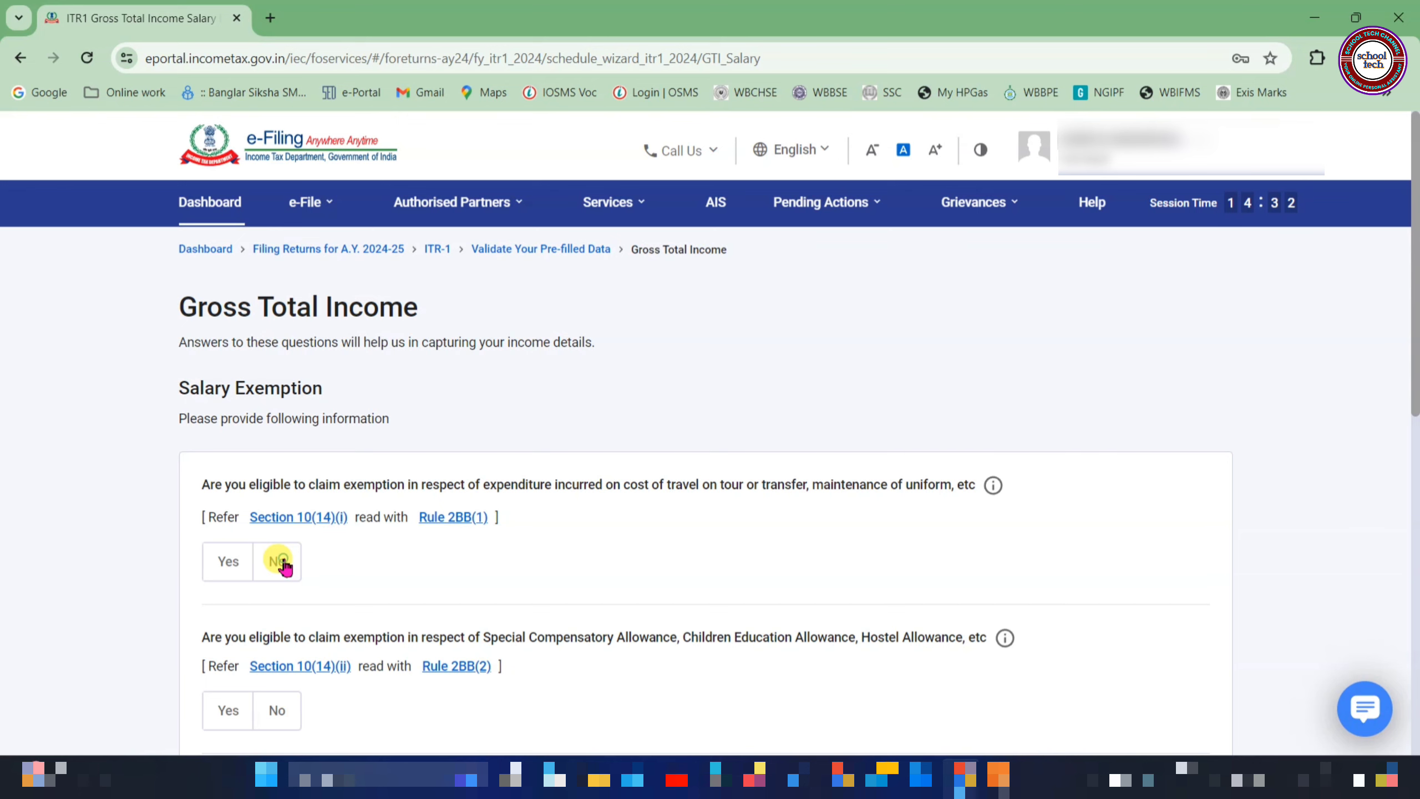
click(279, 562)
scroll(542, 435, down, 10)
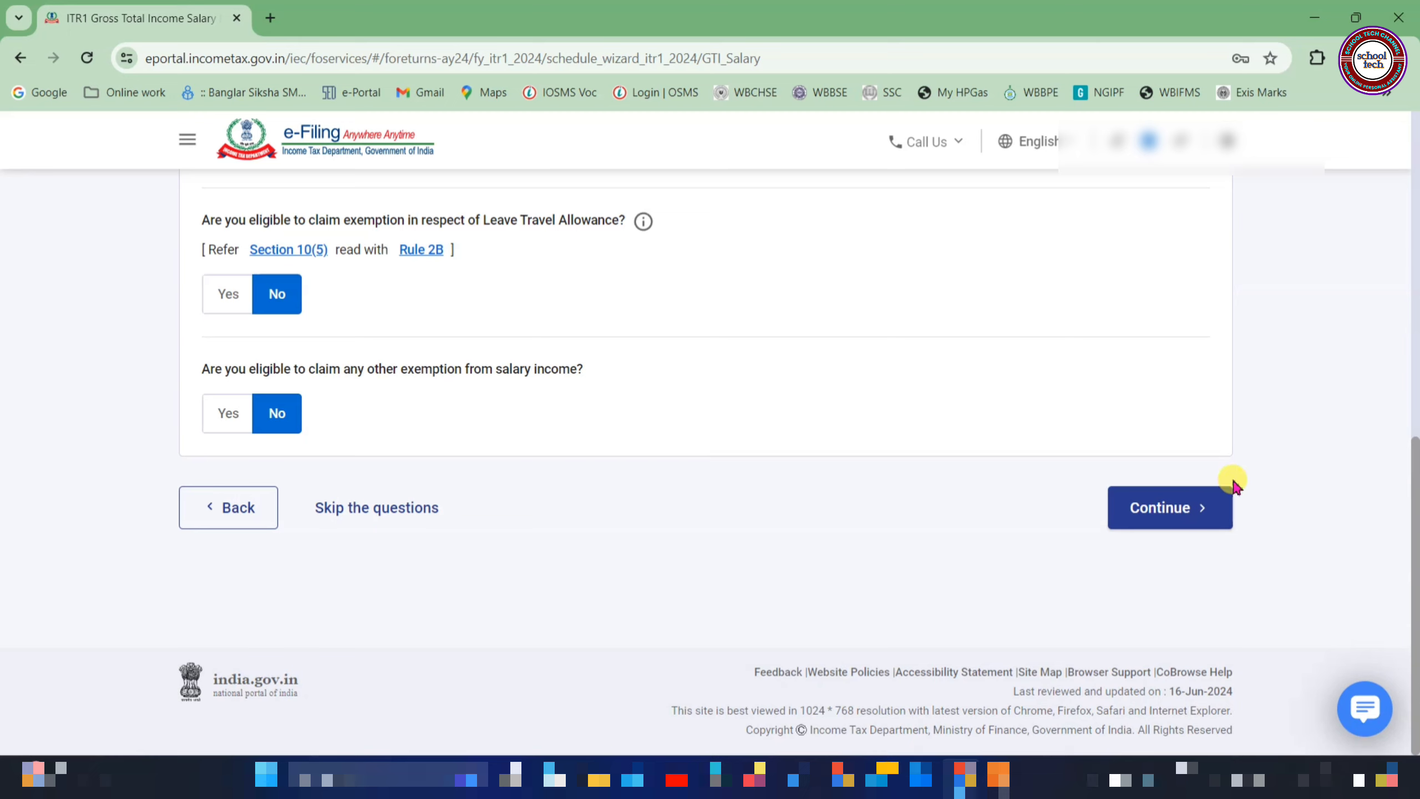
click(1143, 509)
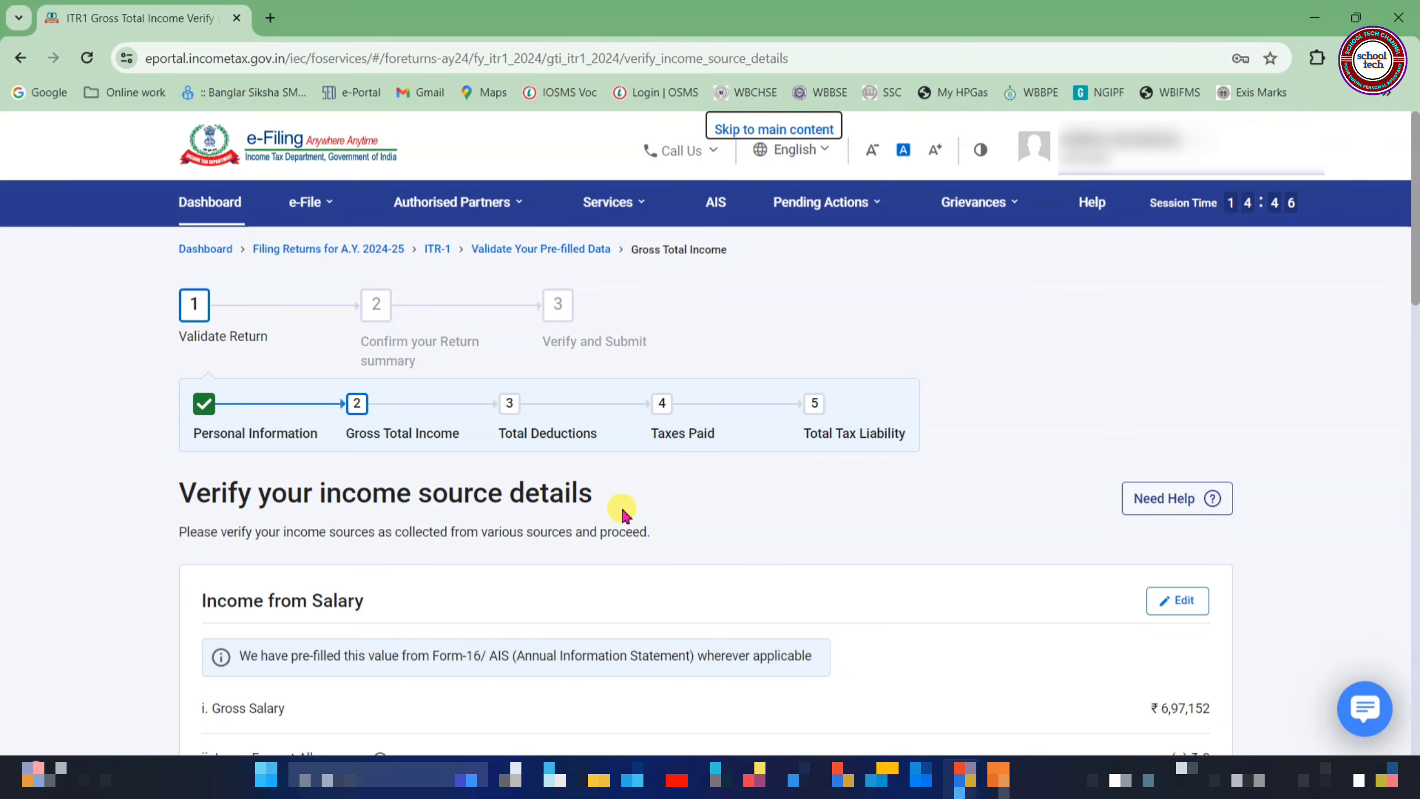
- Add a Self Occupied house property with ₹1,21,611 interest payable on borrowed capital
scroll(626, 513, down, 5)
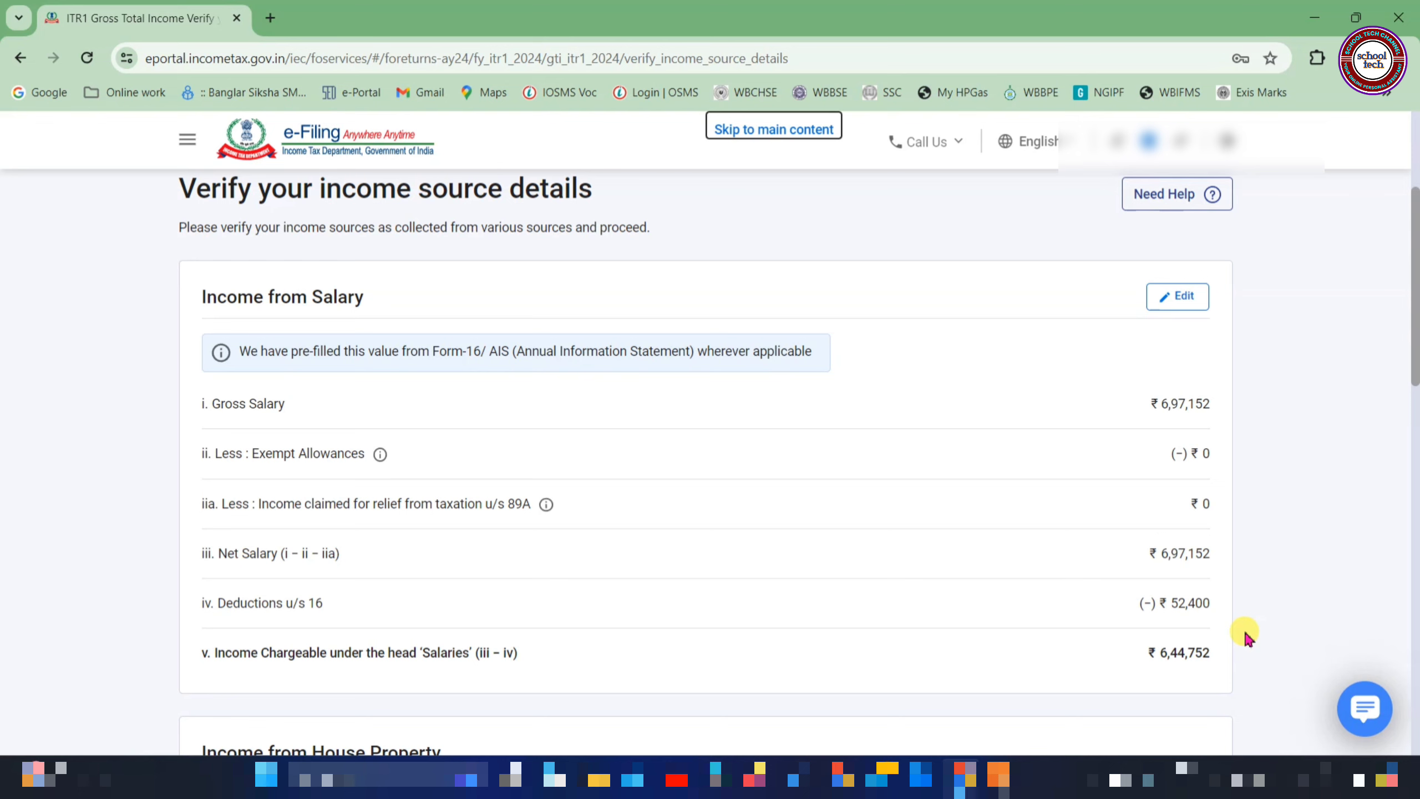
scroll(1246, 635, down, 7)
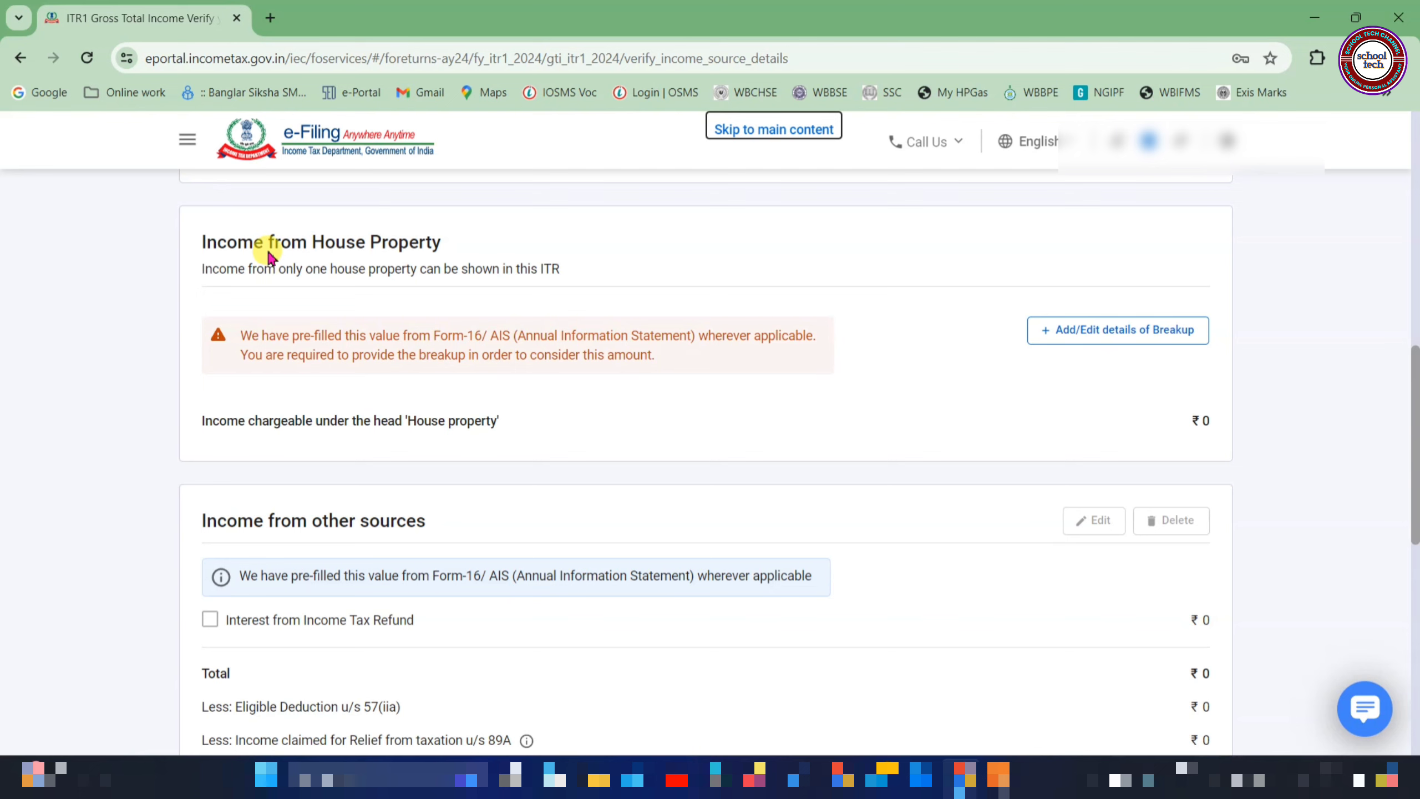
click(1093, 342)
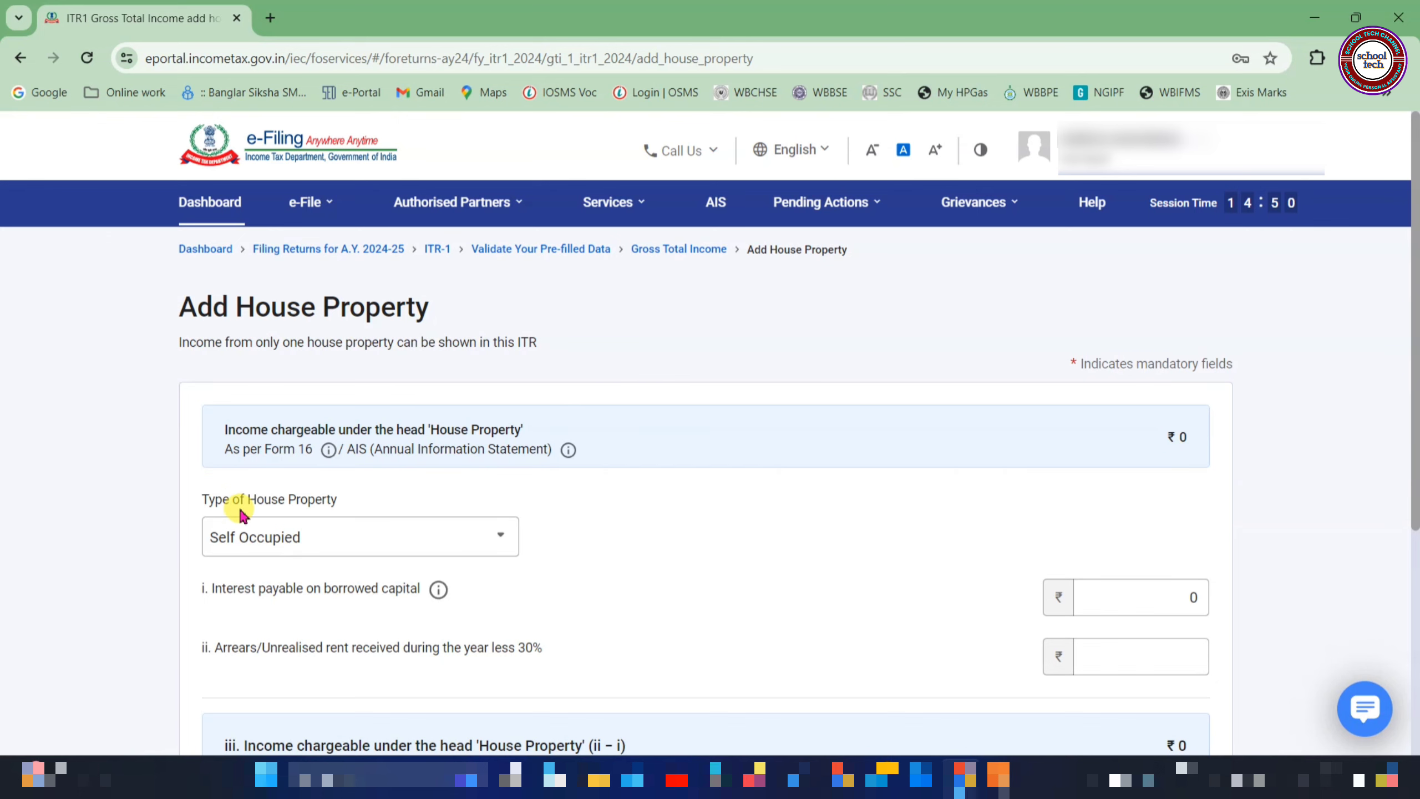
click(362, 549)
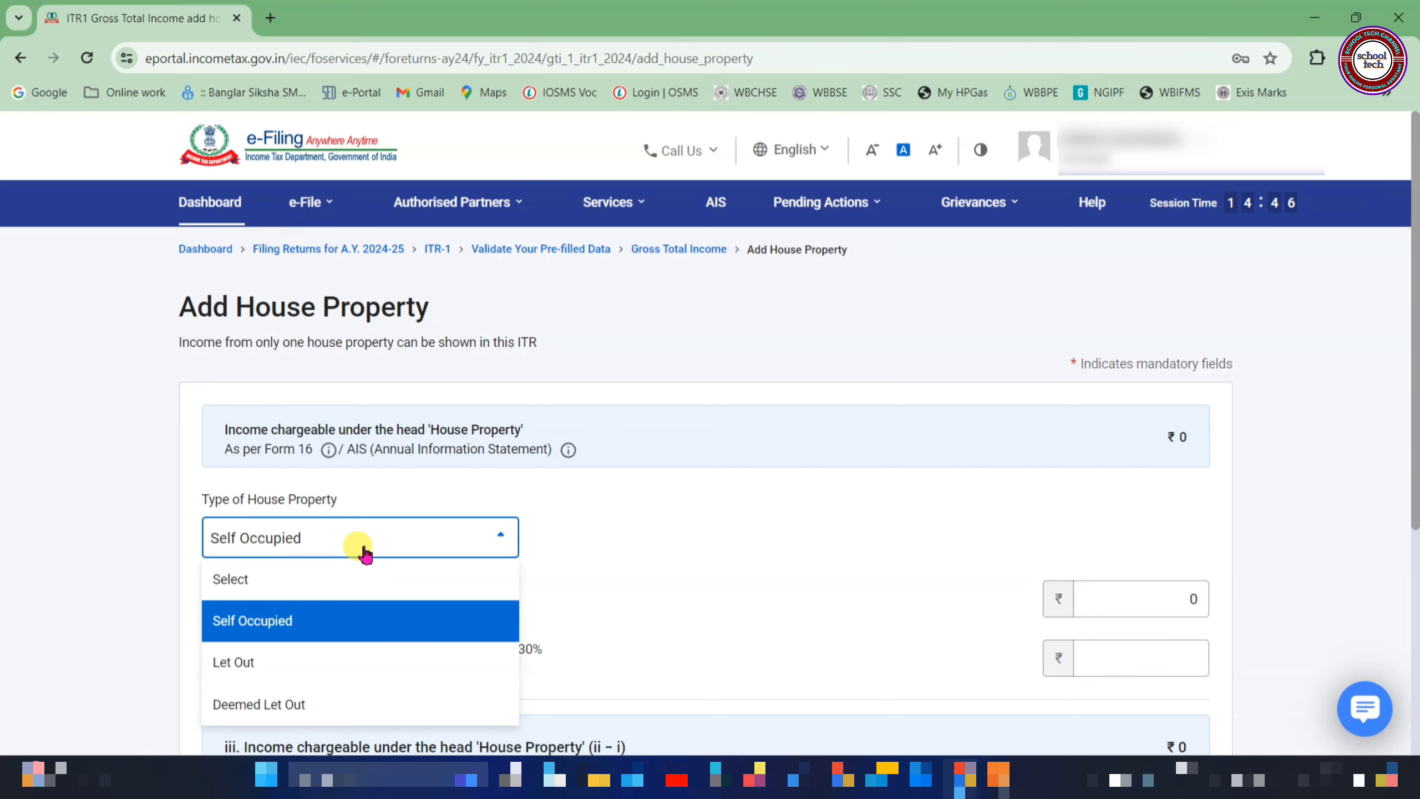
click(317, 635)
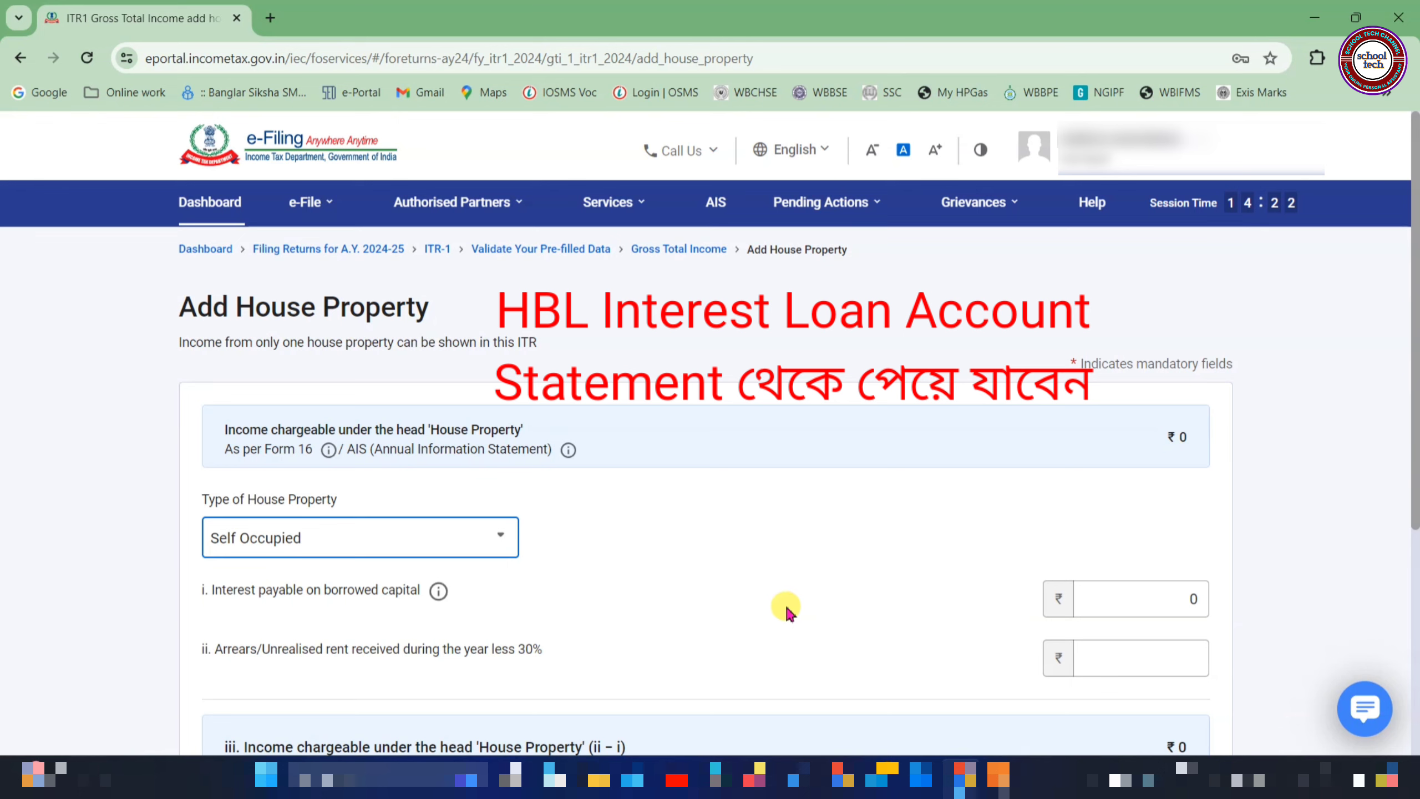
click(1170, 597)
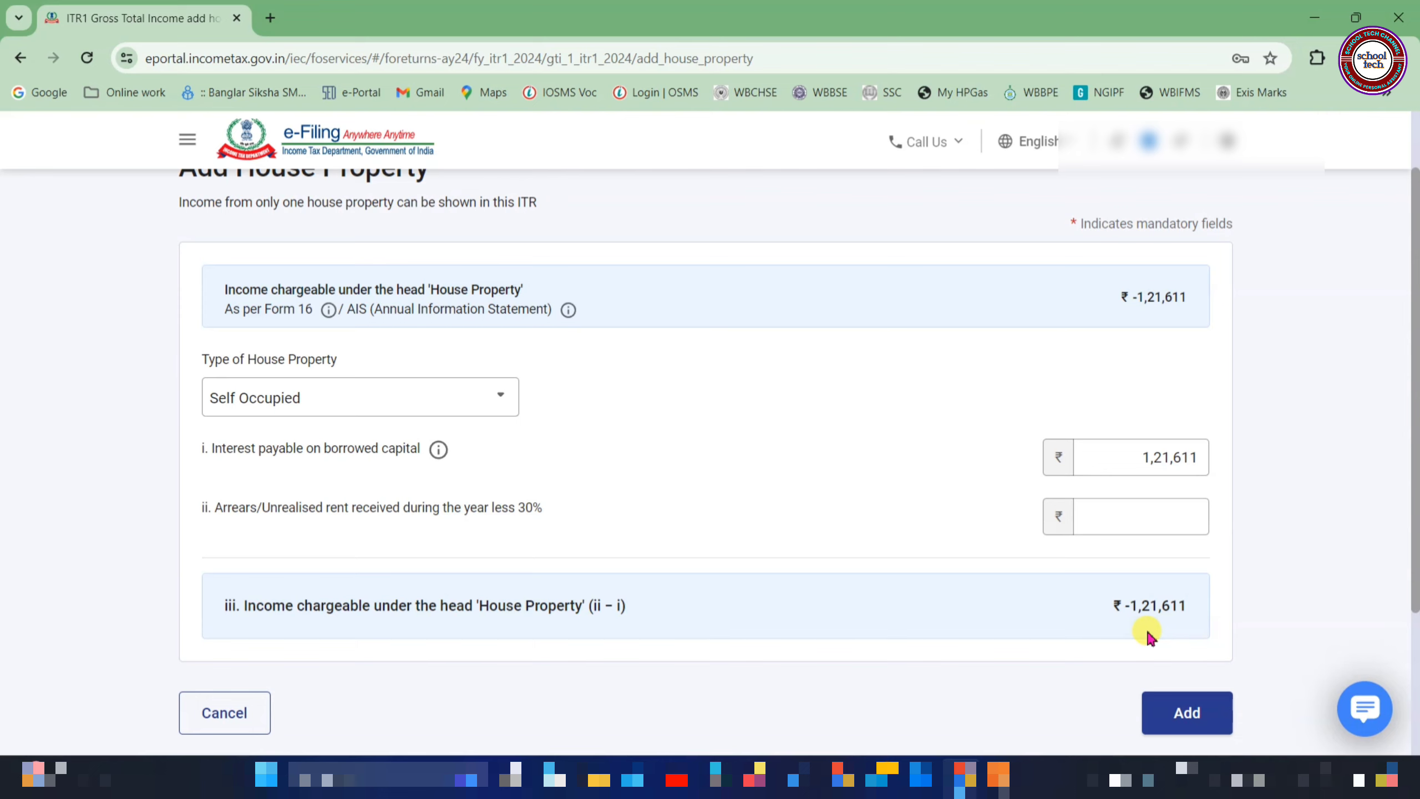
click(1174, 720)
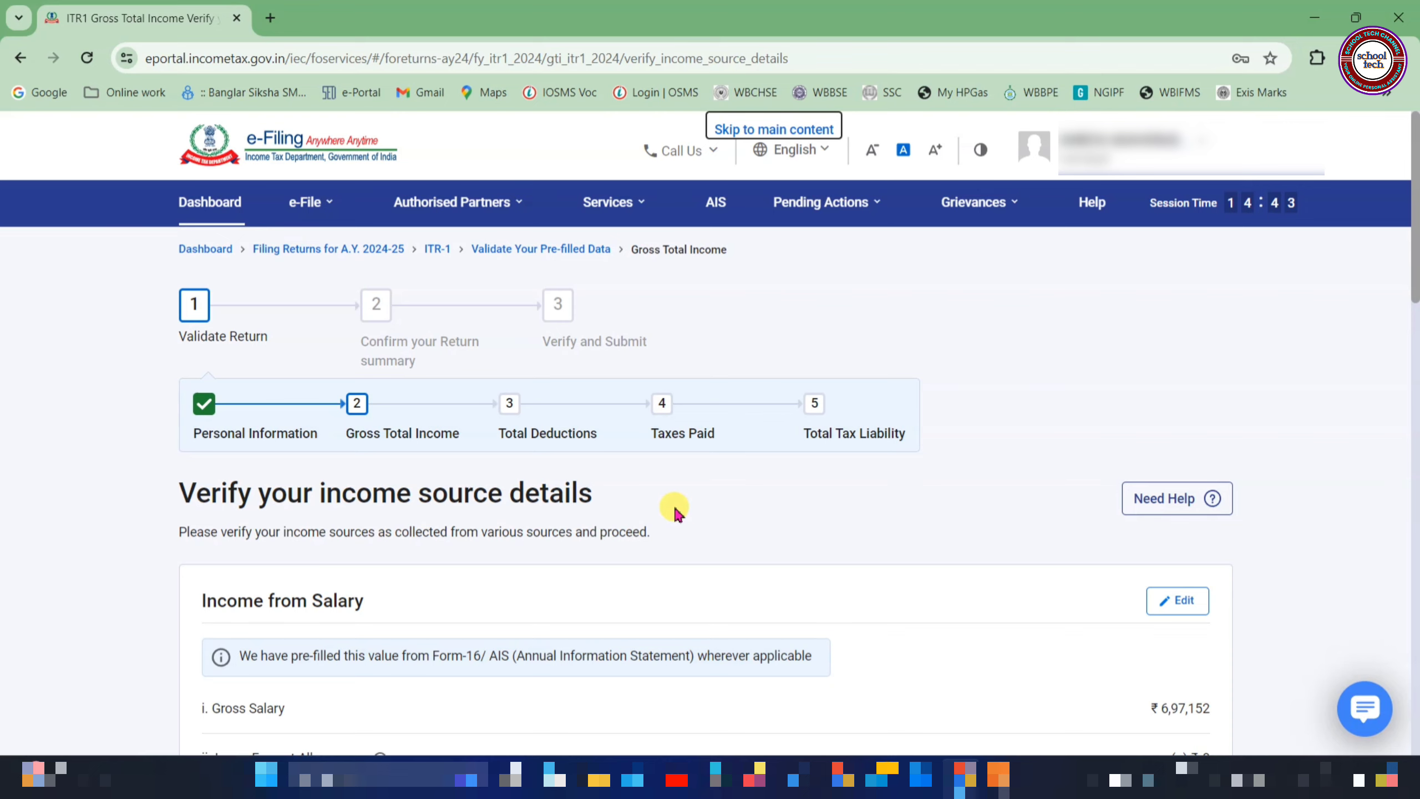
scroll(677, 512, down, 10)
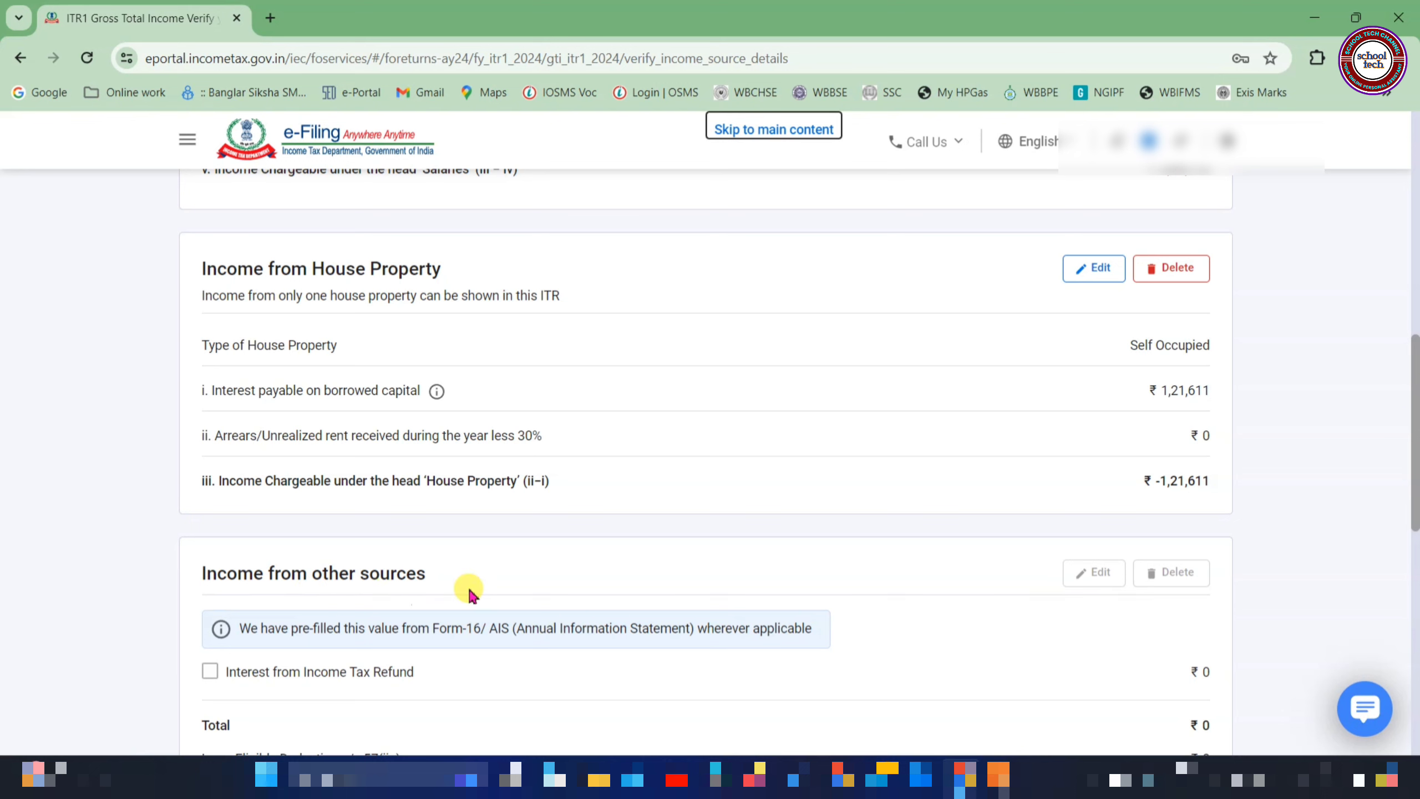
scroll(470, 590, down, 5)
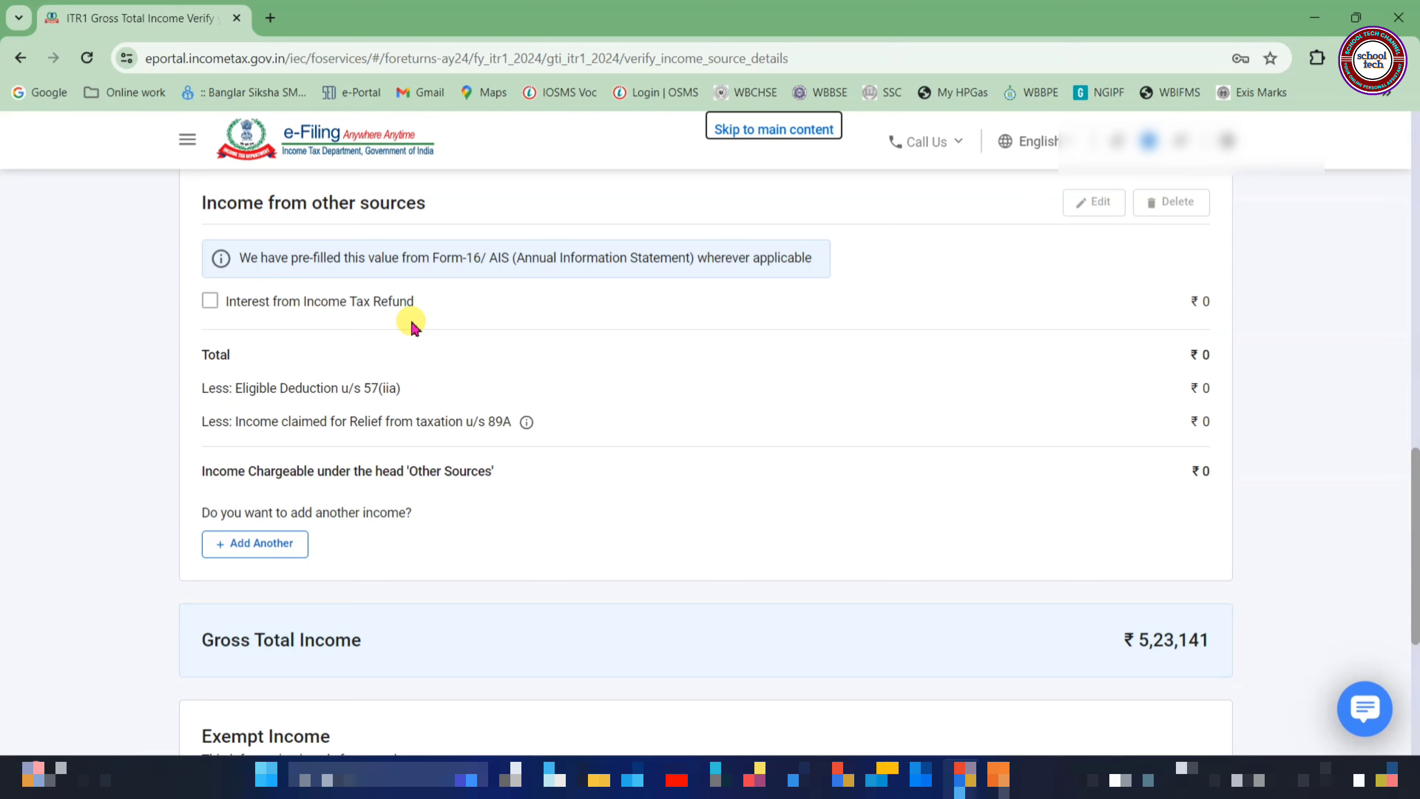
click(211, 302)
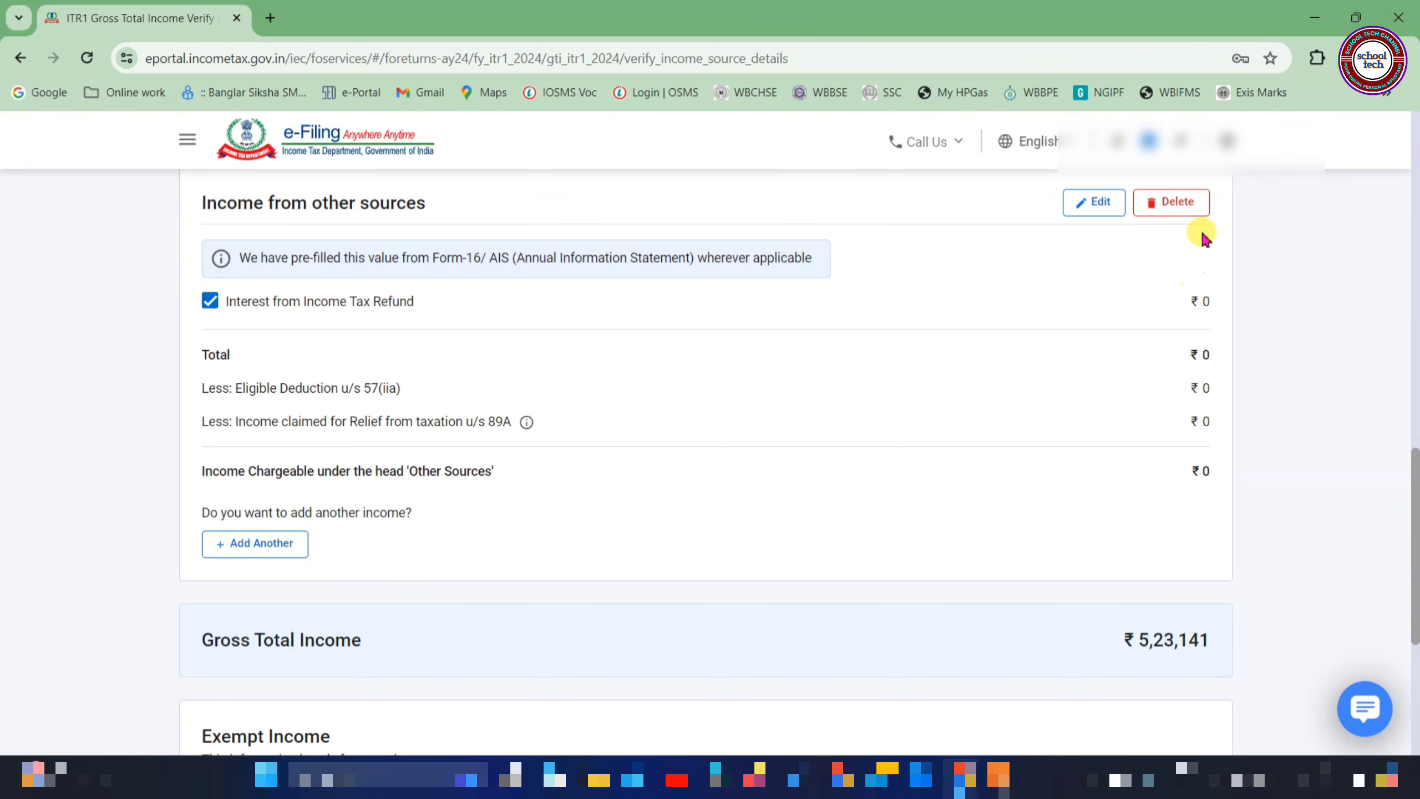
click(1085, 205)
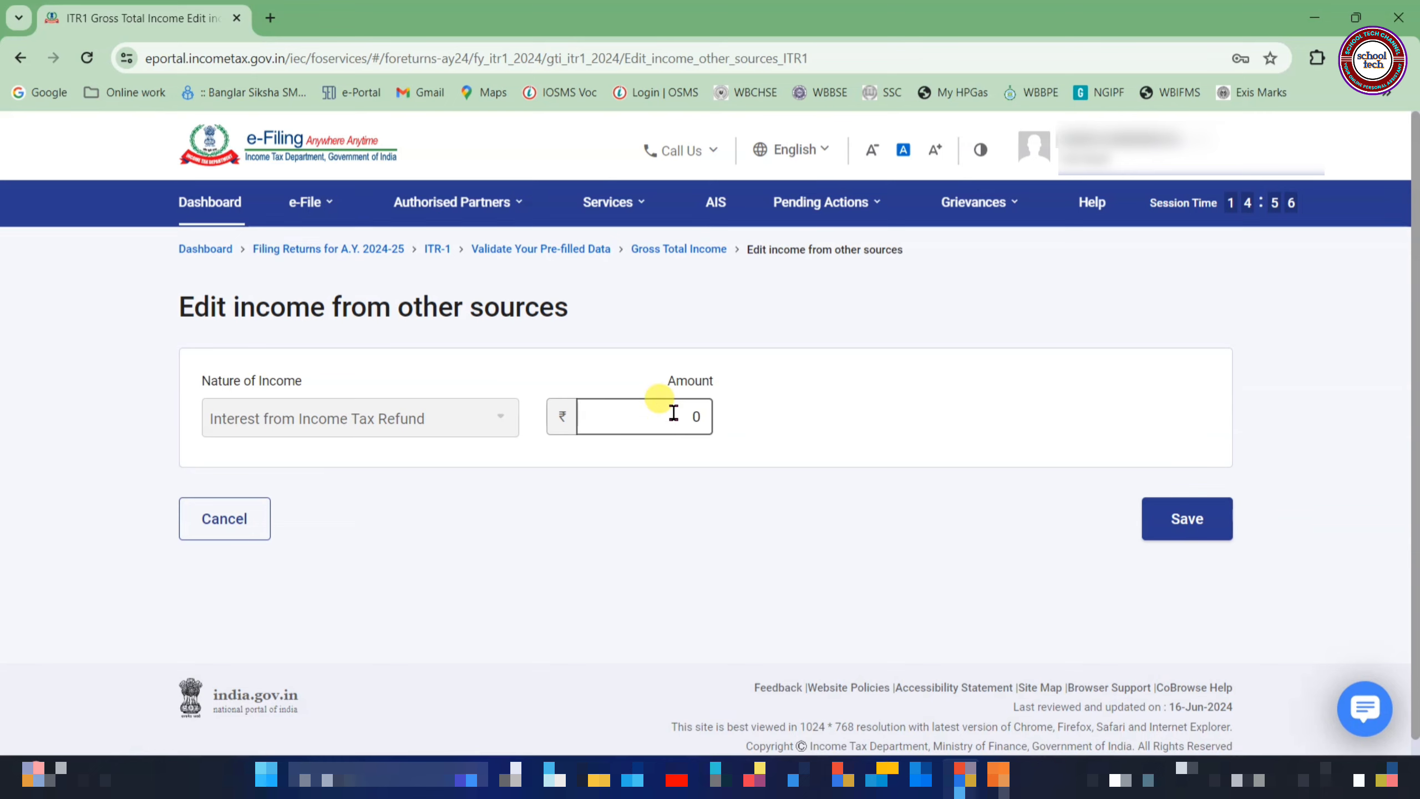
key(BackSpace)
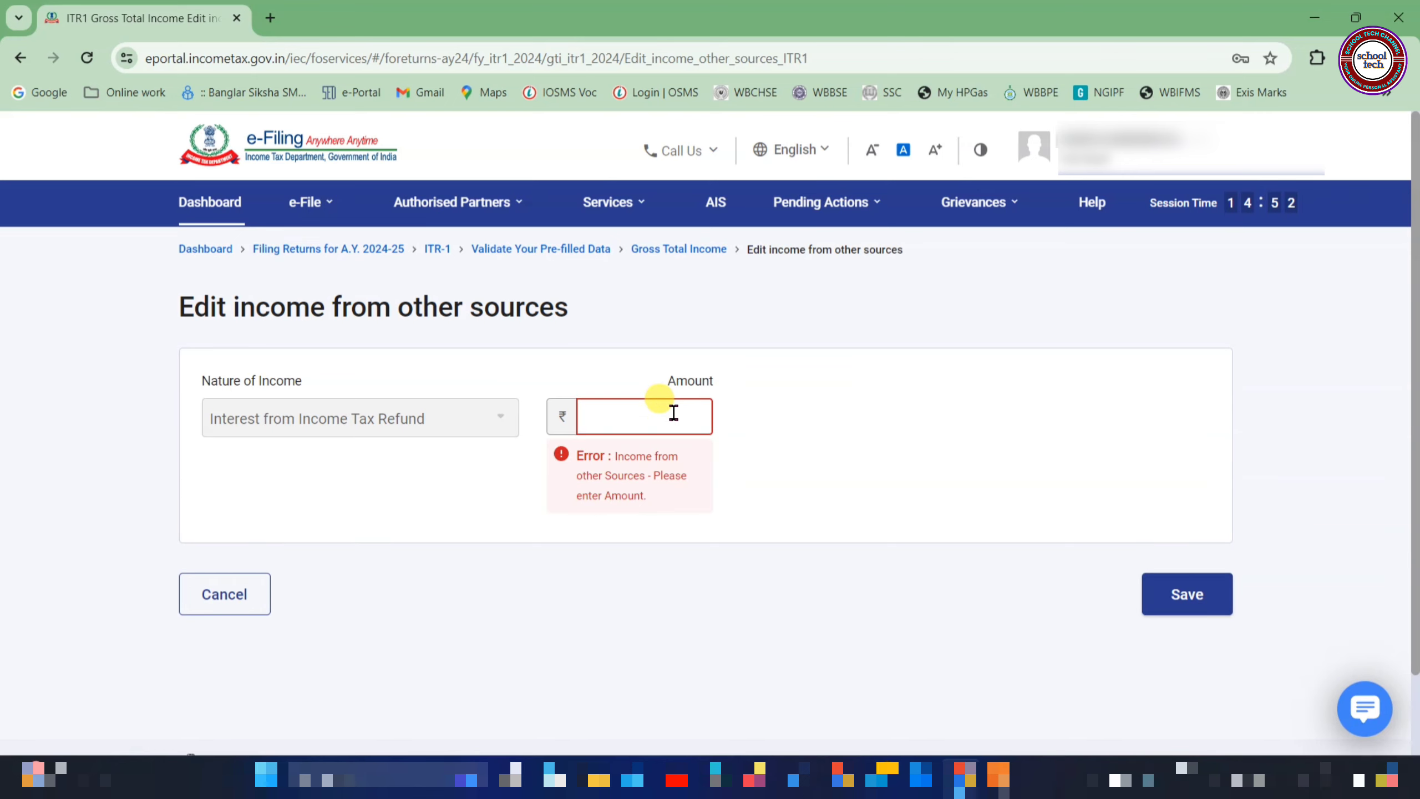
click(192, 594)
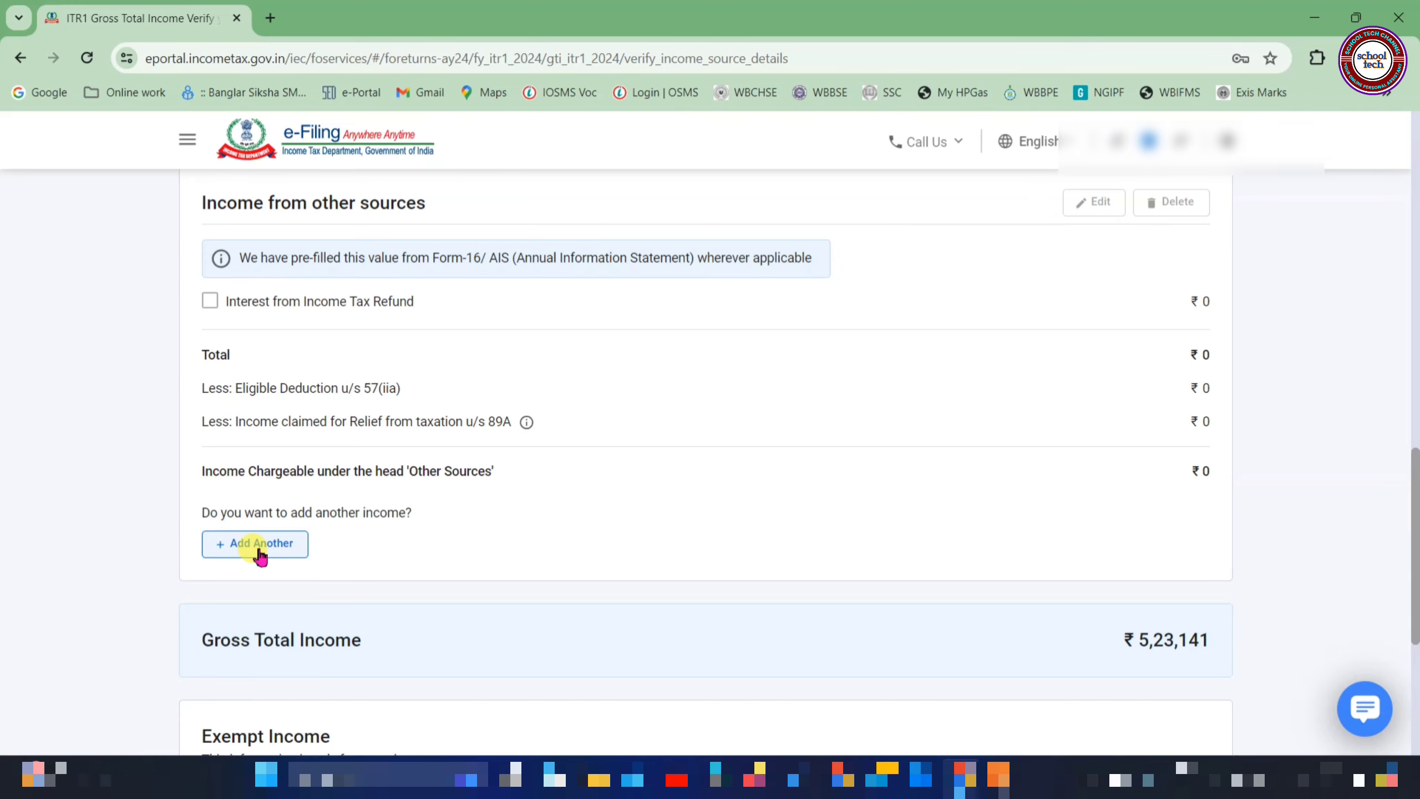
- Add income from other sources: ₹9,307 interest from savings bank accounts and ₹45,043 interest from deposits
click(260, 555)
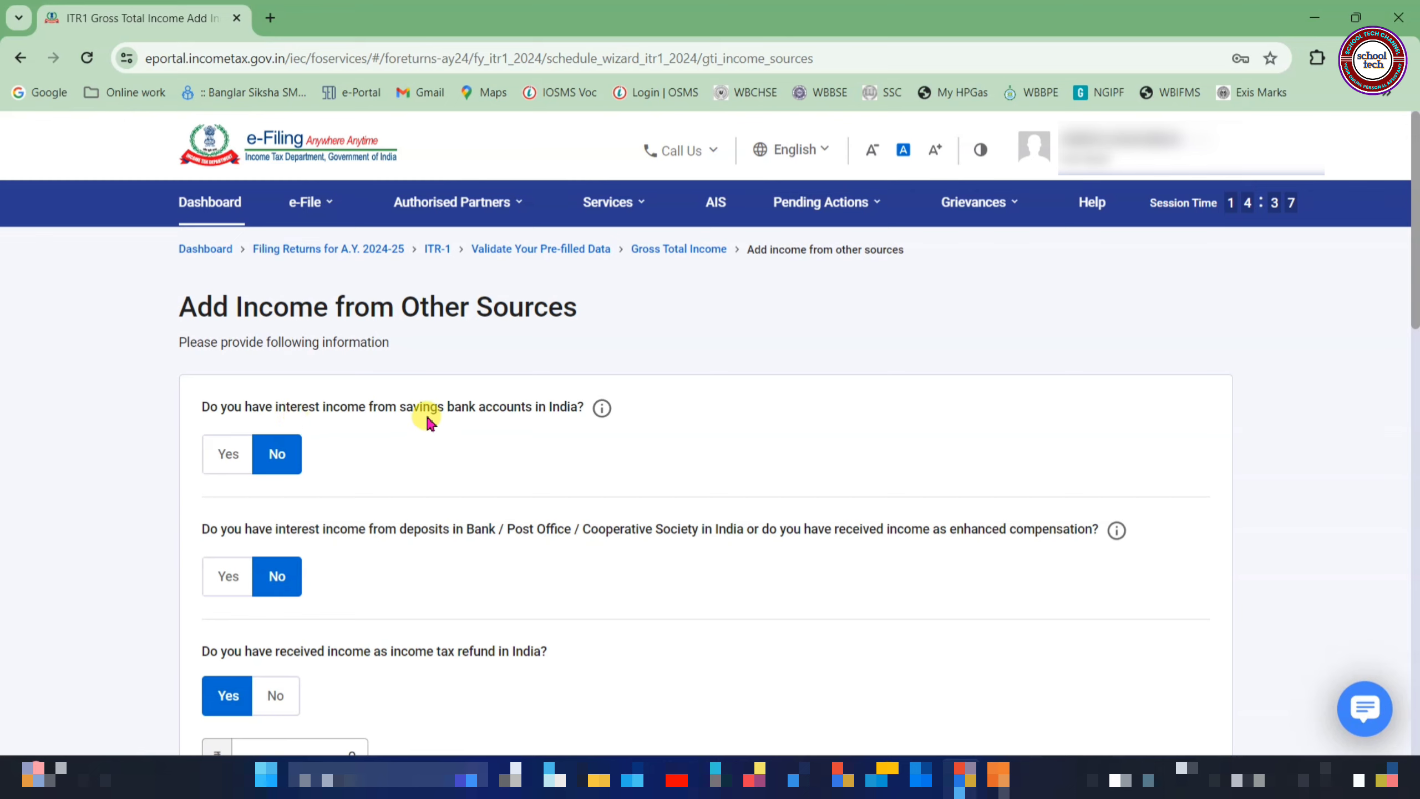
click(234, 463)
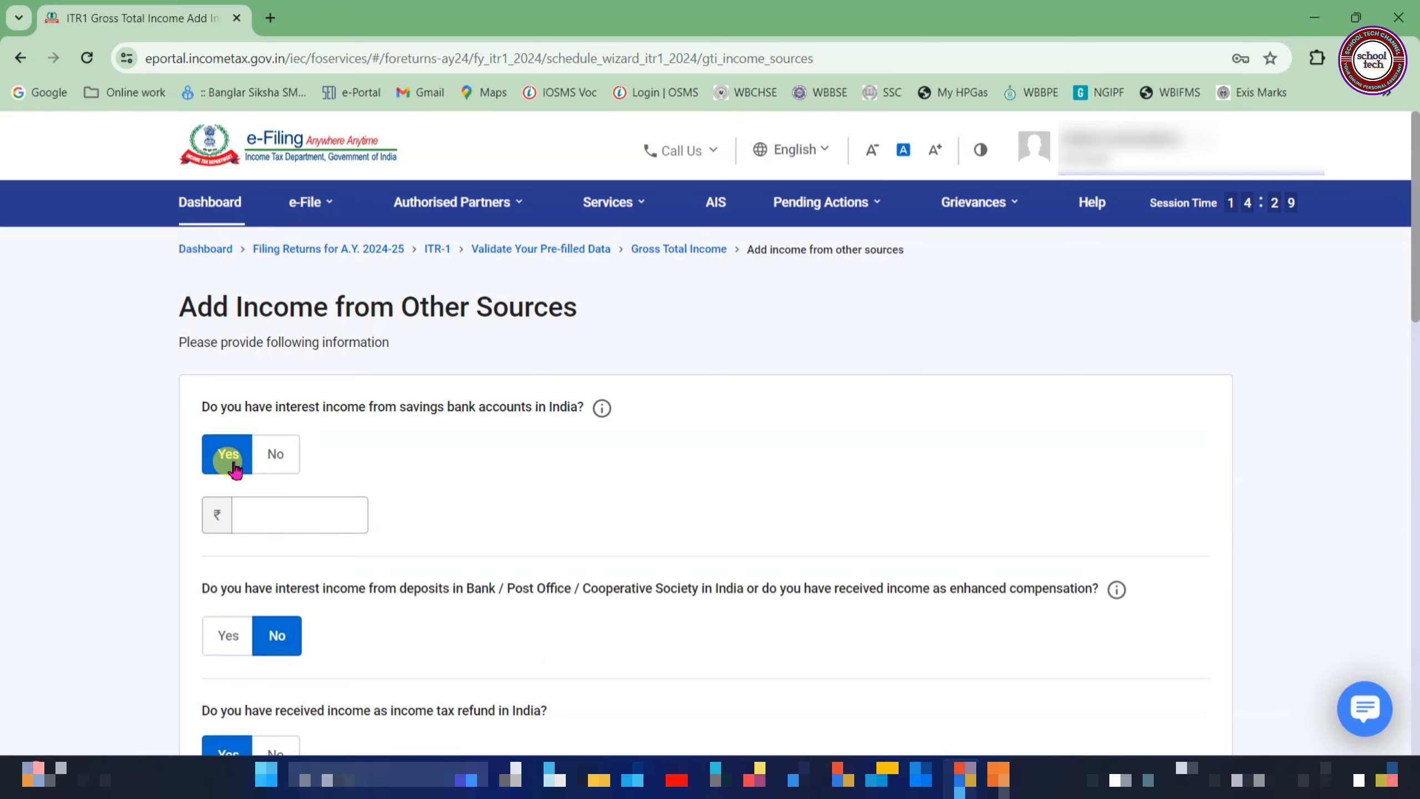
click(256, 510)
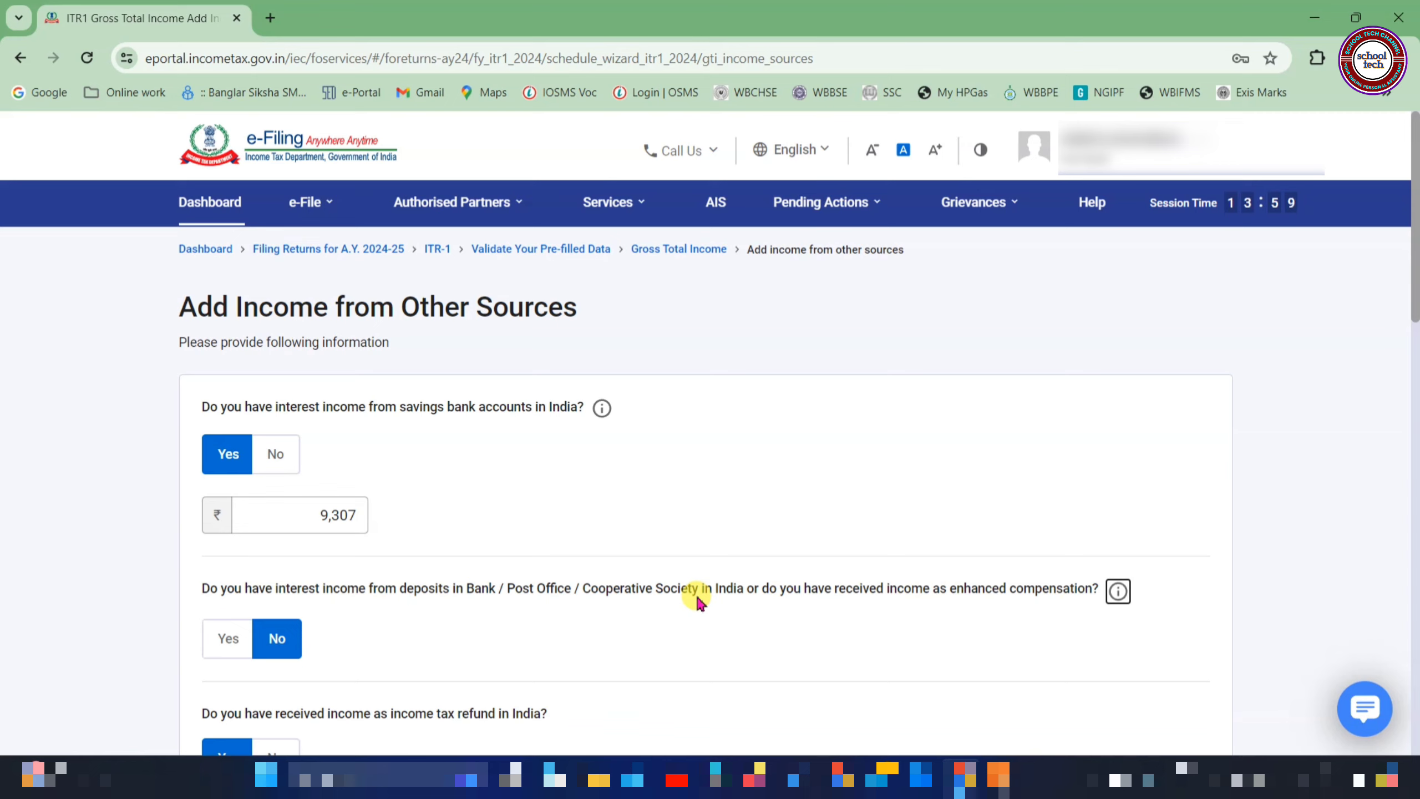
click(225, 638)
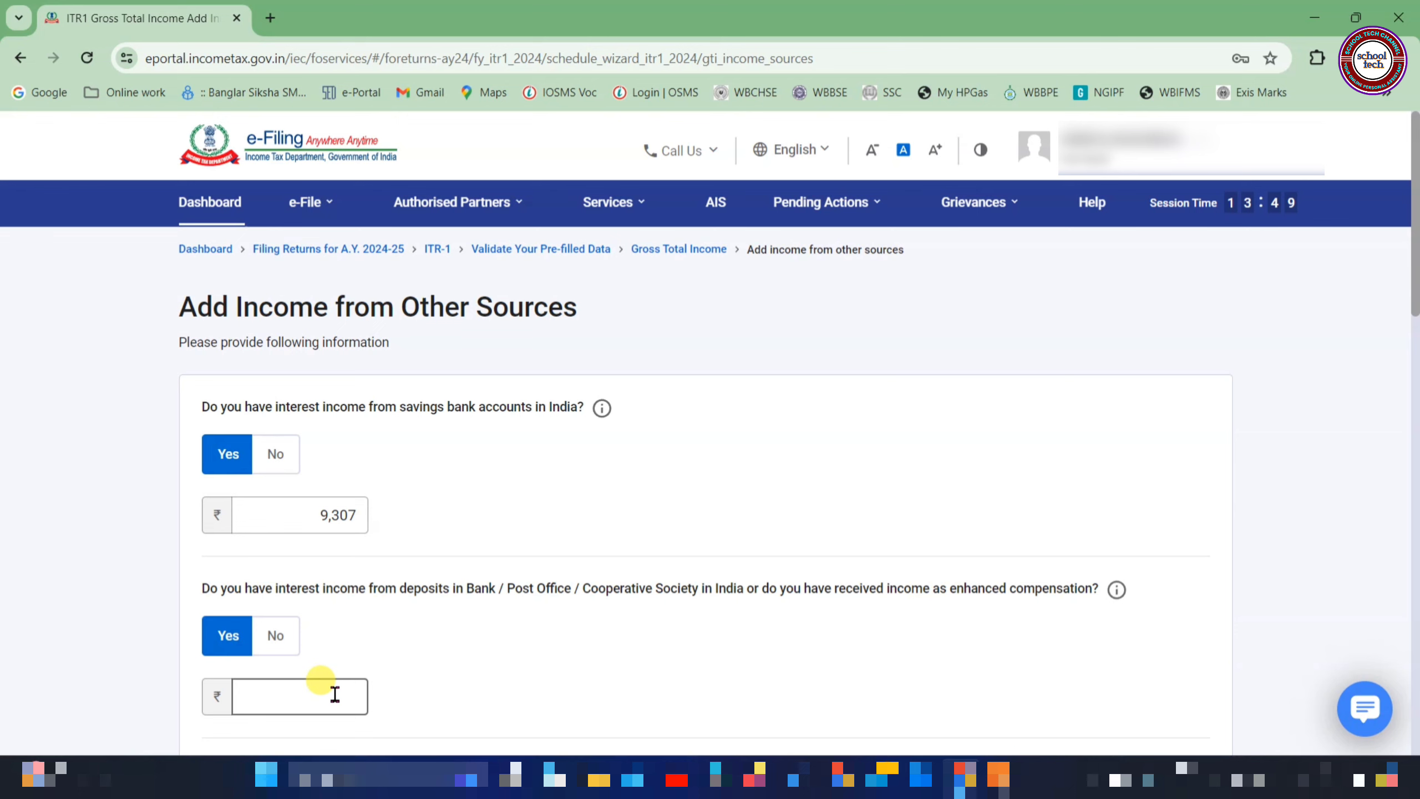
- Answer No to income tax refund income, keep No for the remaining other-source questions and continue
scroll(335, 694, down, 8)
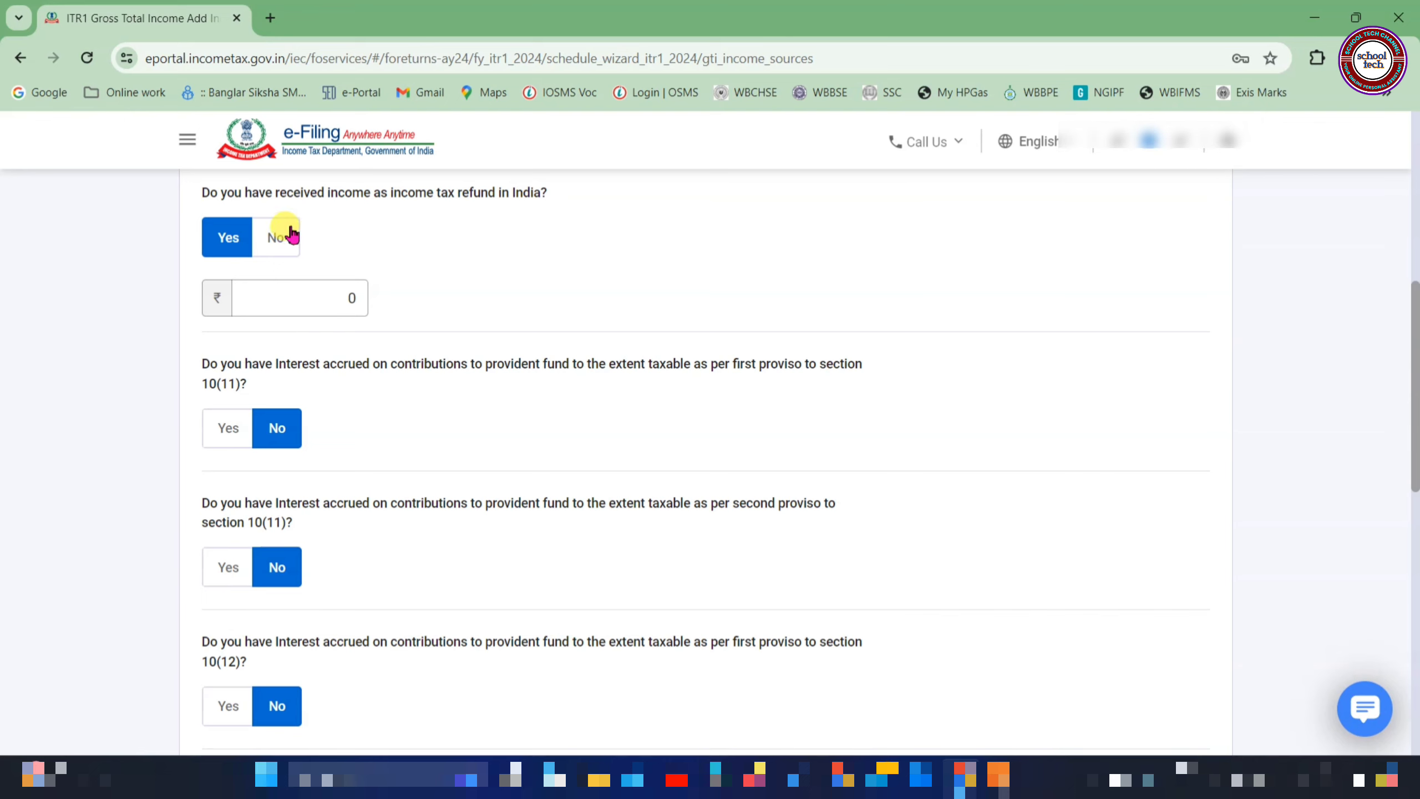
click(275, 240)
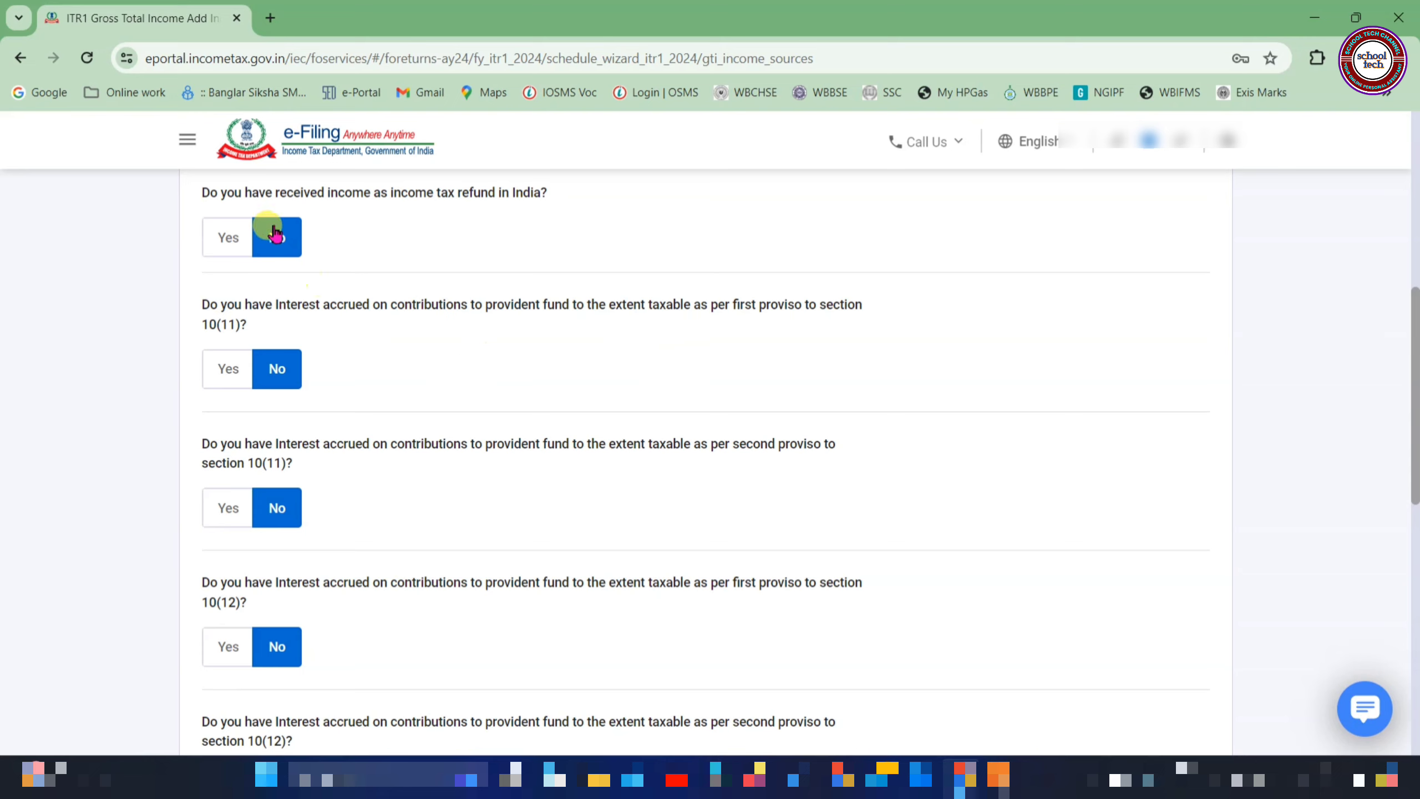
scroll(661, 378, down, 10)
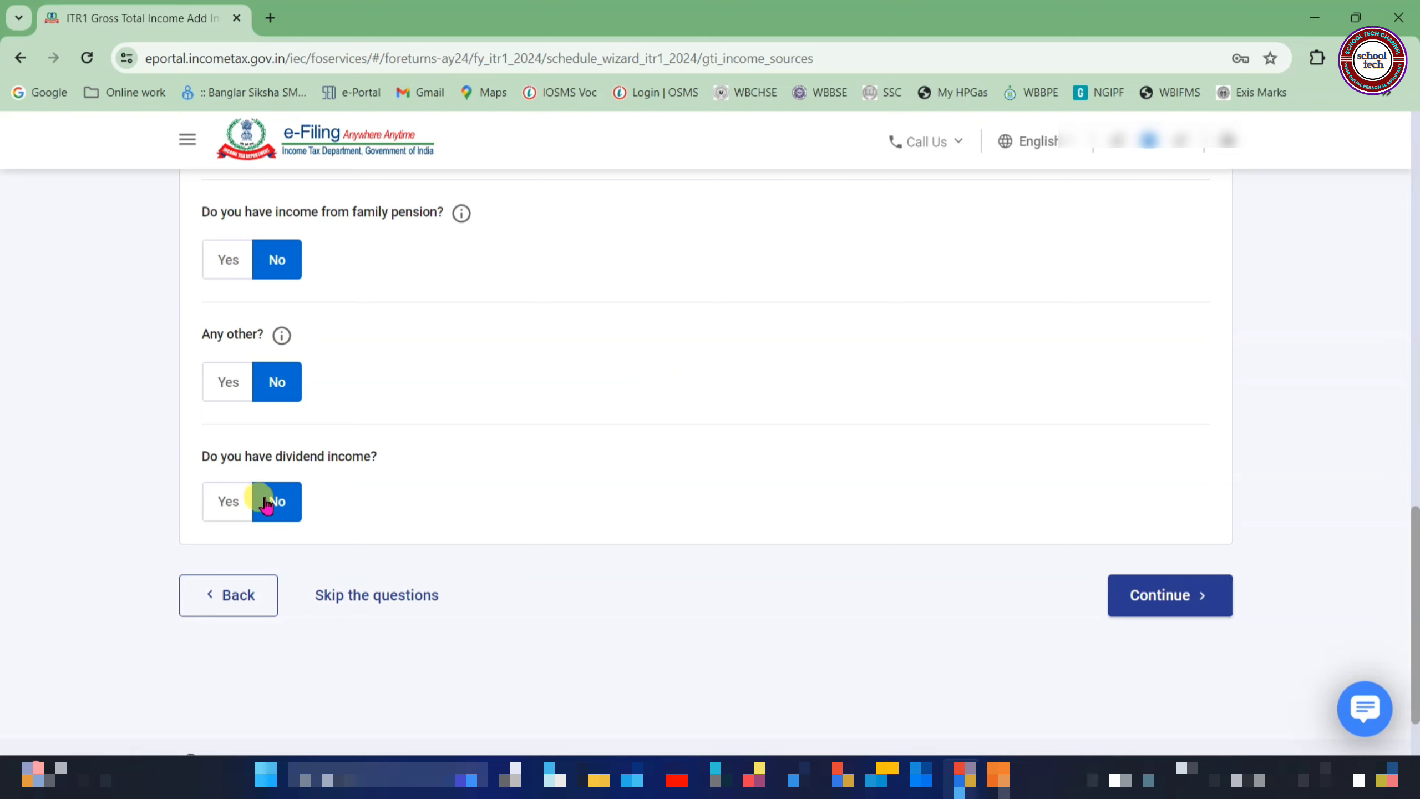
click(1156, 607)
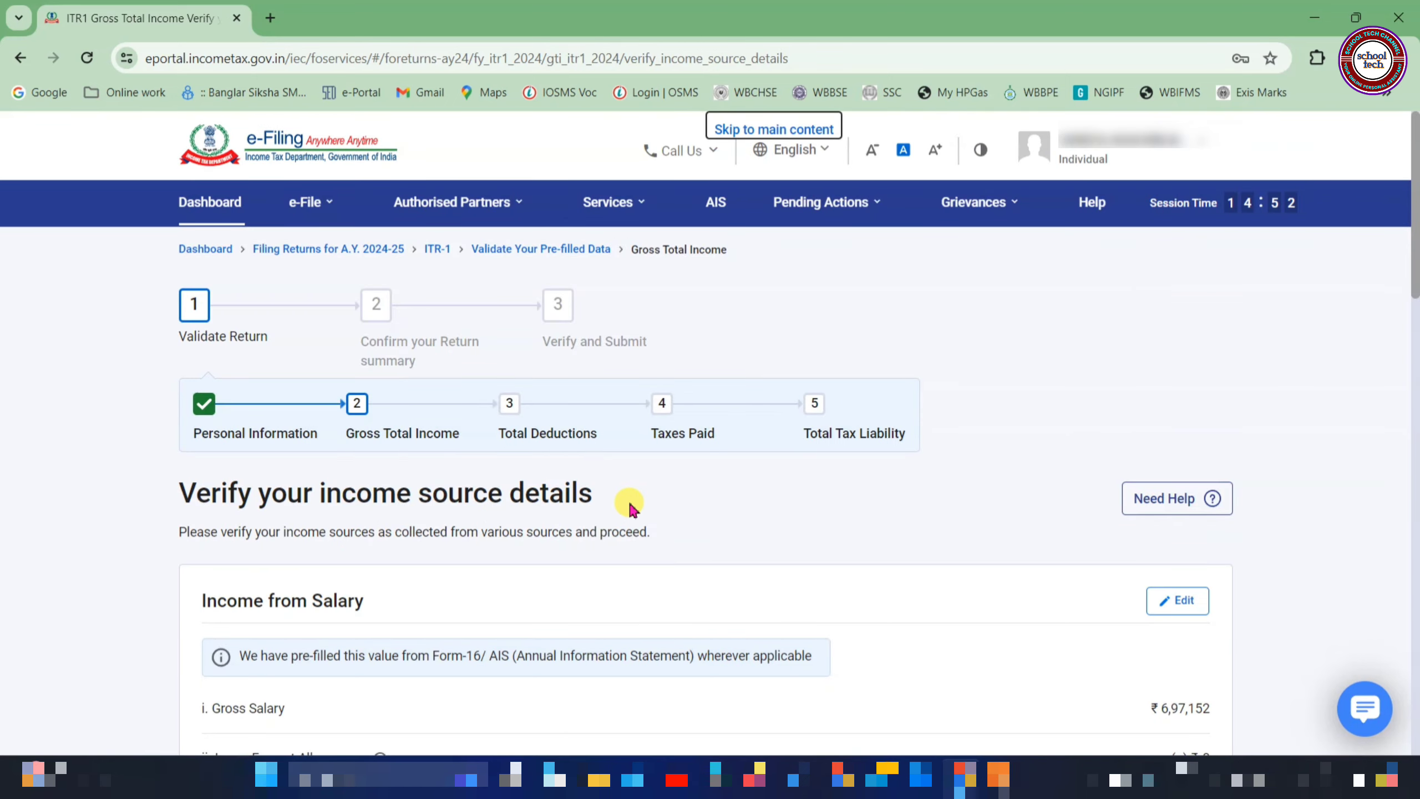
- Check the updated income source details and confirm the Gross Total Income section
scroll(630, 506, down, 15)
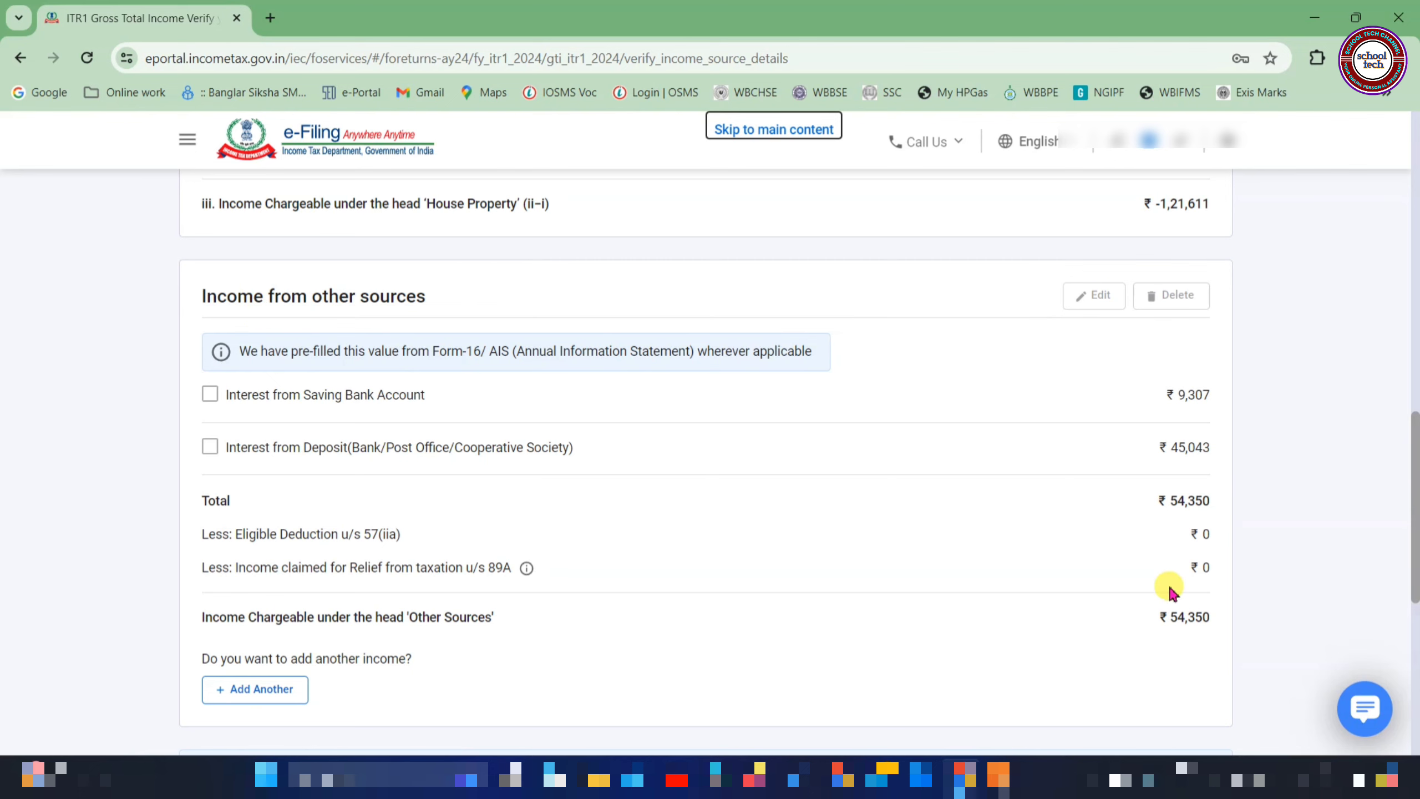
scroll(1180, 598, down, 7)
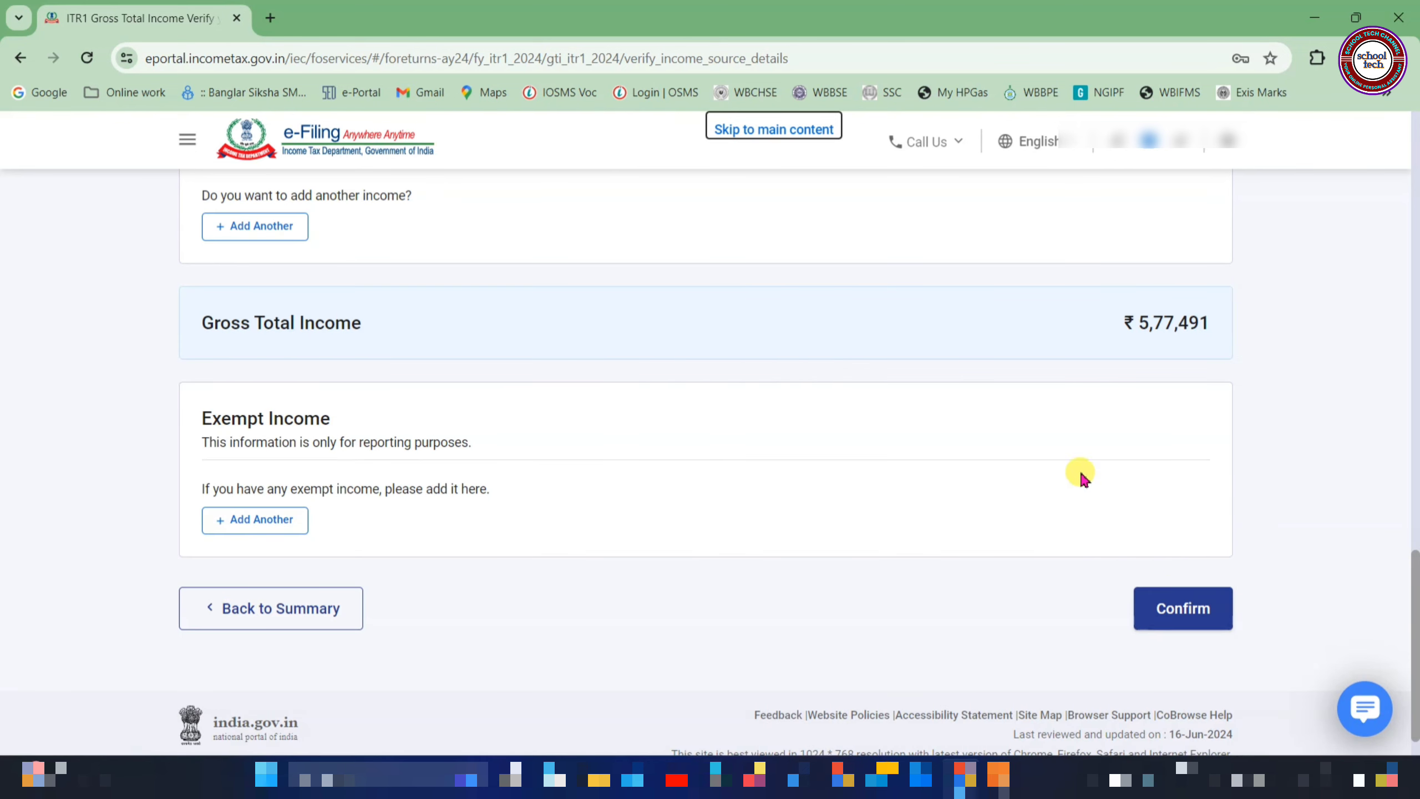
click(1158, 611)
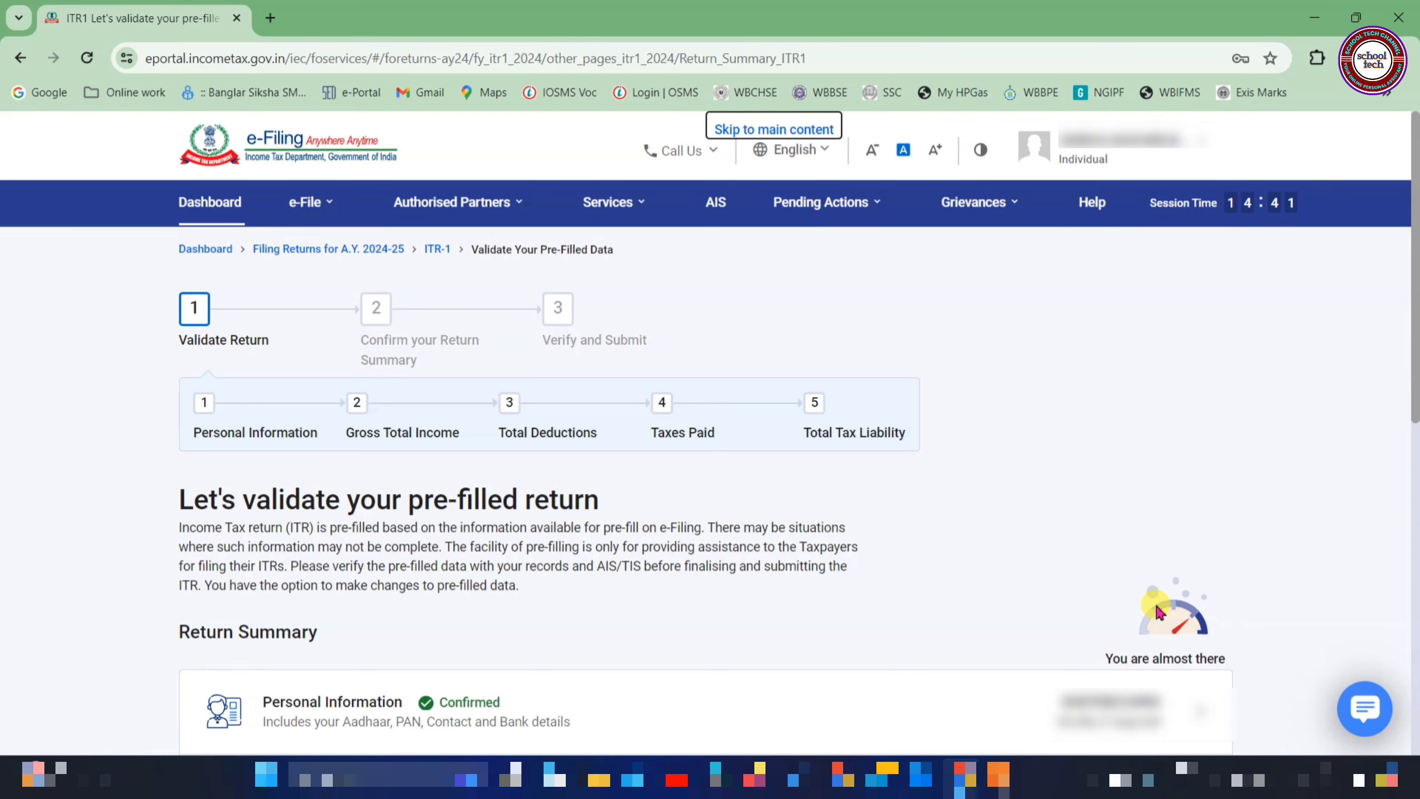
- Open the Total Deductions section and answer No to the donation, 80GGC political contribution and 80U disability deductions
scroll(1157, 612, down, 6)
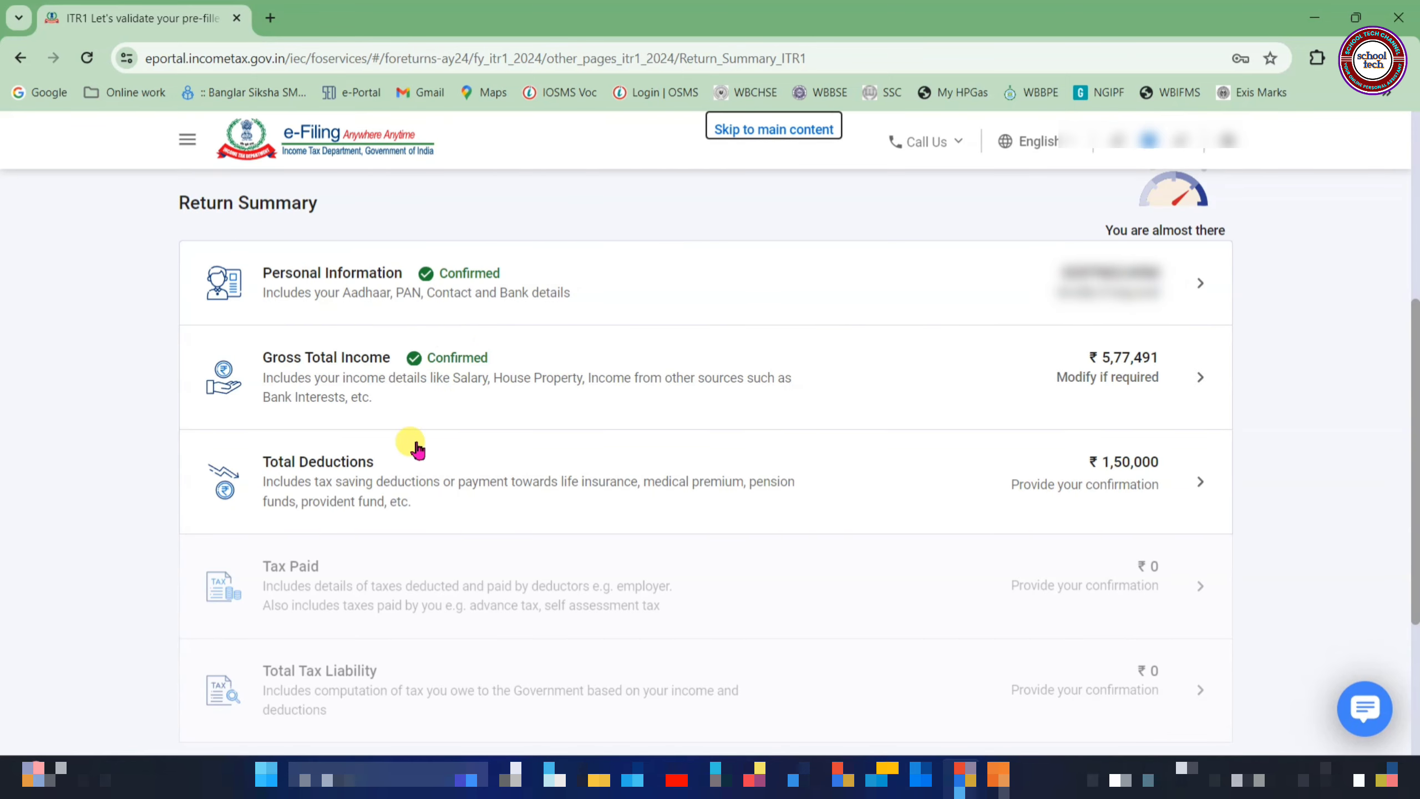
click(350, 478)
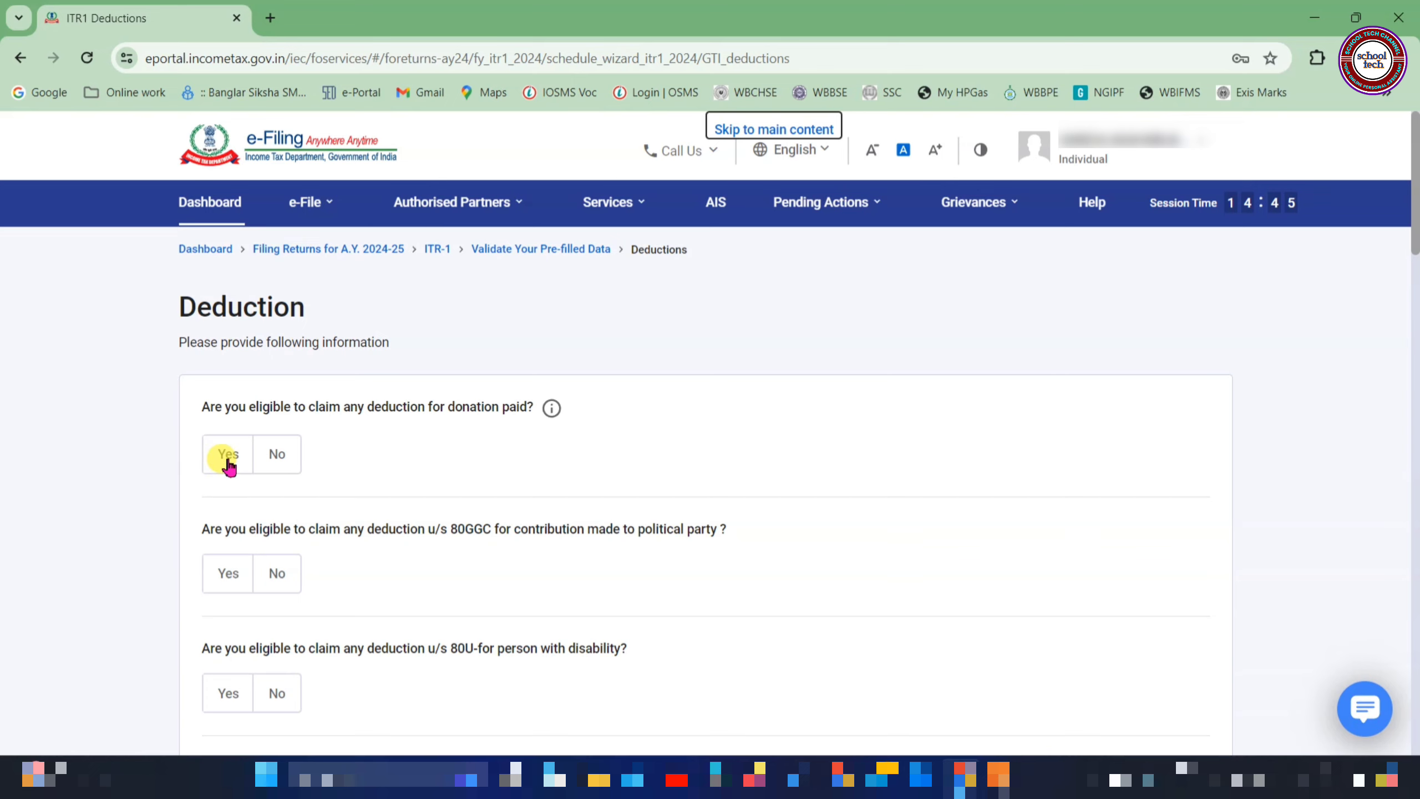
click(271, 454)
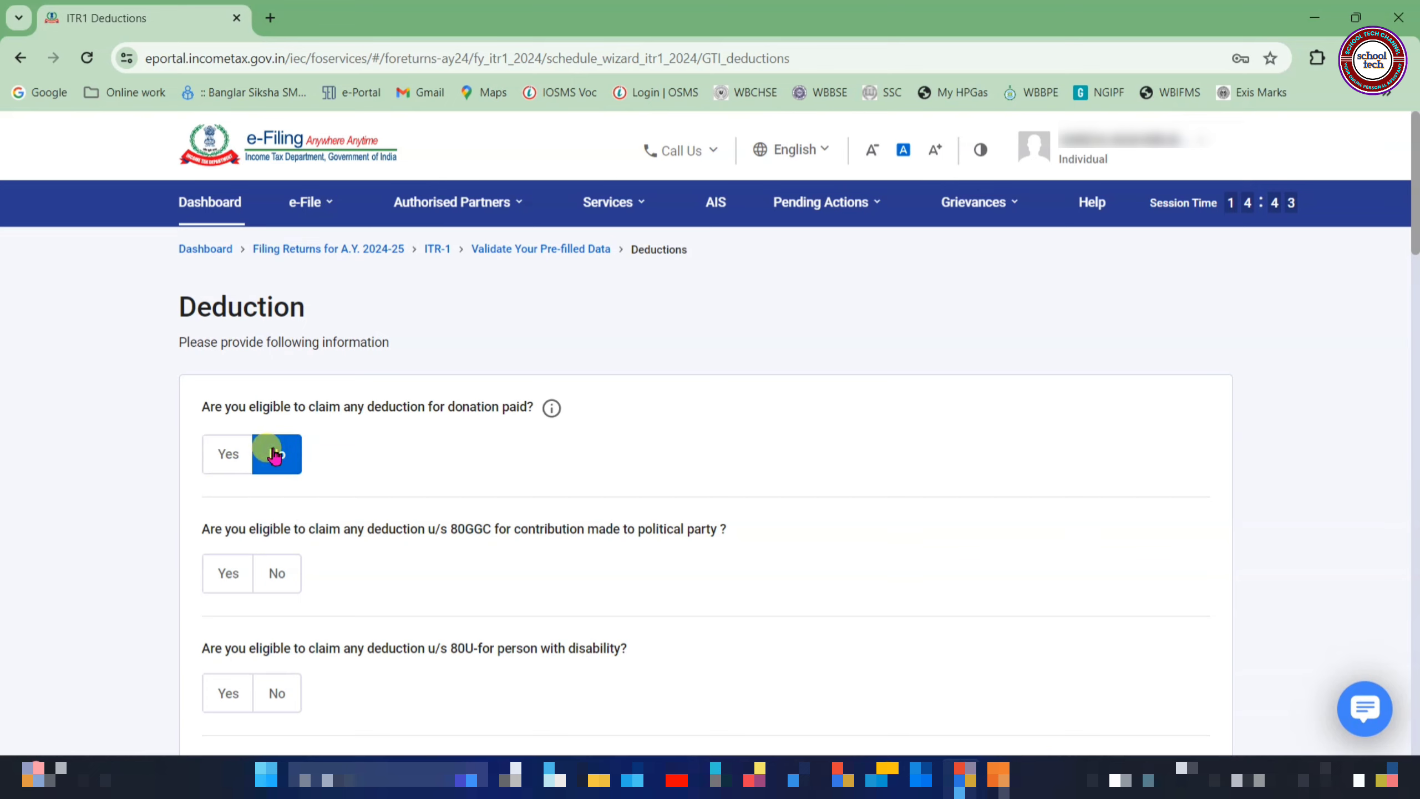
click(267, 573)
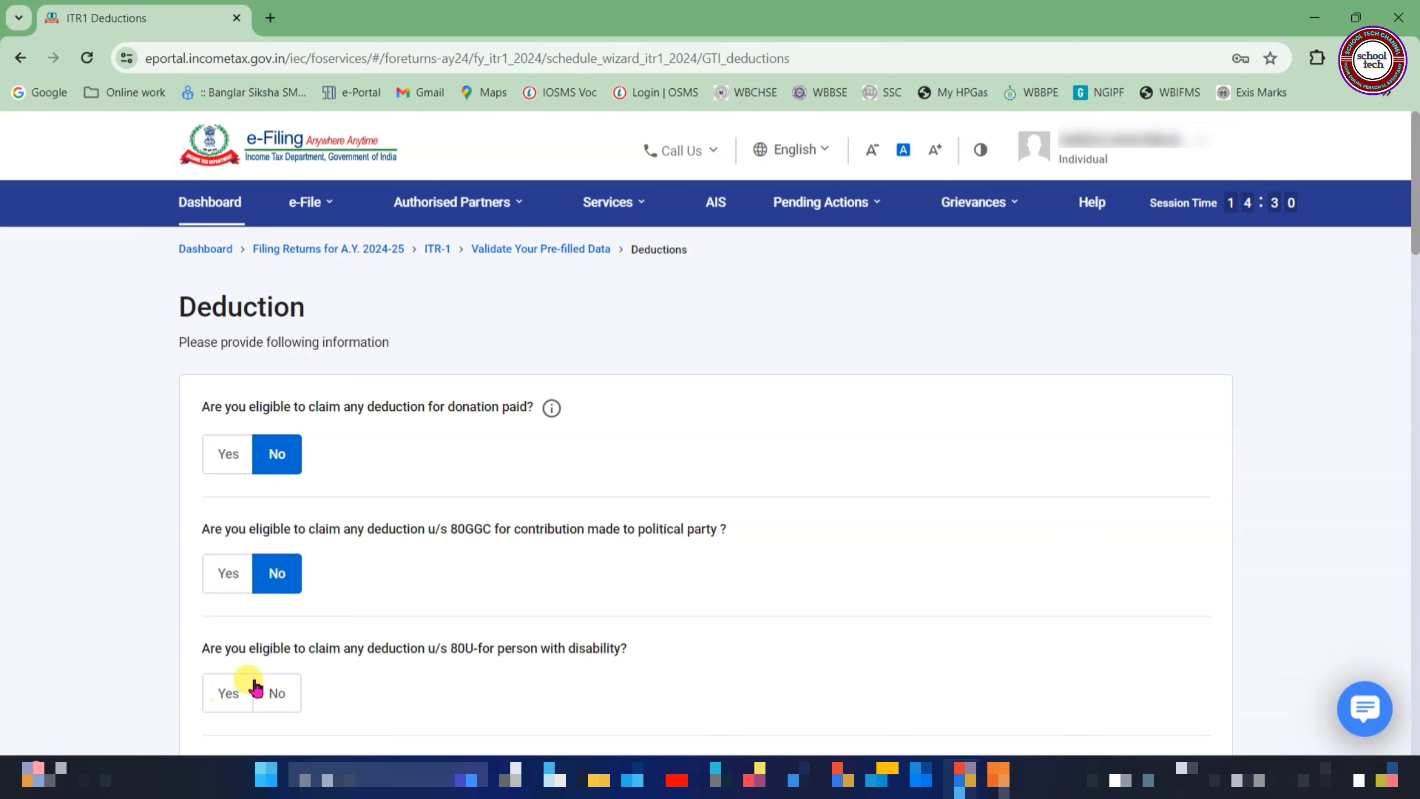
click(274, 691)
- Answer No to the 80DD disability, Scientific Research or Rural Development donation and 80GG deductions
scroll(749, 503, down, 6)
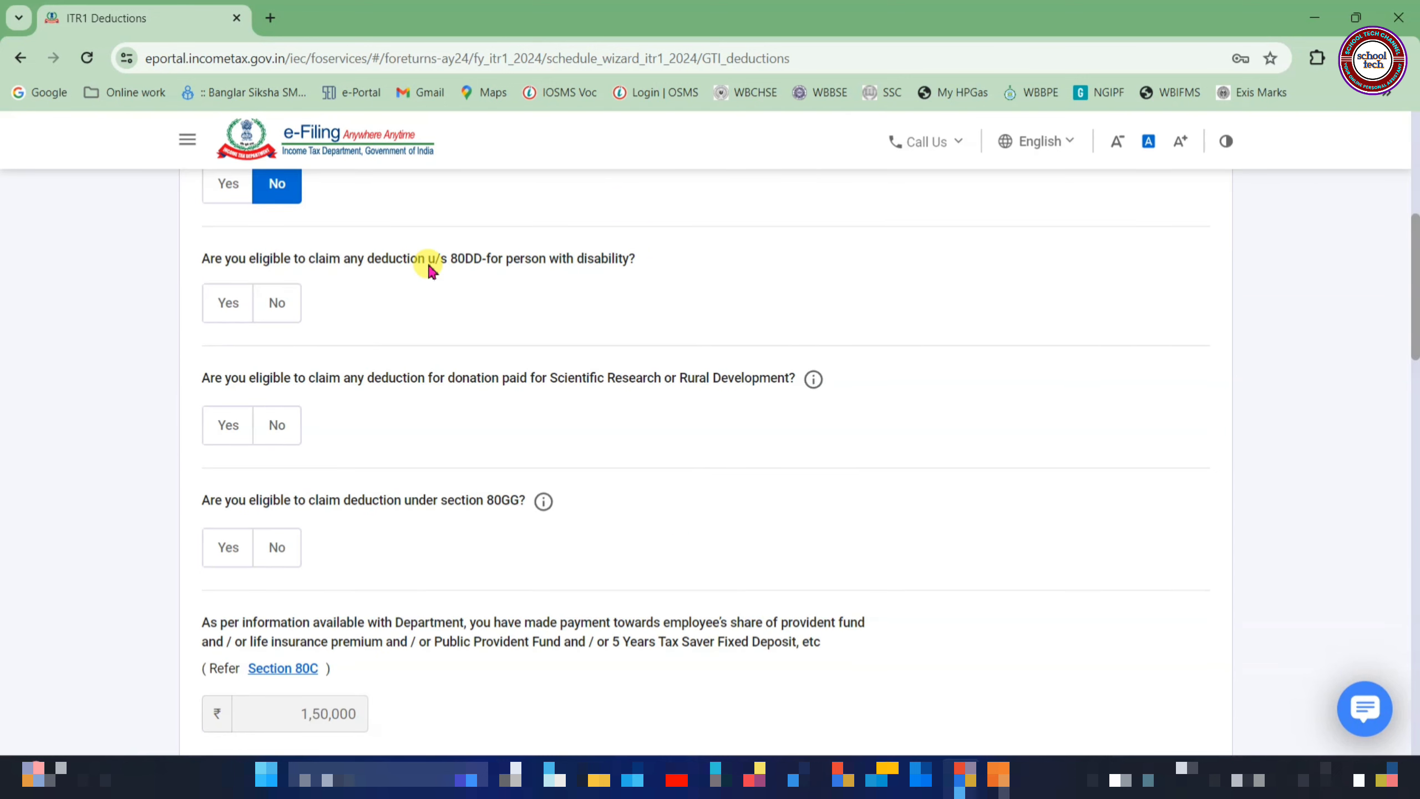
click(290, 308)
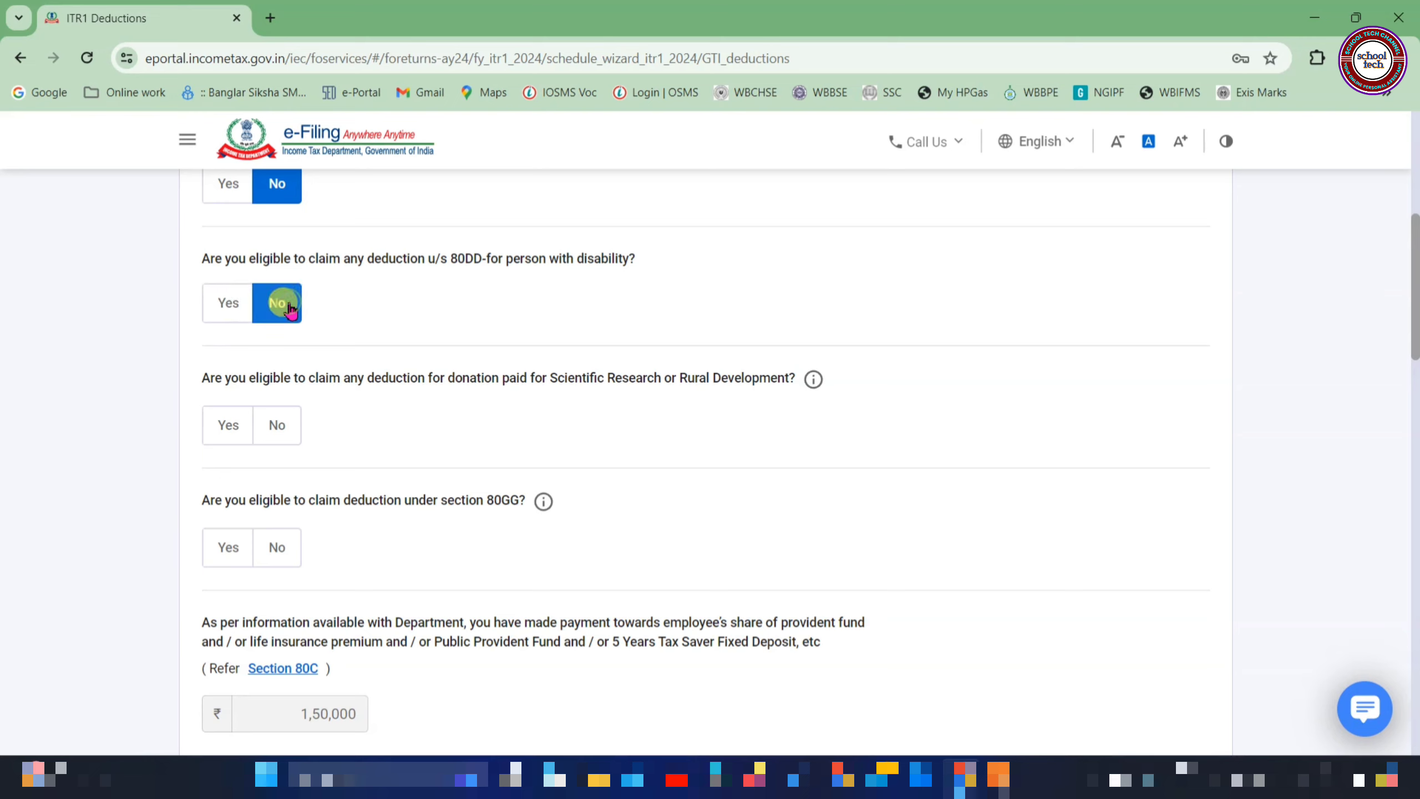
click(286, 421)
- Try disagreeing with the pre-filled Section 80C amount and set the agreement answer back to Yes
scroll(396, 466, down, 5)
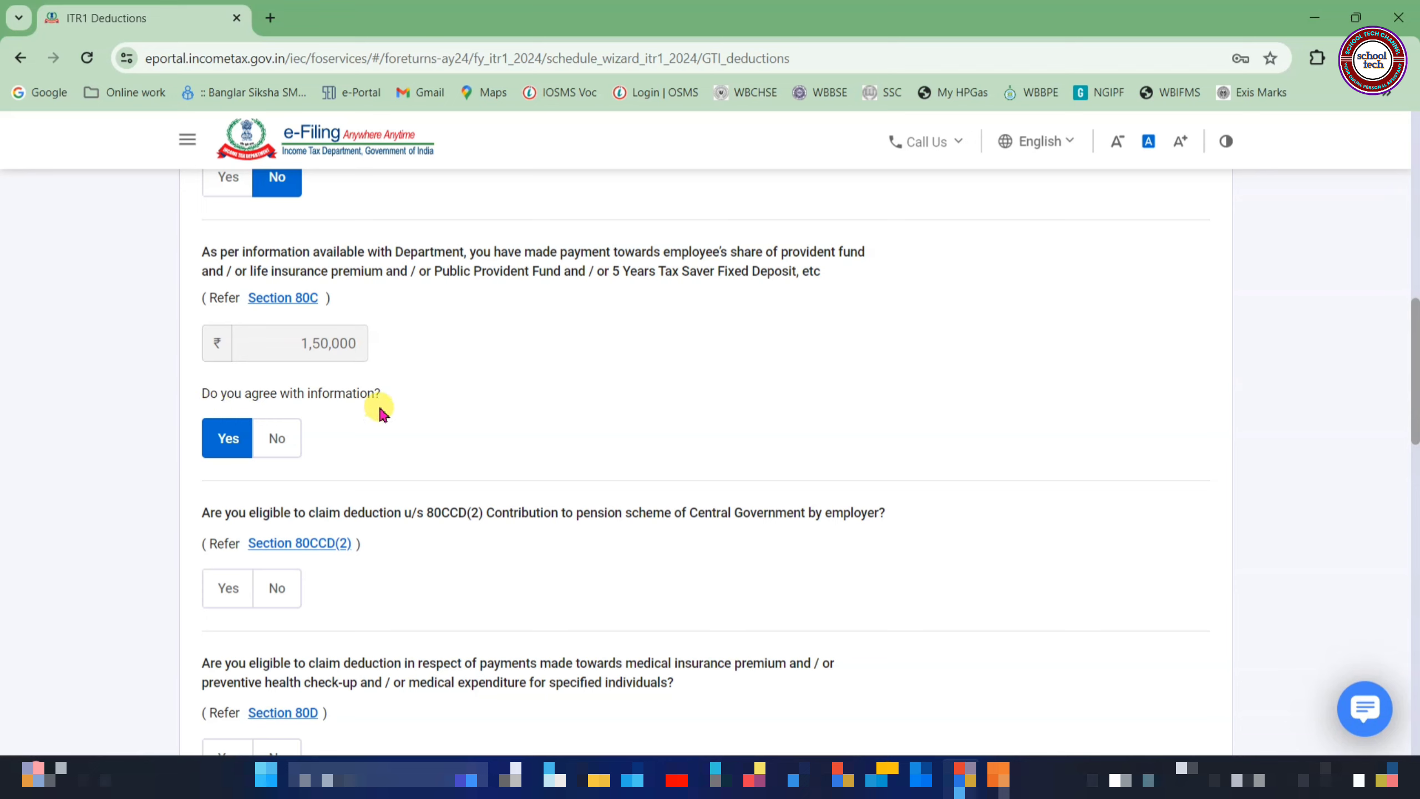
click(287, 445)
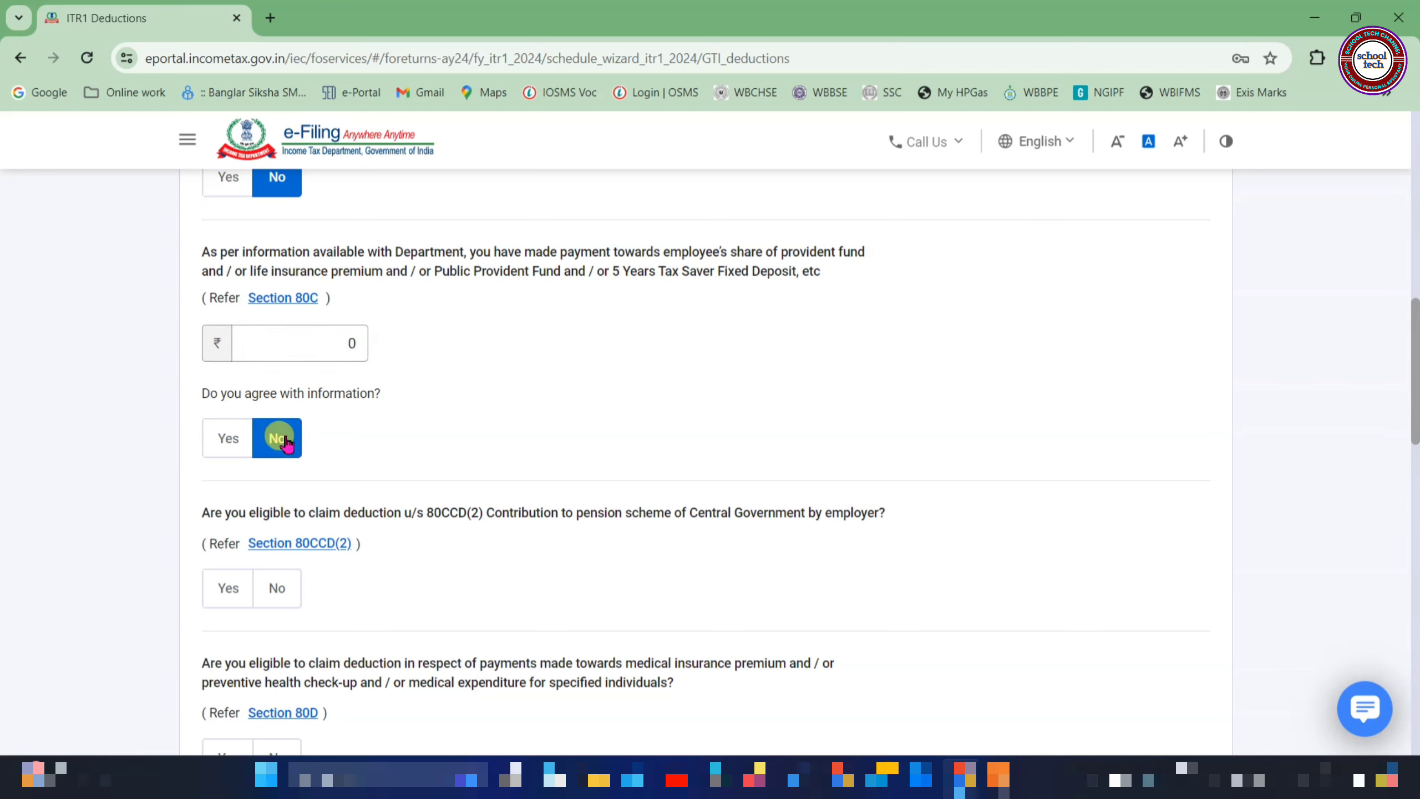
click(325, 347)
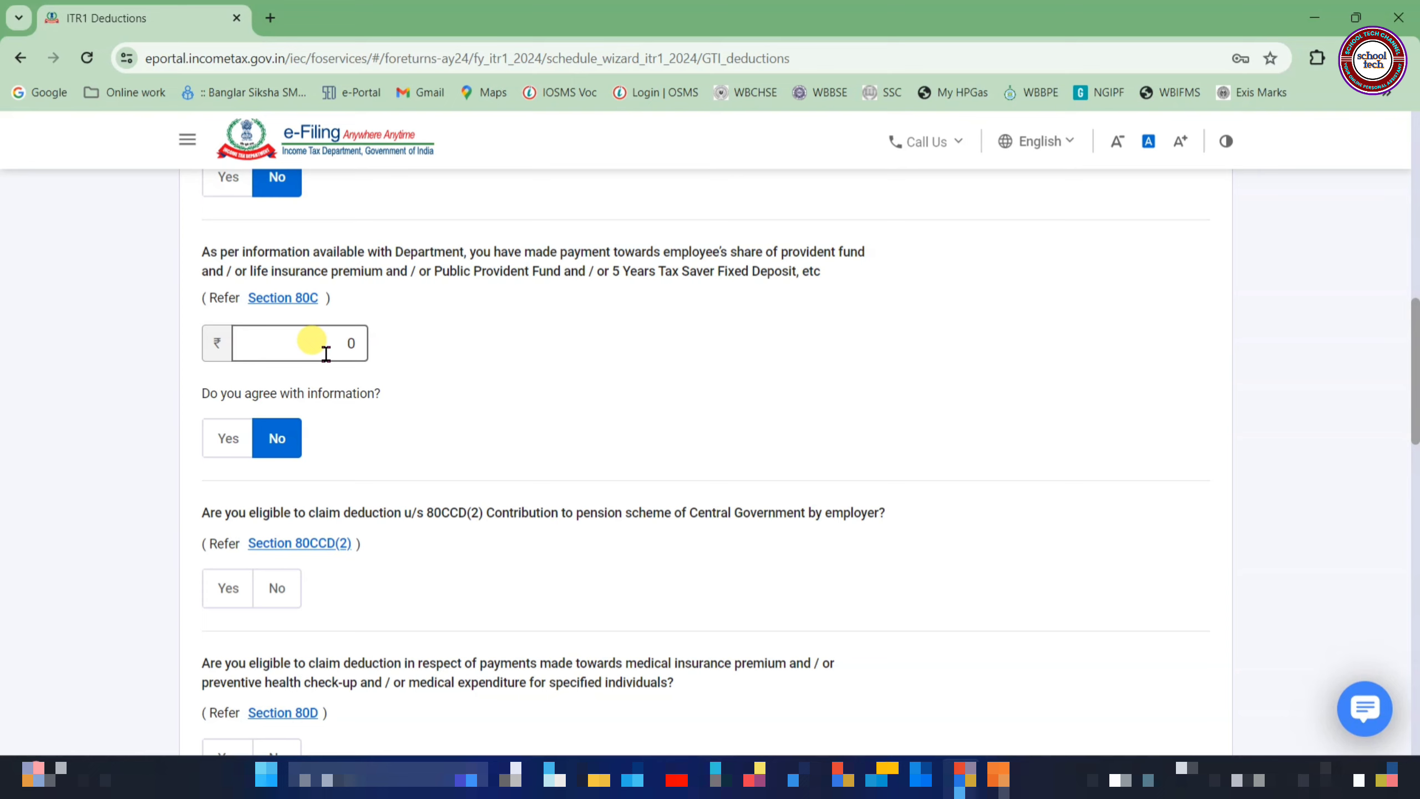
click(263, 440)
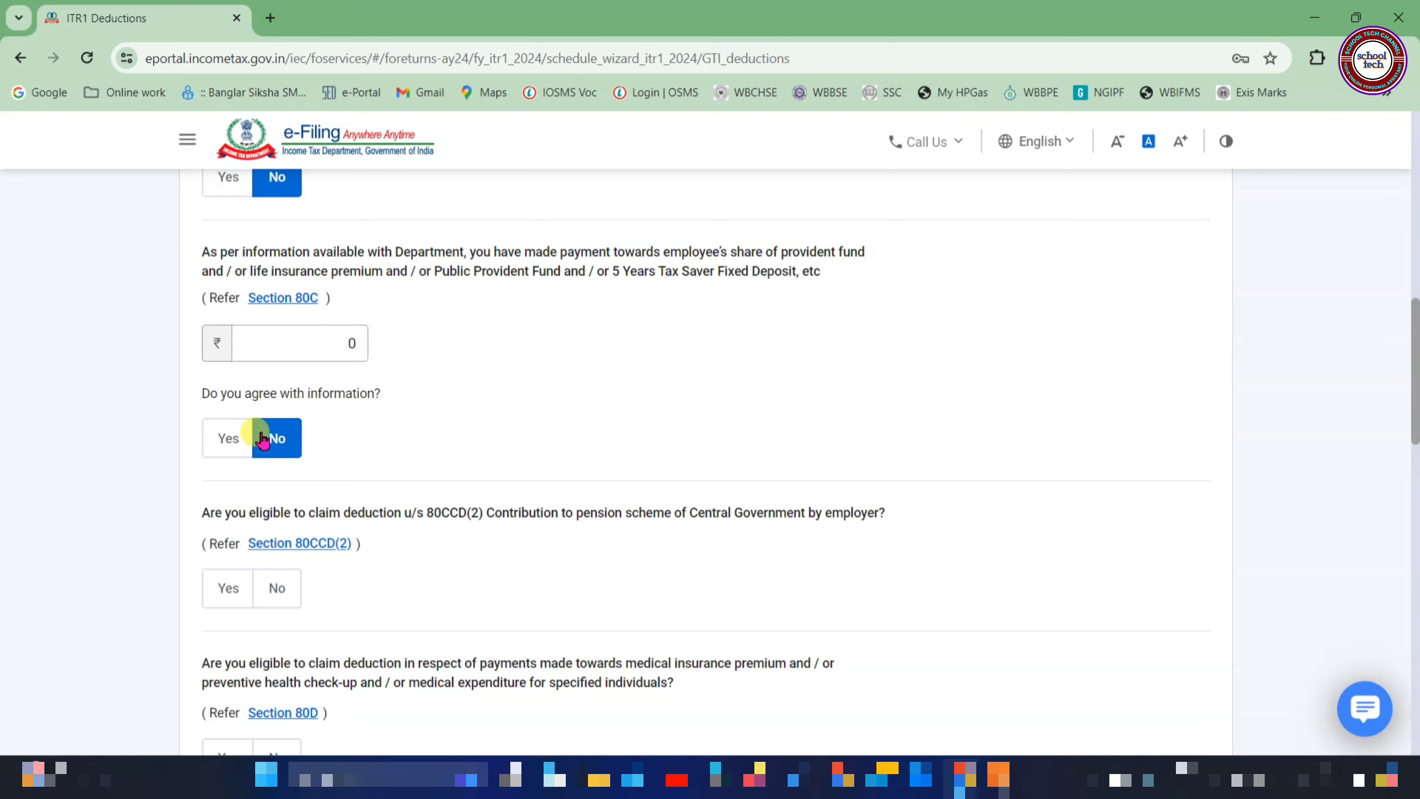
click(317, 336)
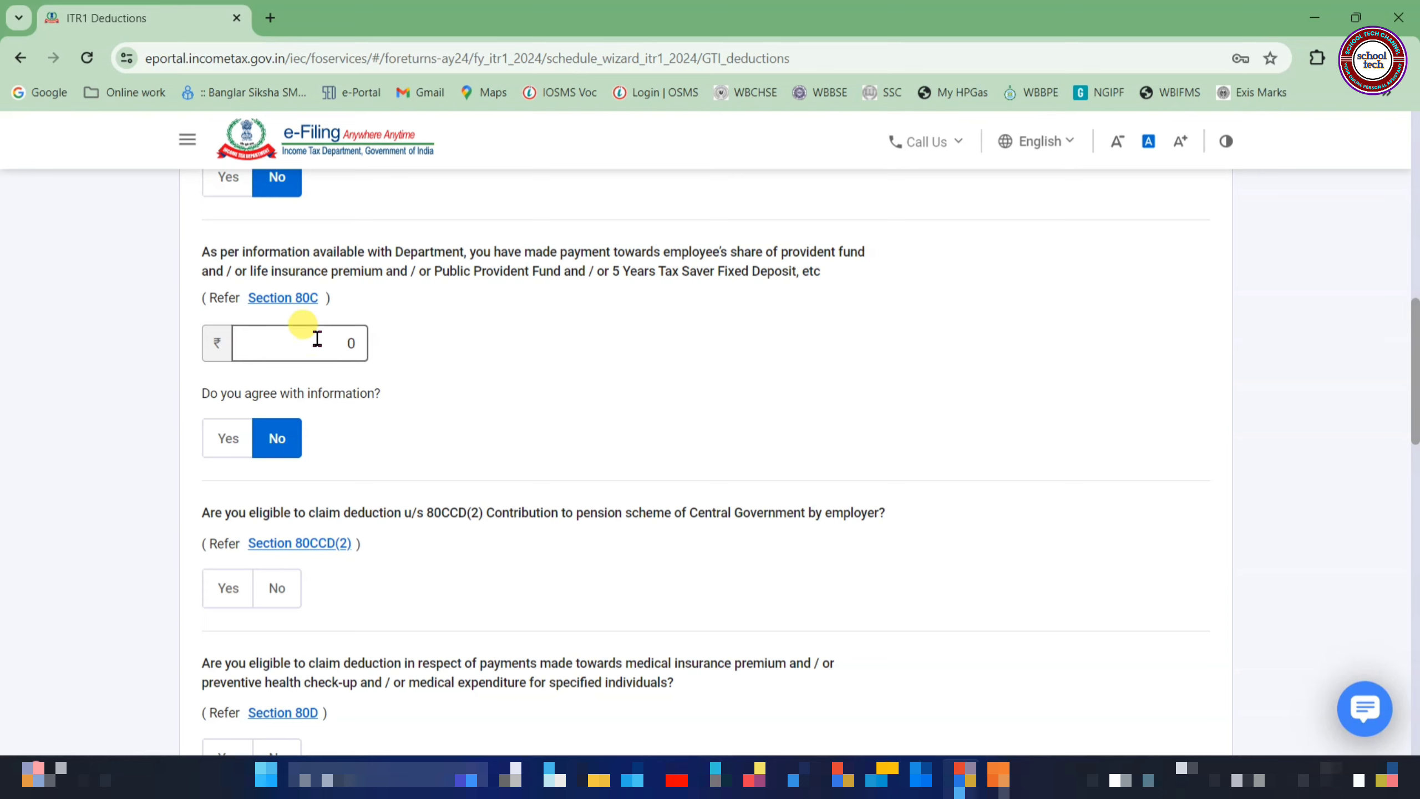
click(236, 441)
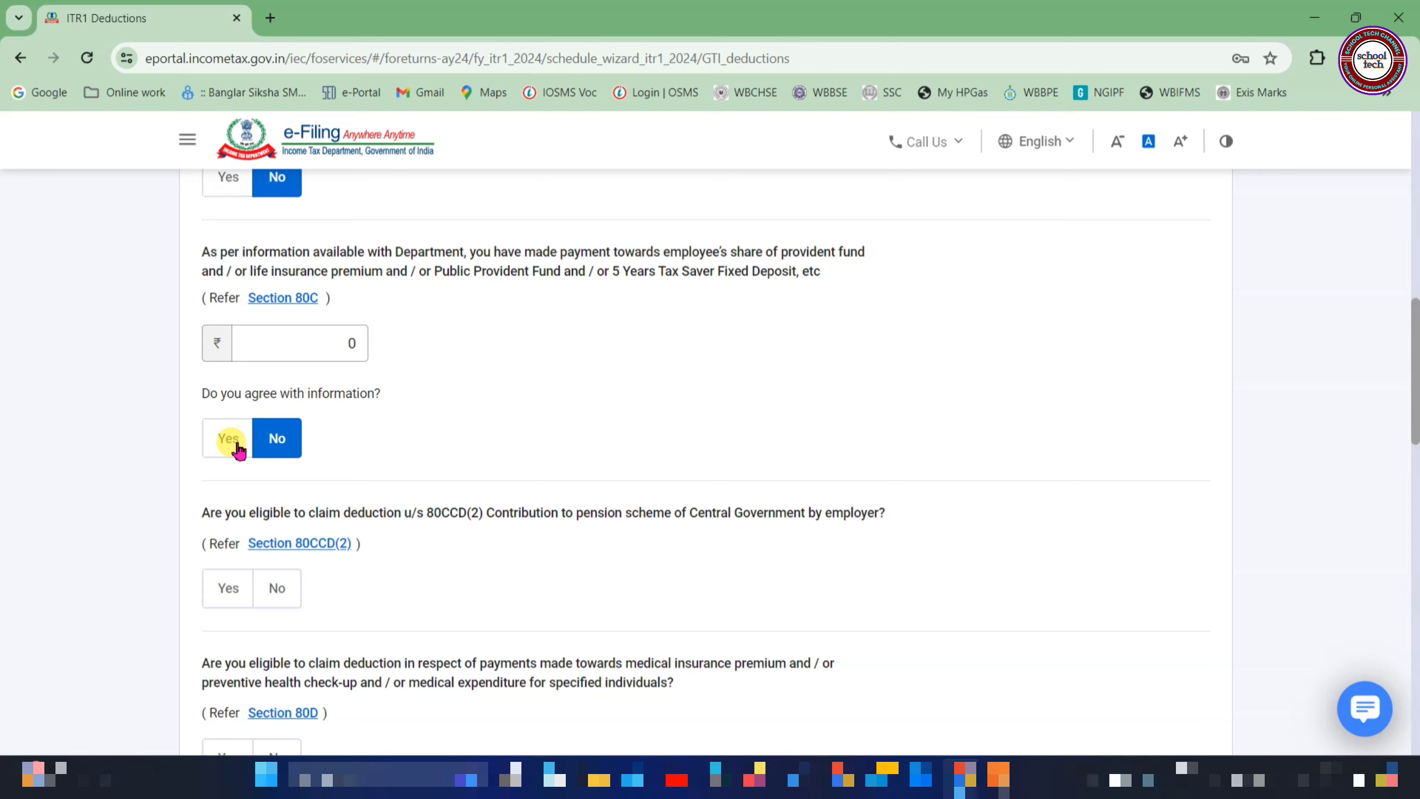
click(237, 443)
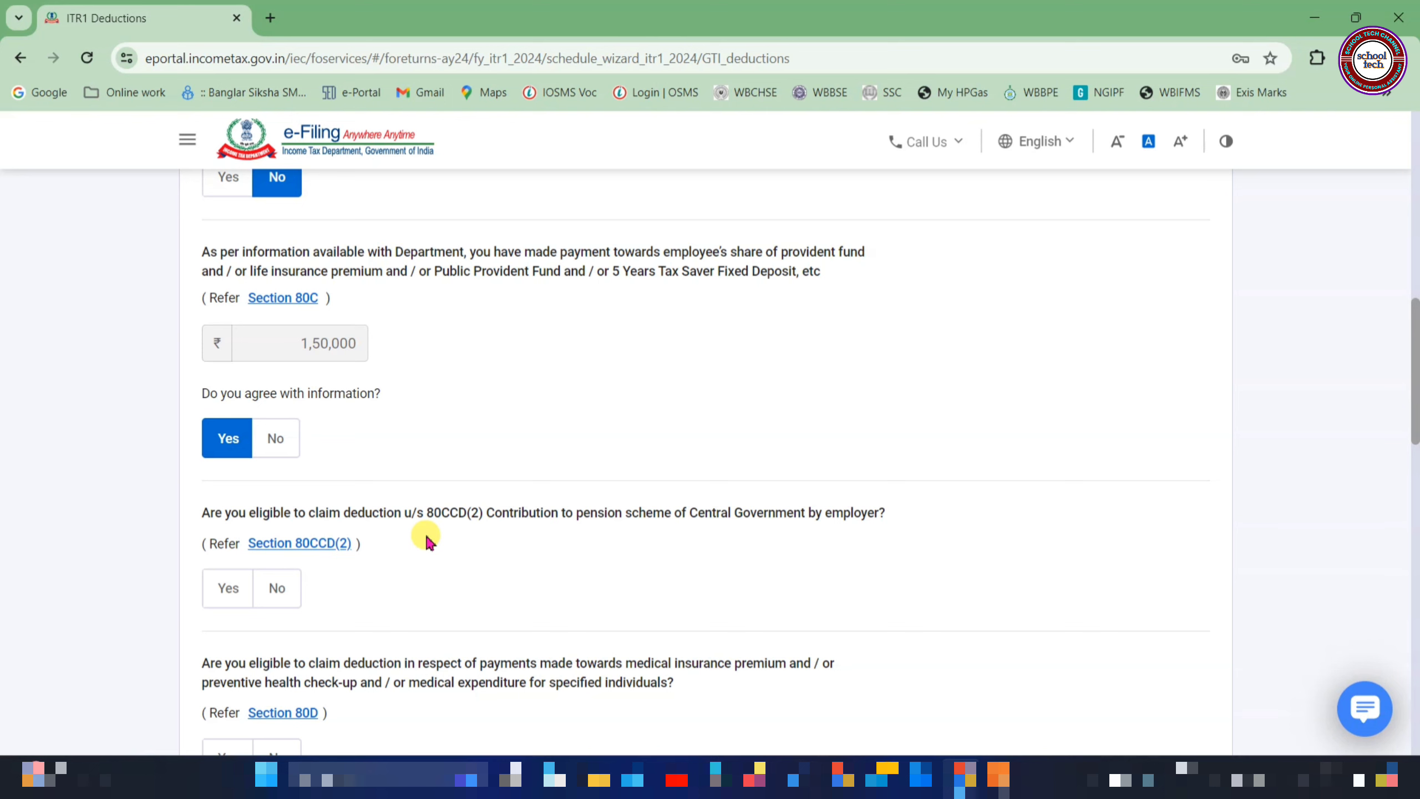
- Answer No to the Section 80D medical insurance deduction and to the Section 80E higher education loan interest deduction
scroll(304, 259, down, 6)
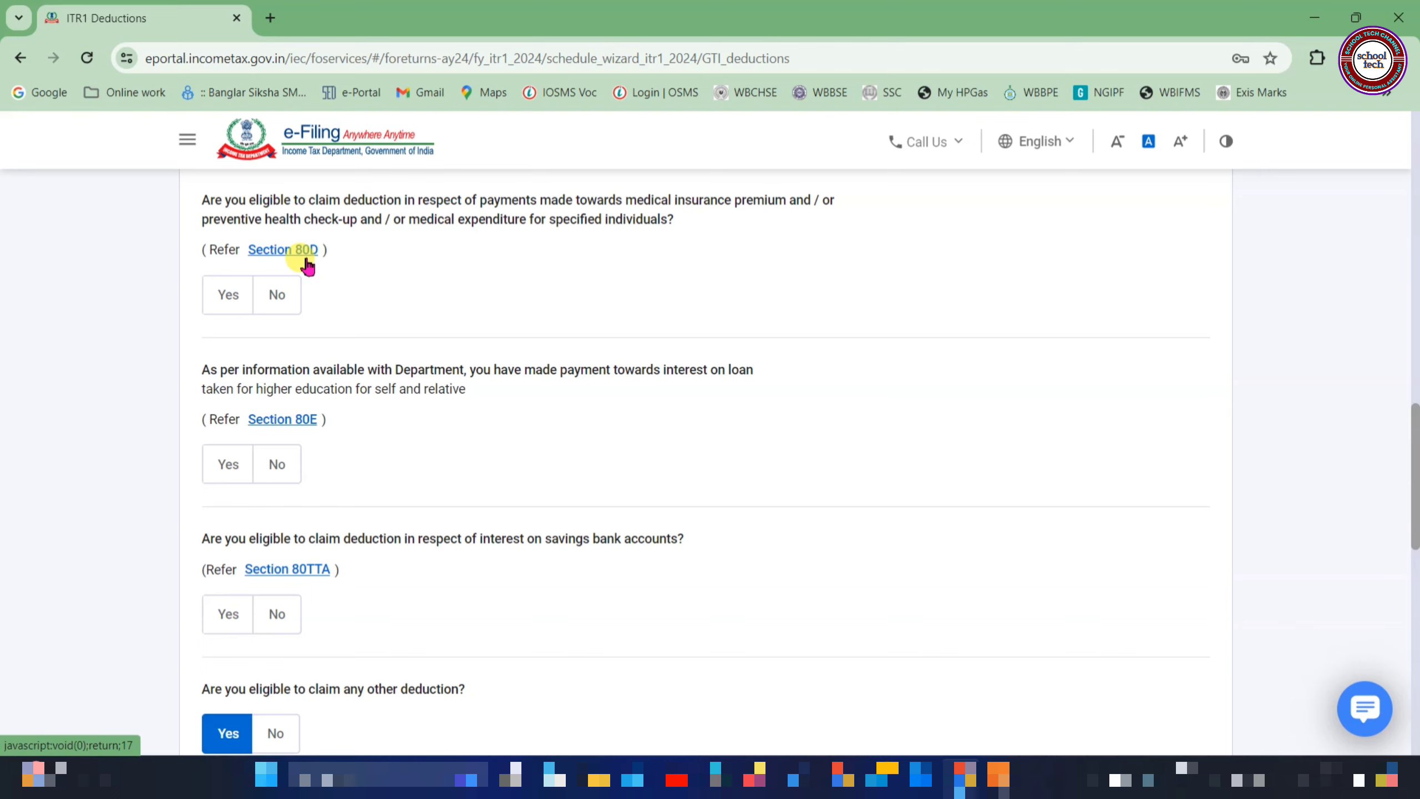
click(233, 300)
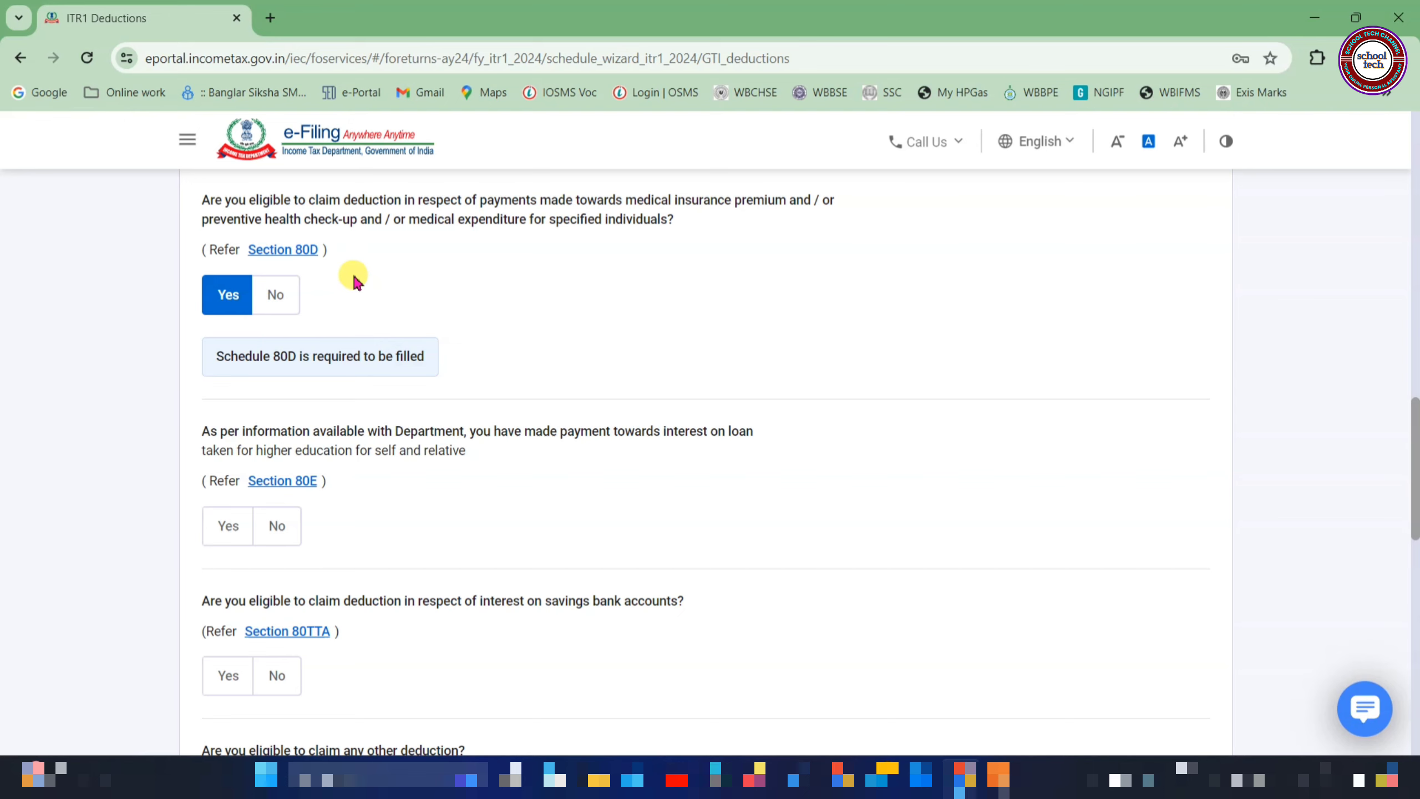
click(274, 305)
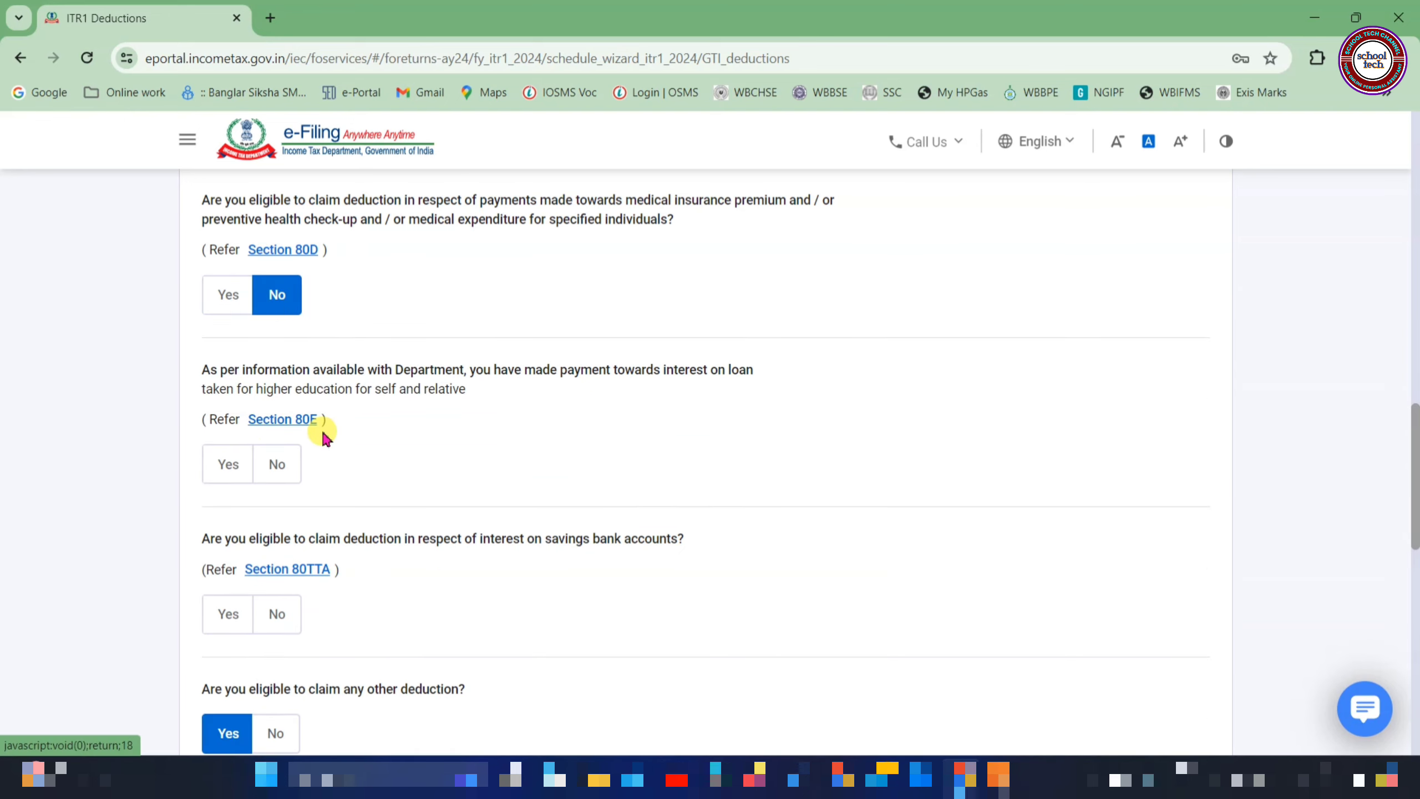
click(278, 462)
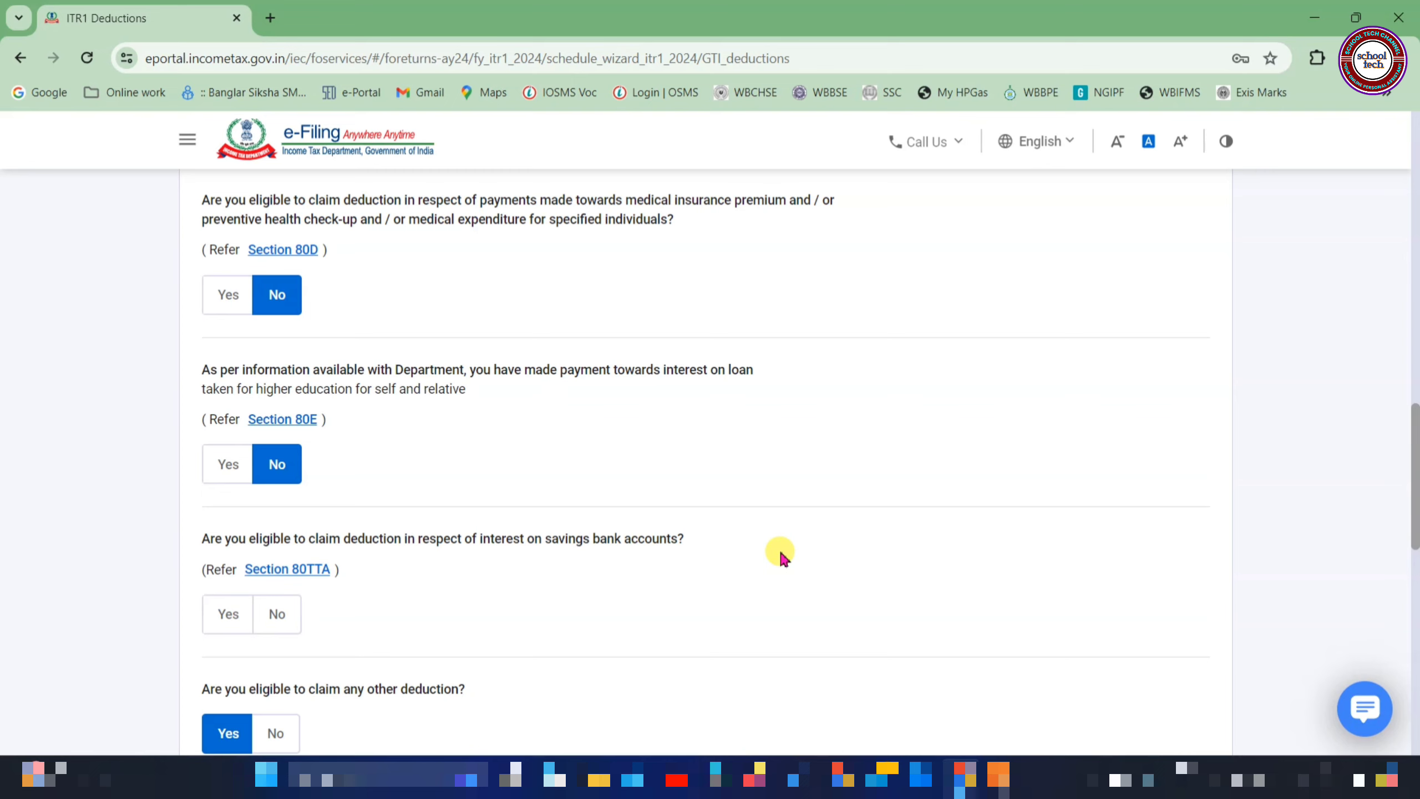
- Answer Yes to the 80TTA savings bank interest deduction, No to any other deduction, and continue to deduction verification
click(213, 617)
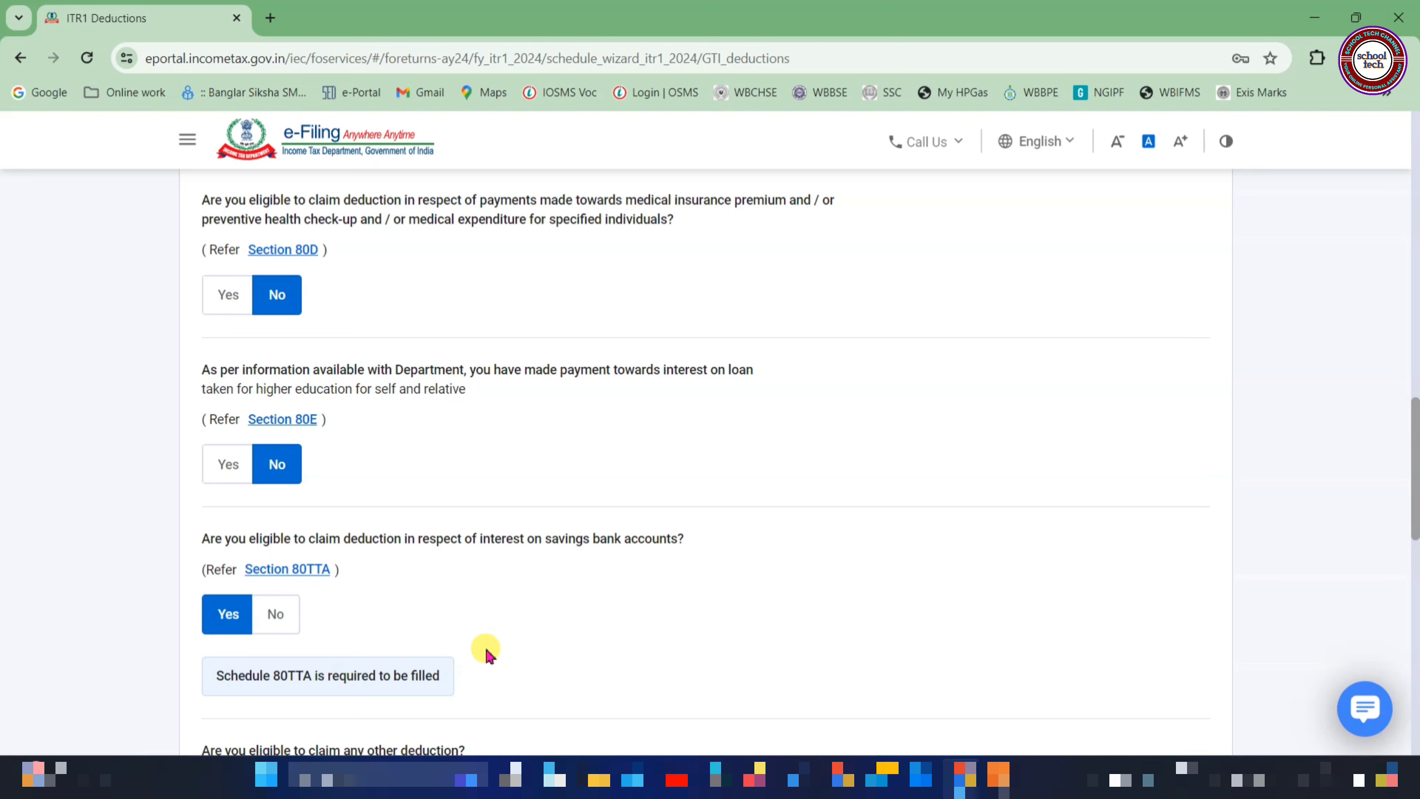
scroll(486, 654, down, 5)
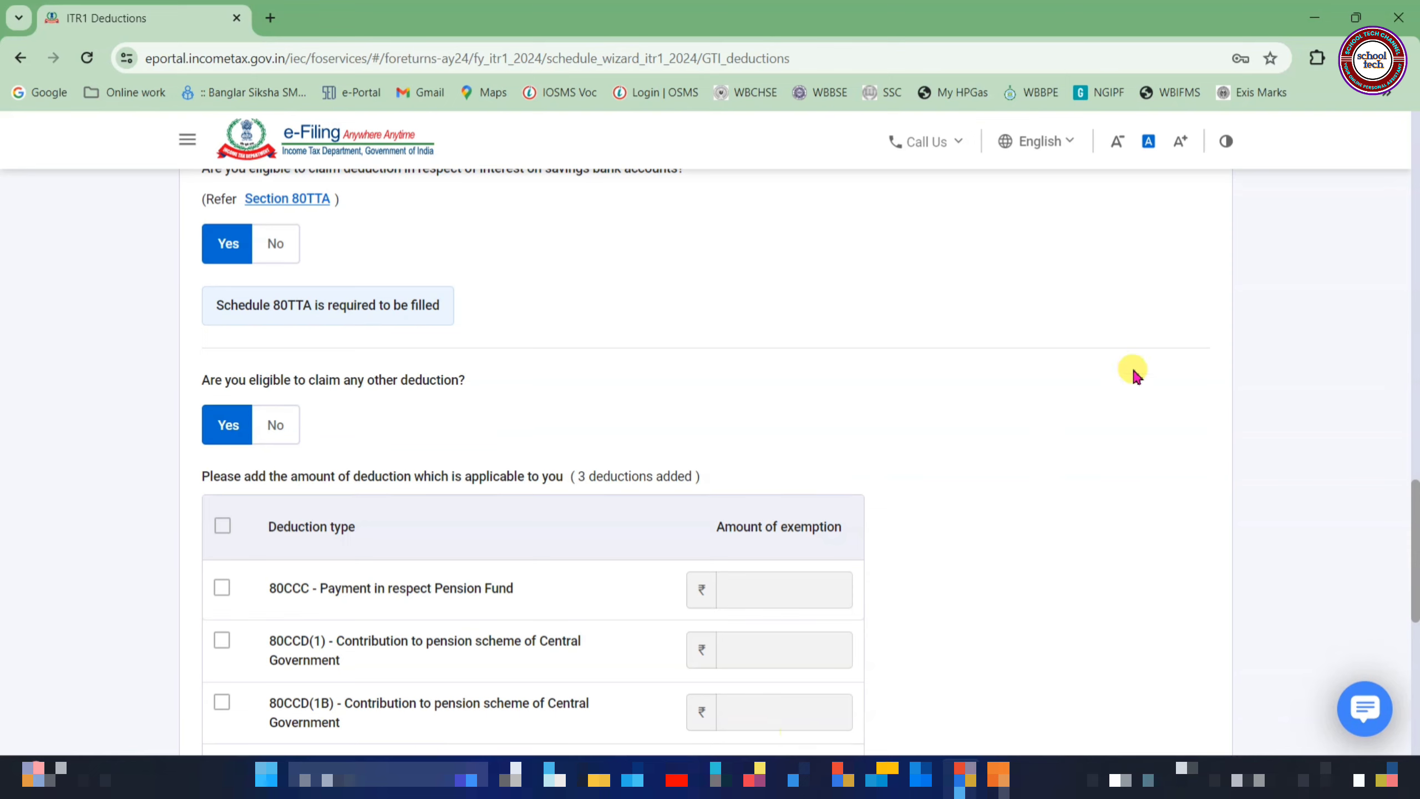
click(279, 430)
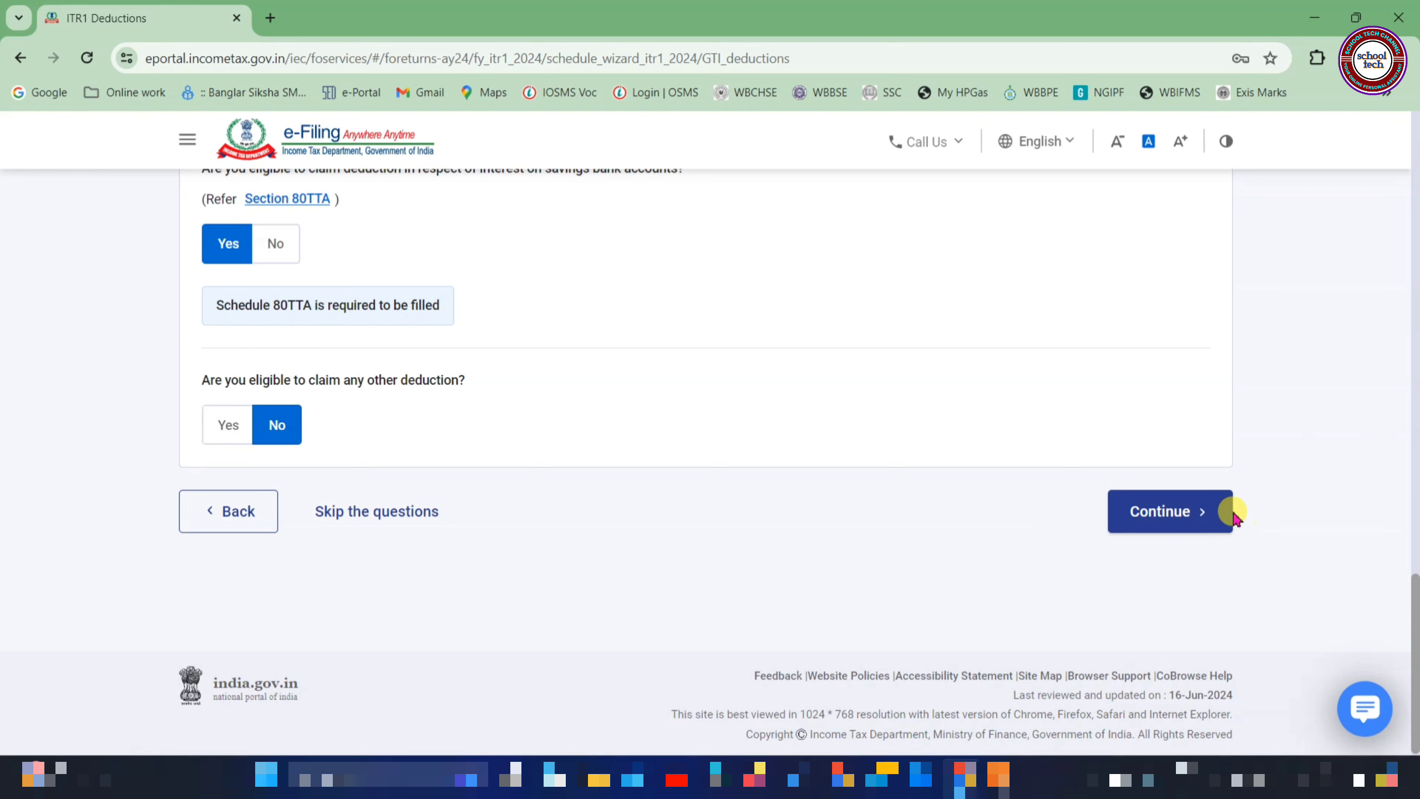
click(1190, 513)
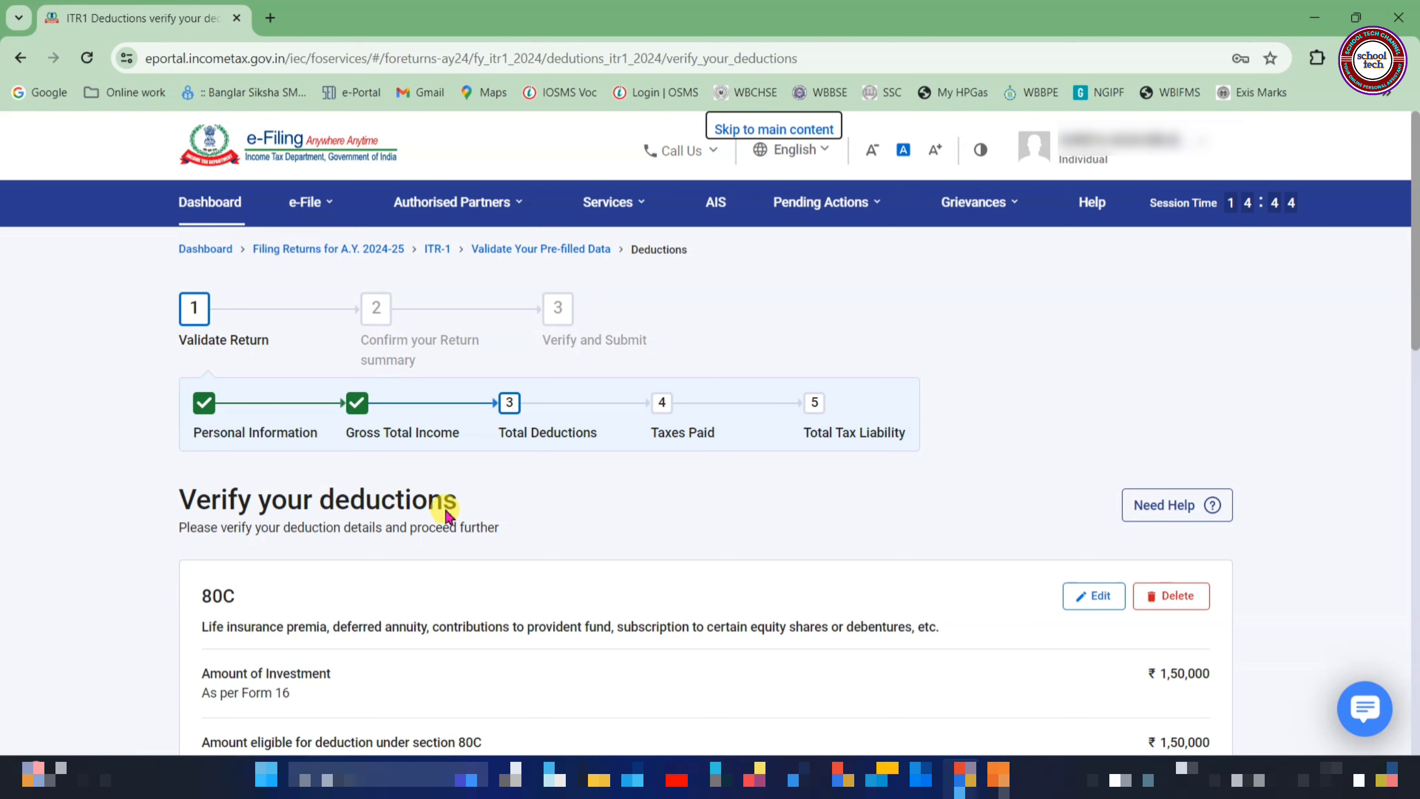
- Try the senior citizen options for self/family and parents in the 80D deduction form and return to the deductions list
scroll(481, 492, down, 5)
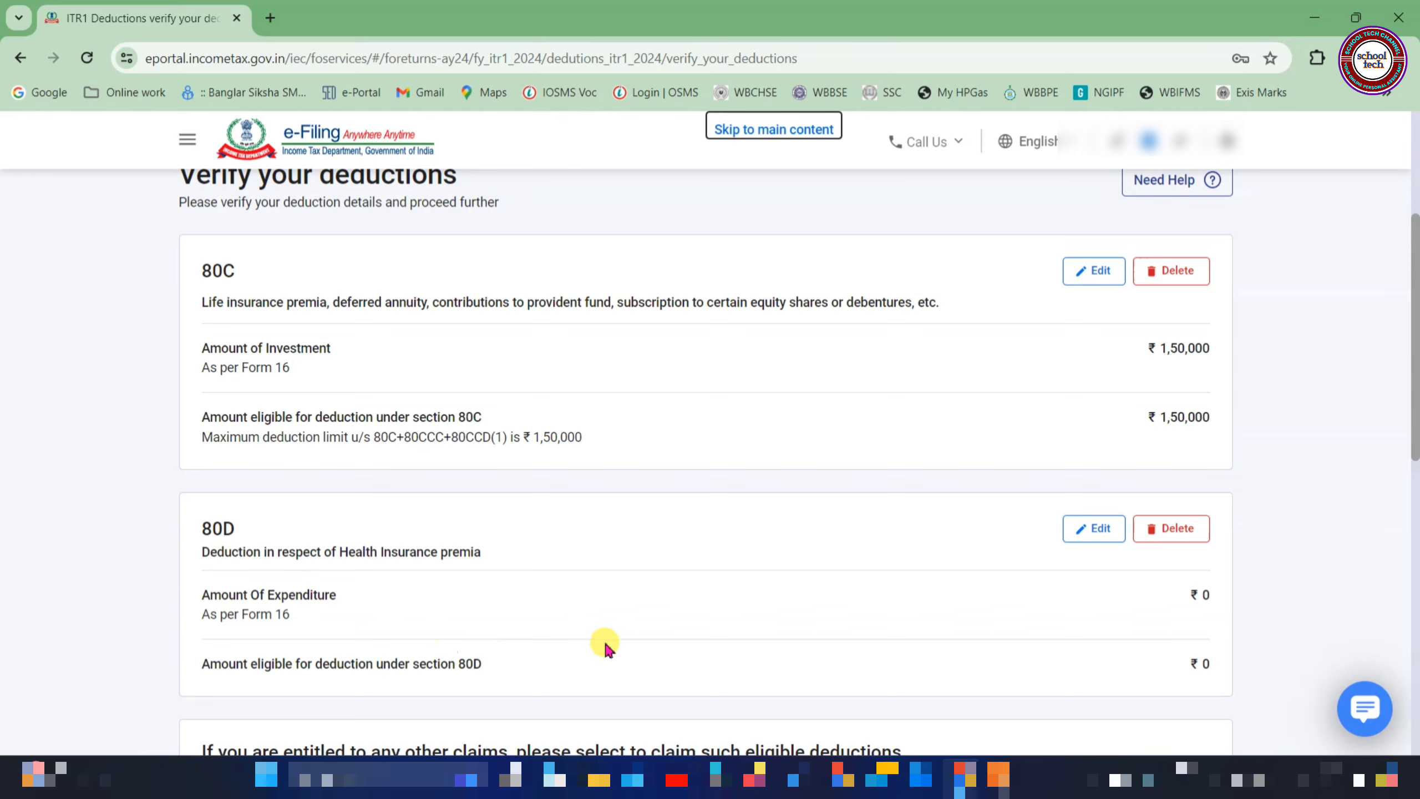
click(1085, 534)
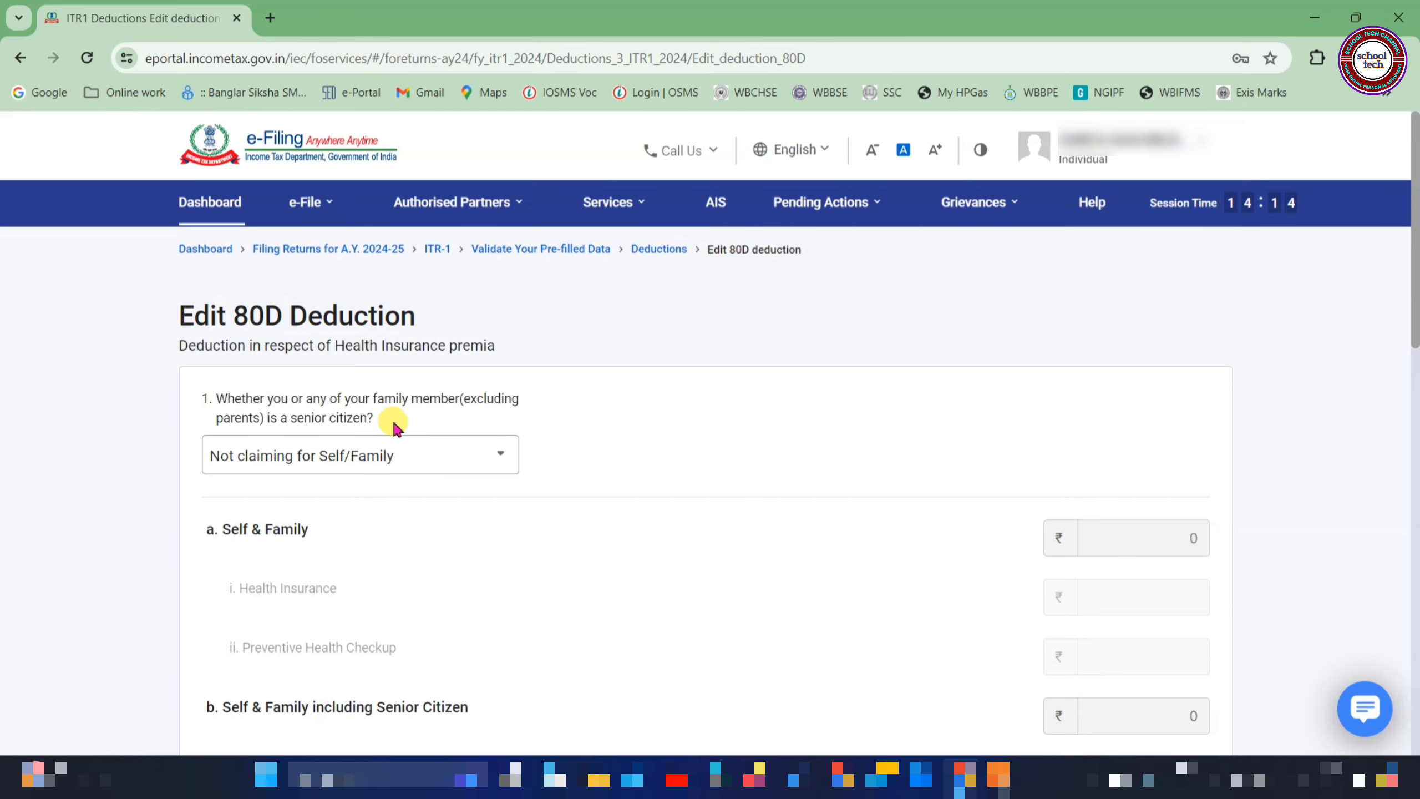
click(374, 470)
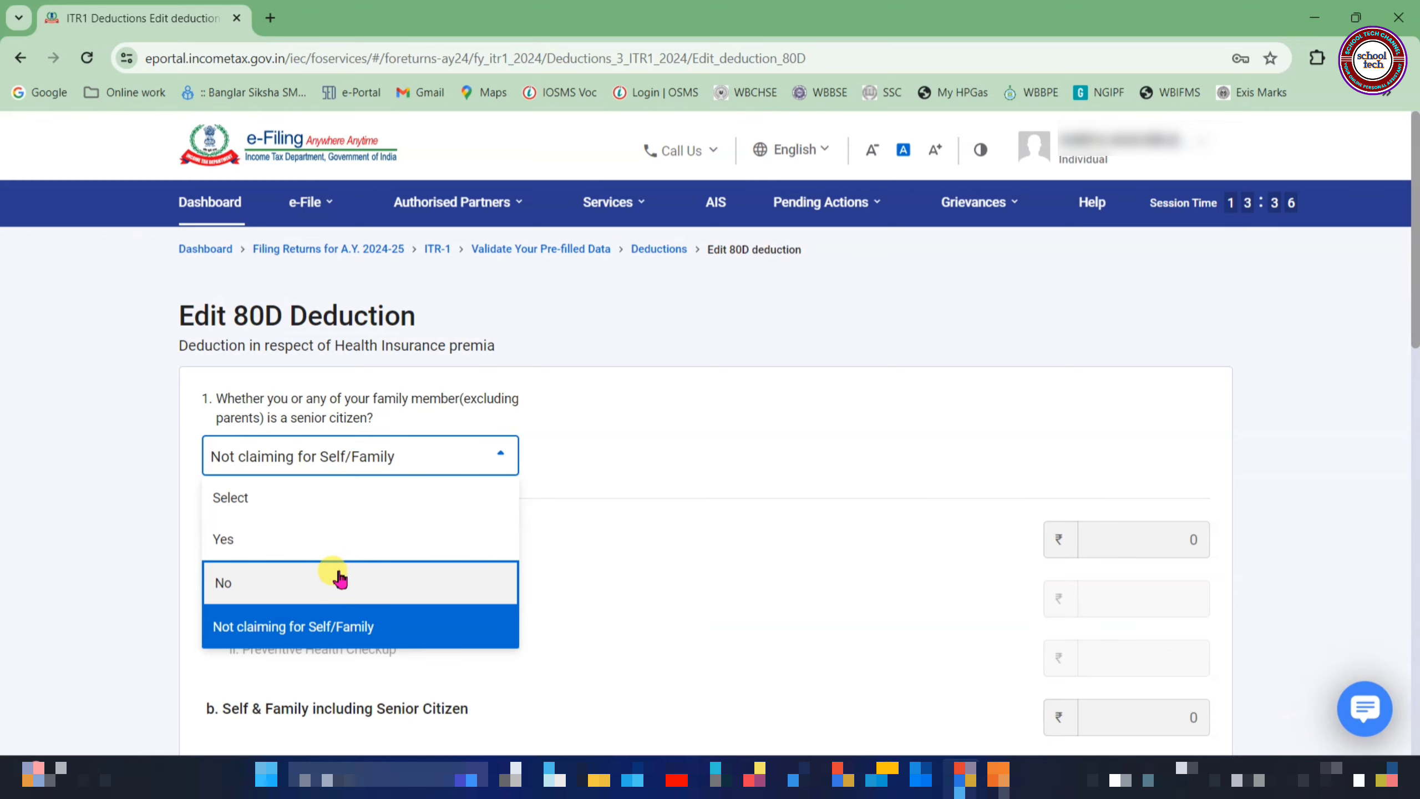
click(339, 578)
scroll(421, 417, down, 8)
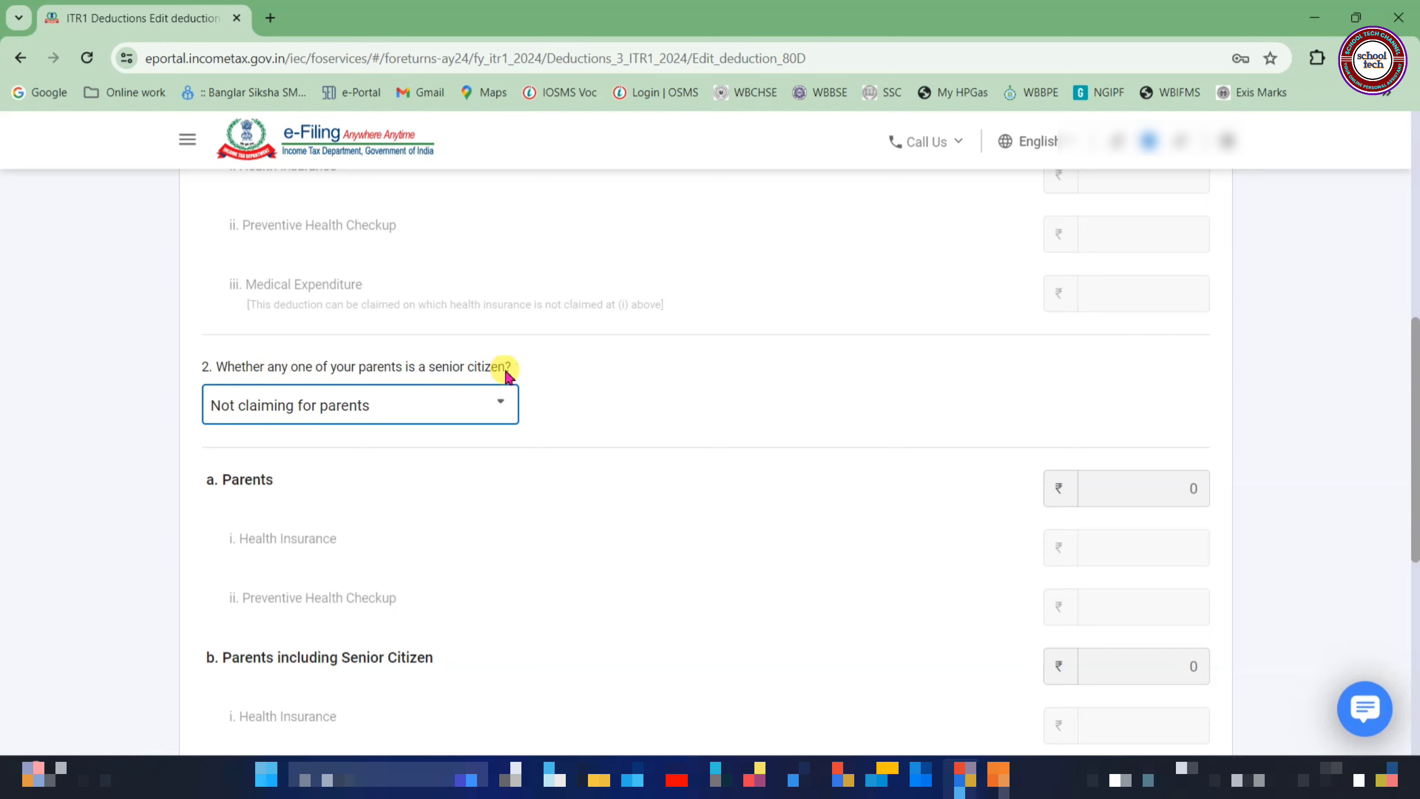
click(476, 407)
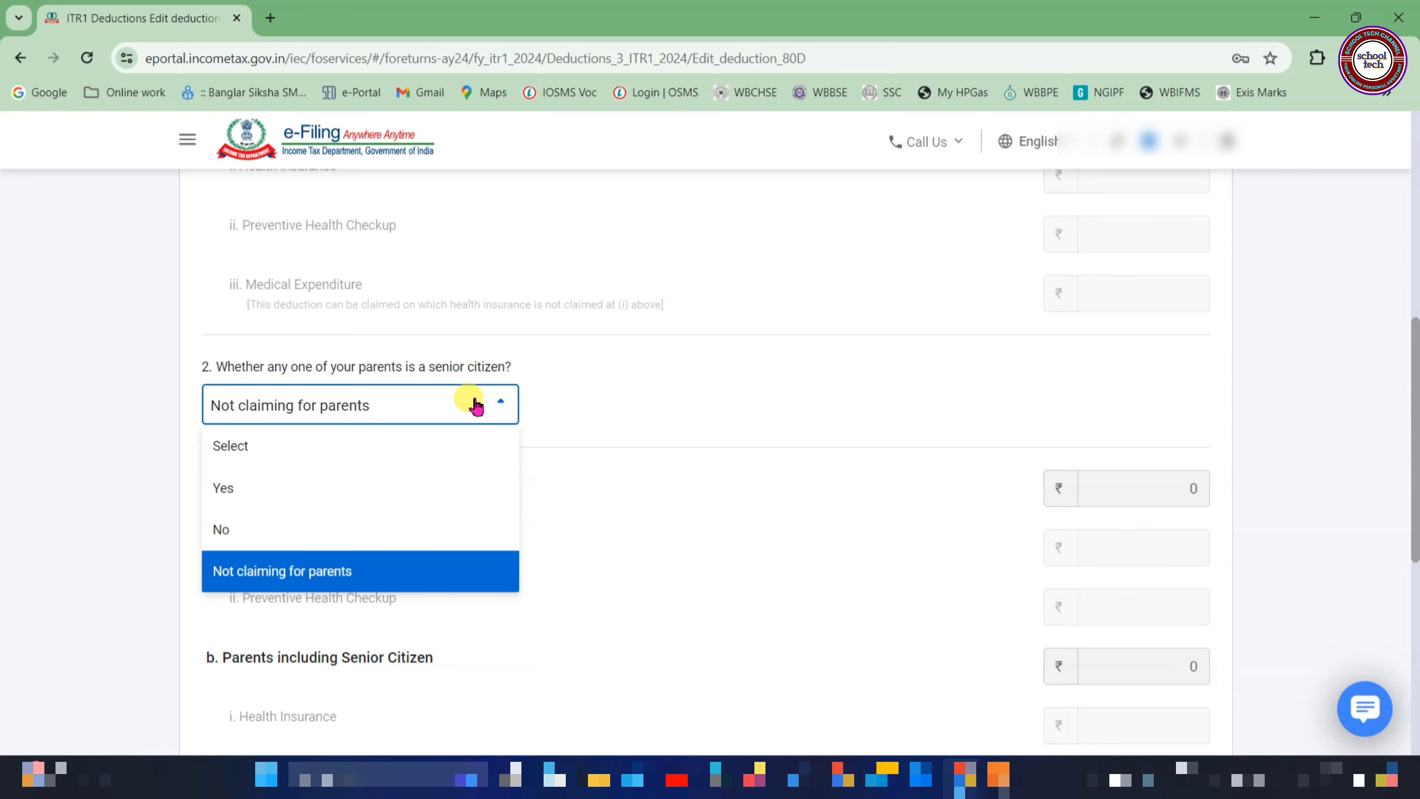
click(491, 488)
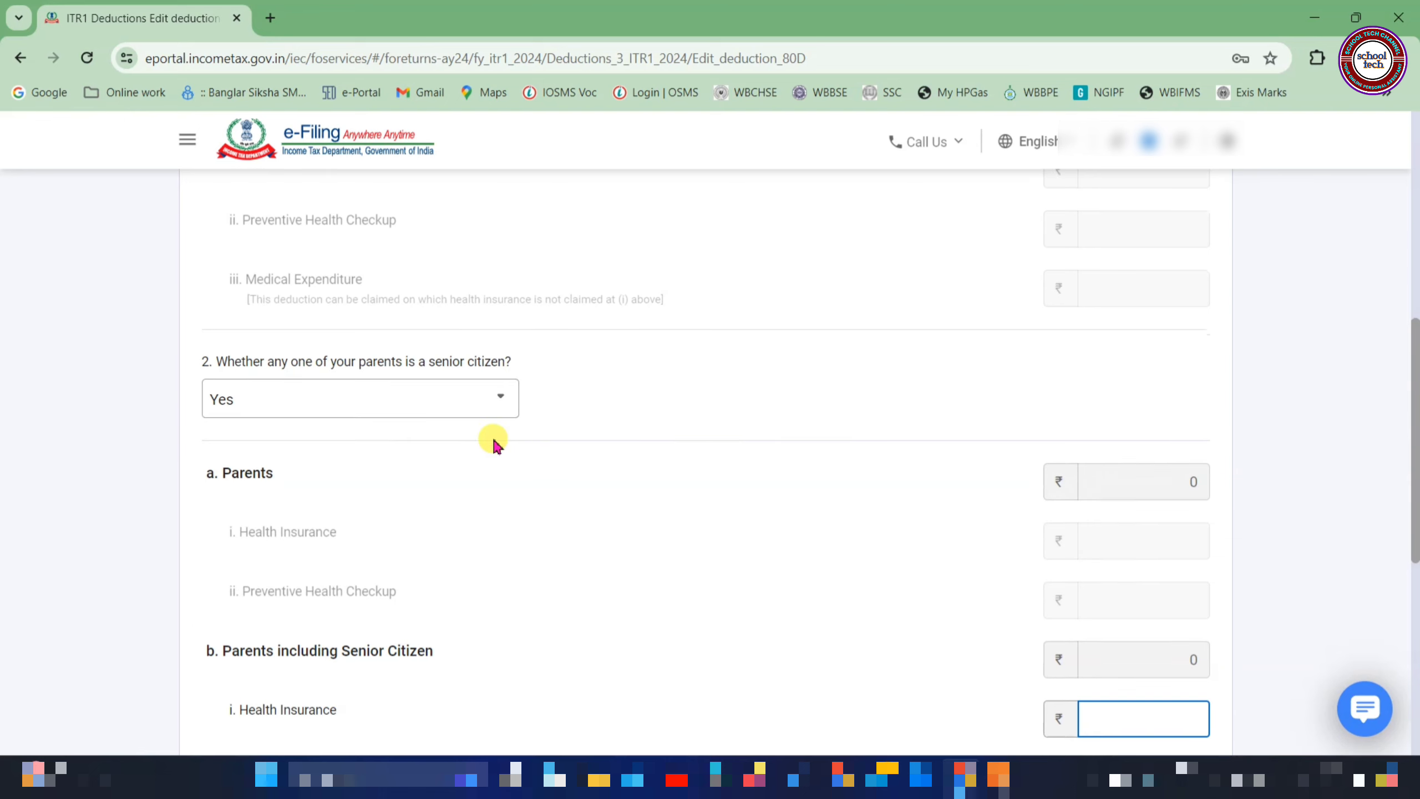
scroll(492, 443, down, 5)
click(1178, 729)
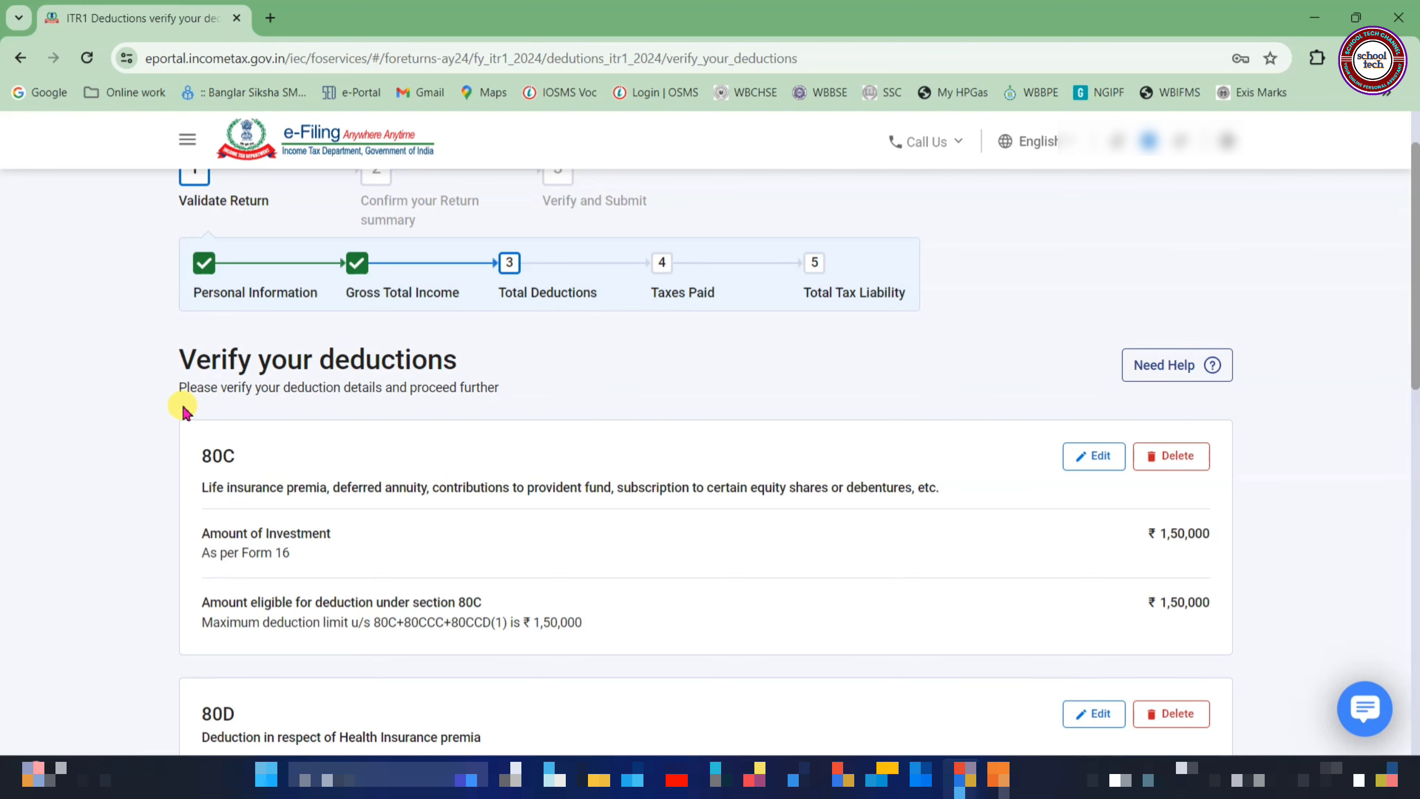
- Add an 80TTA deduction of ₹9,307 for interest on saving bank accounts
scroll(240, 453, down, 5)
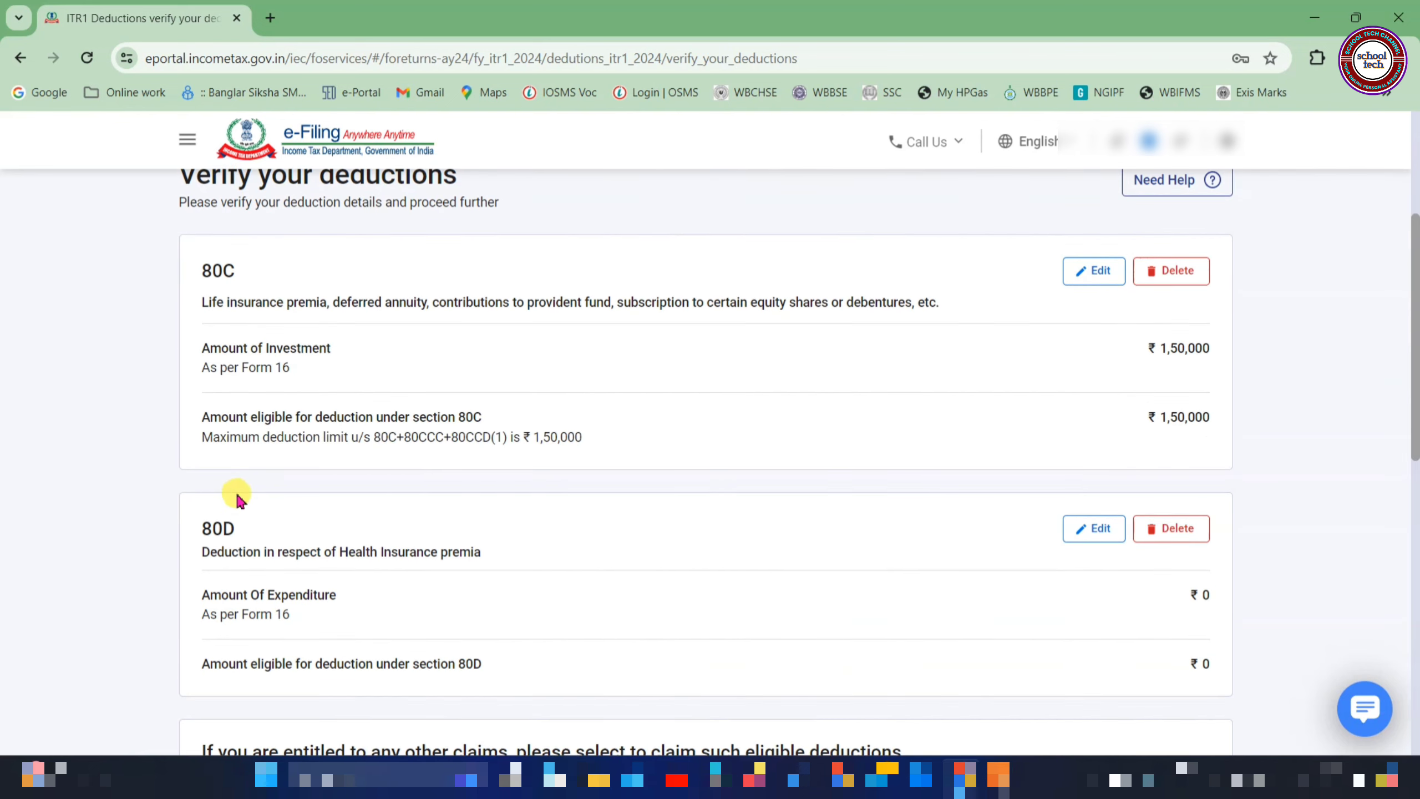
scroll(536, 374, down, 4)
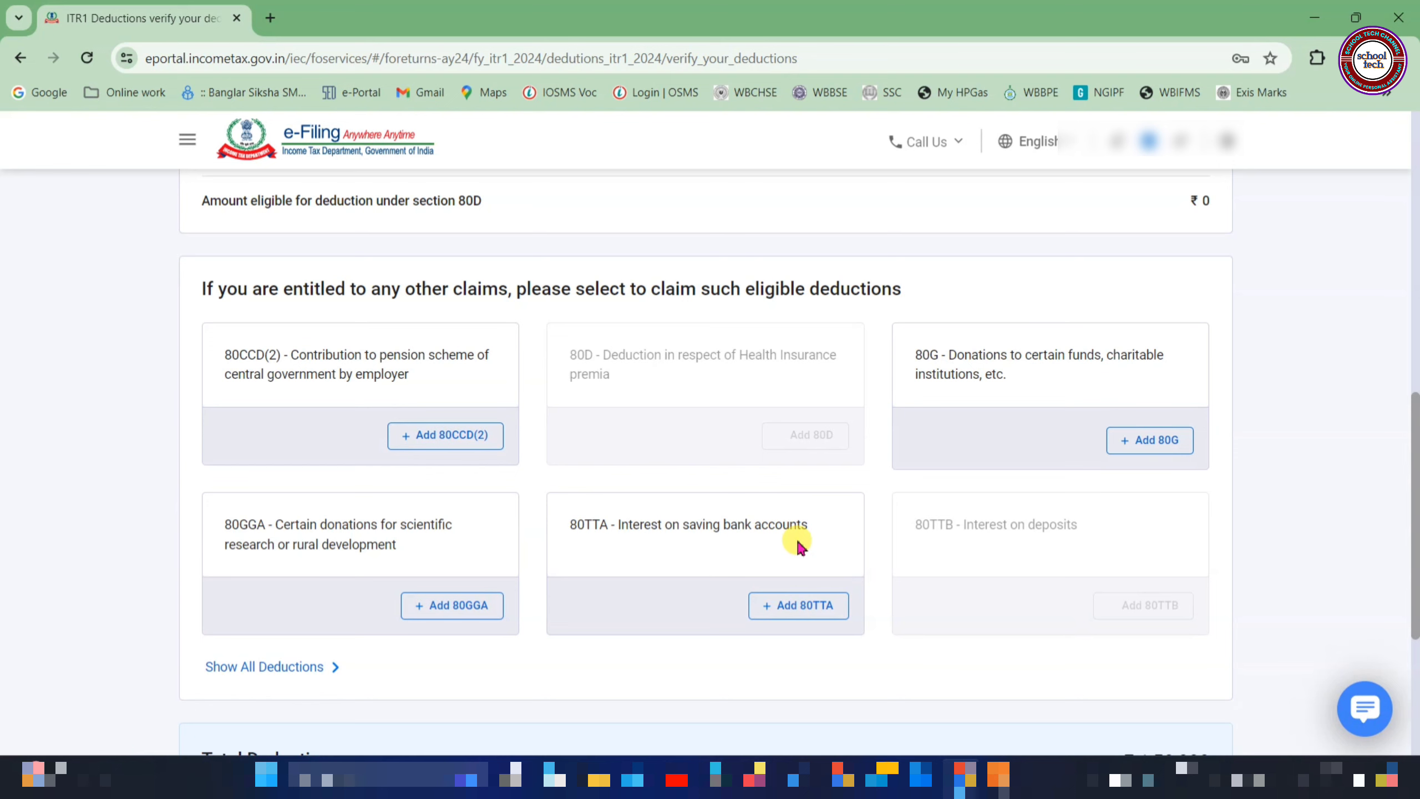
click(803, 600)
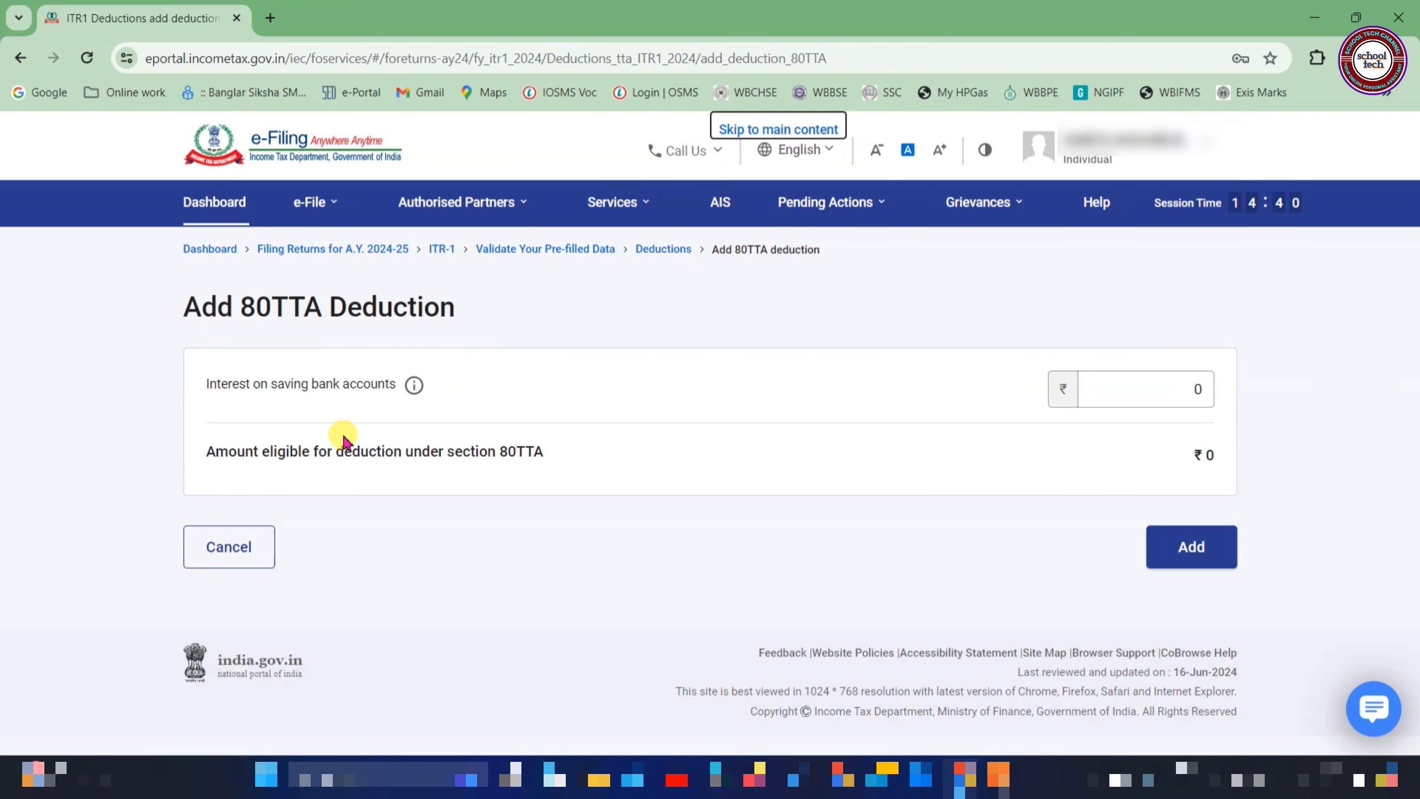
click(1160, 392)
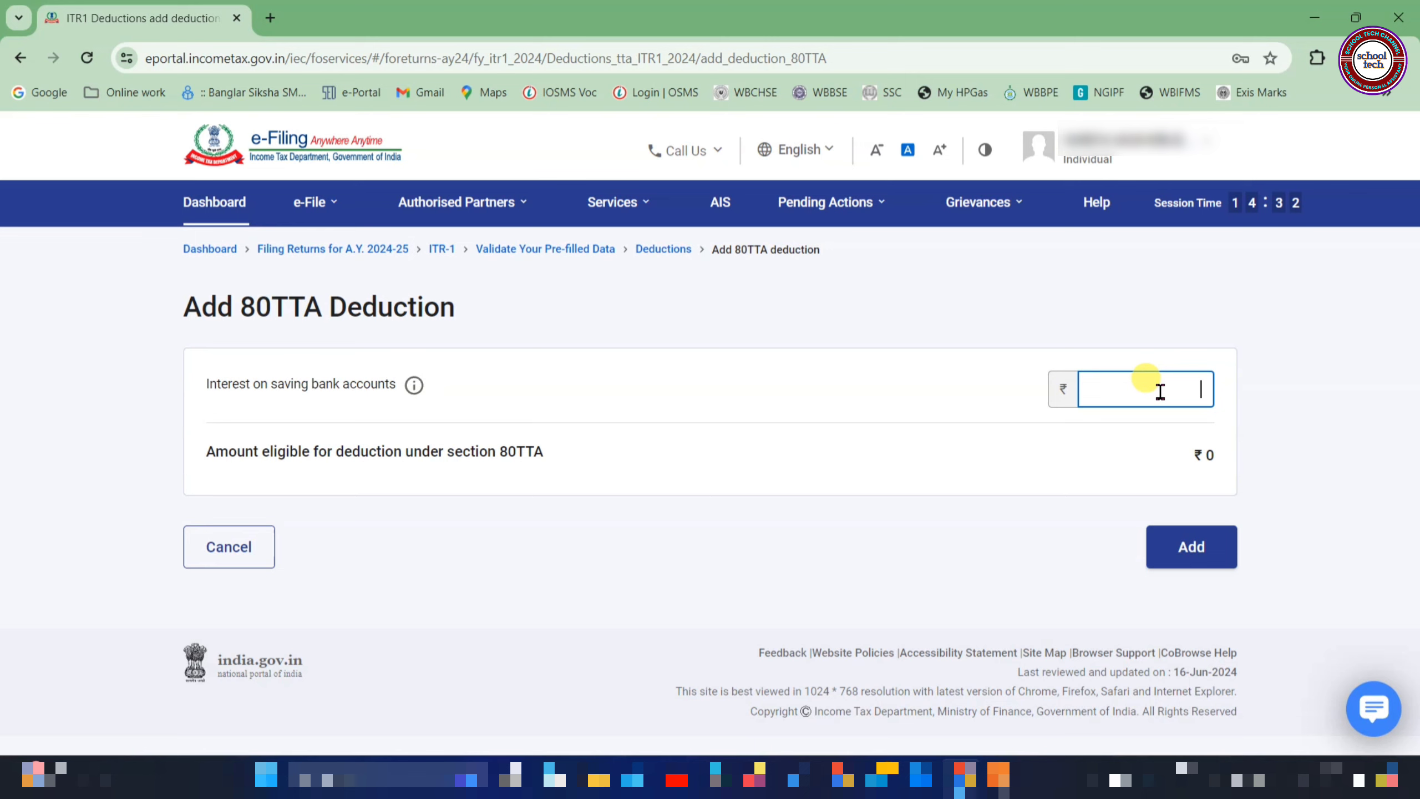
text(9307)
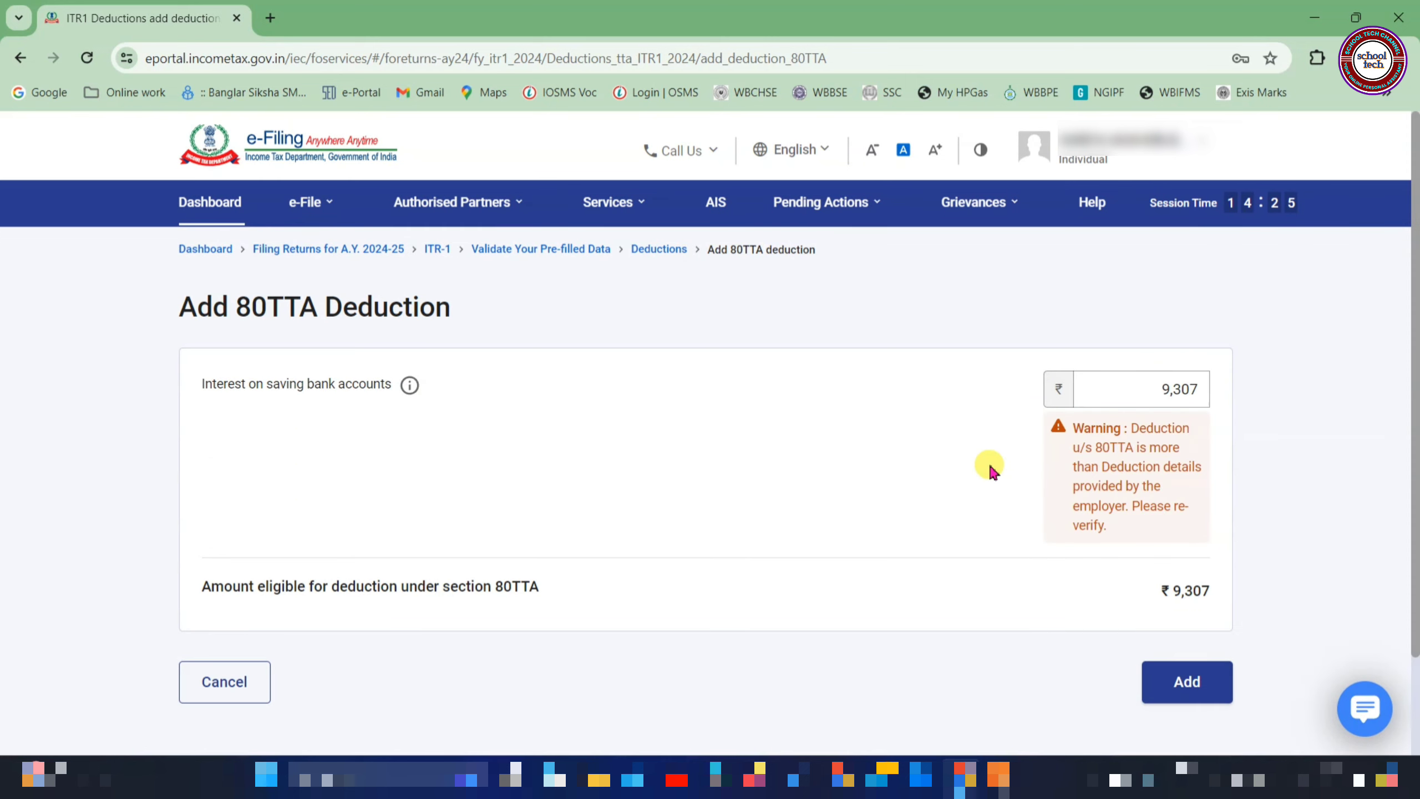
click(1179, 682)
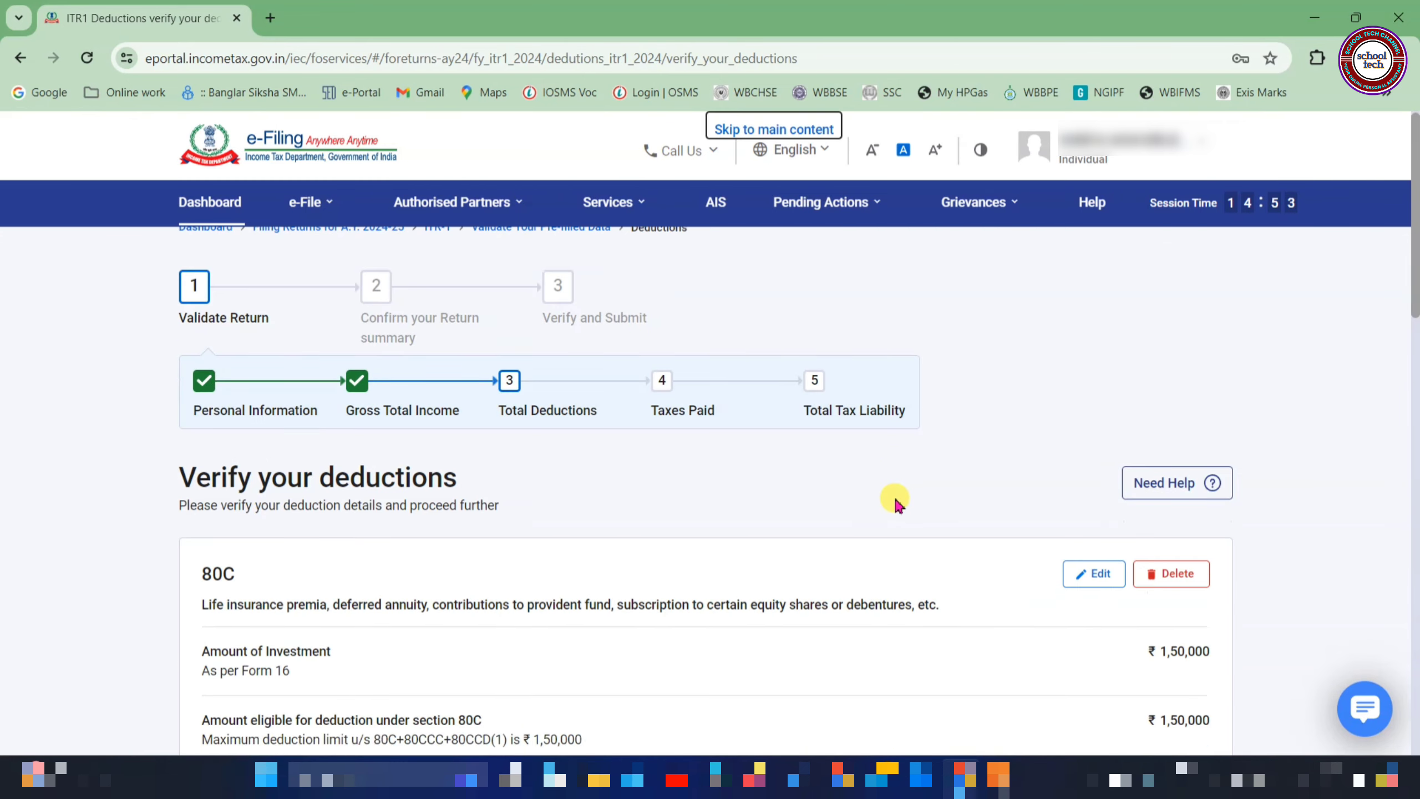
- Confirm the Total Deductions section and open the Tax Paid section from the return summary
scroll(895, 495, down, 15)
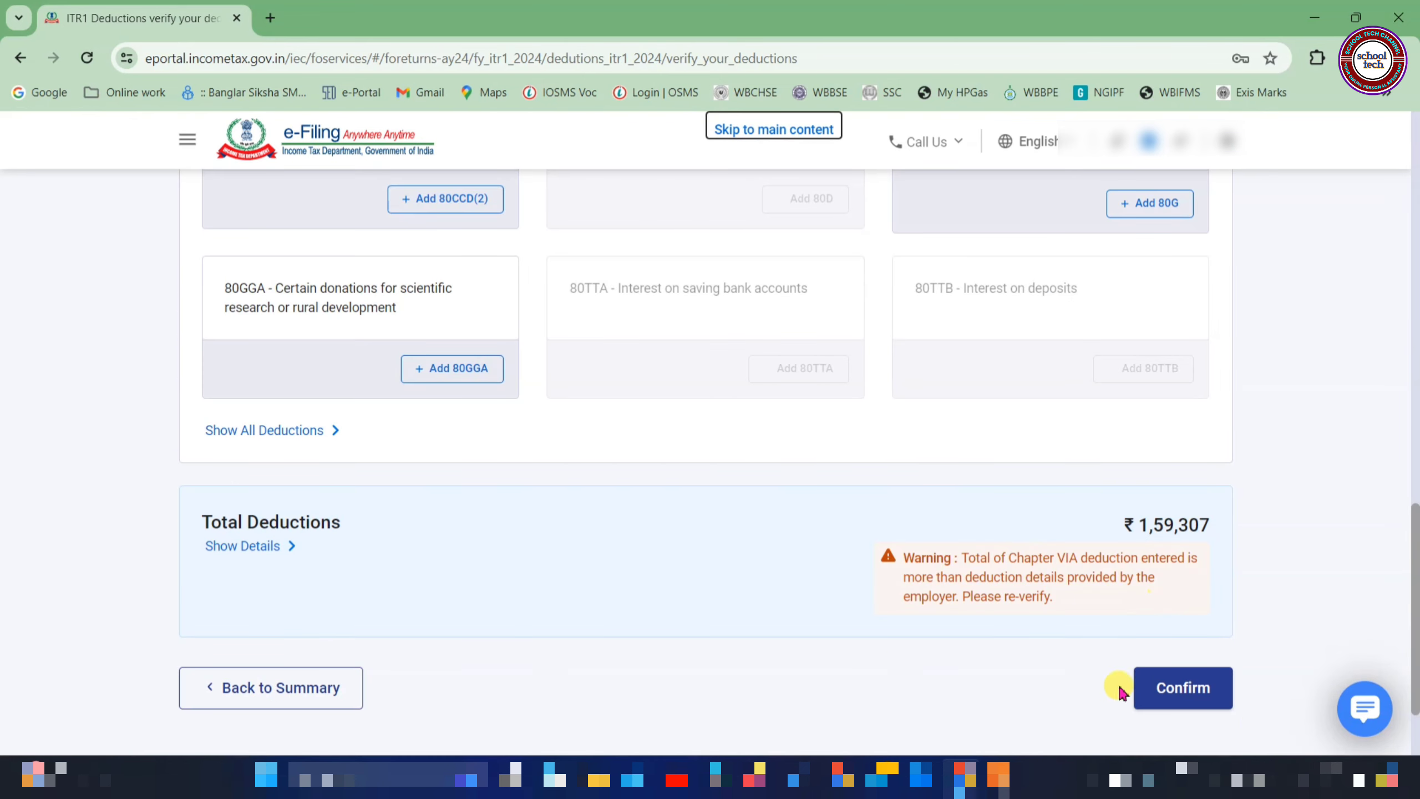
click(1196, 686)
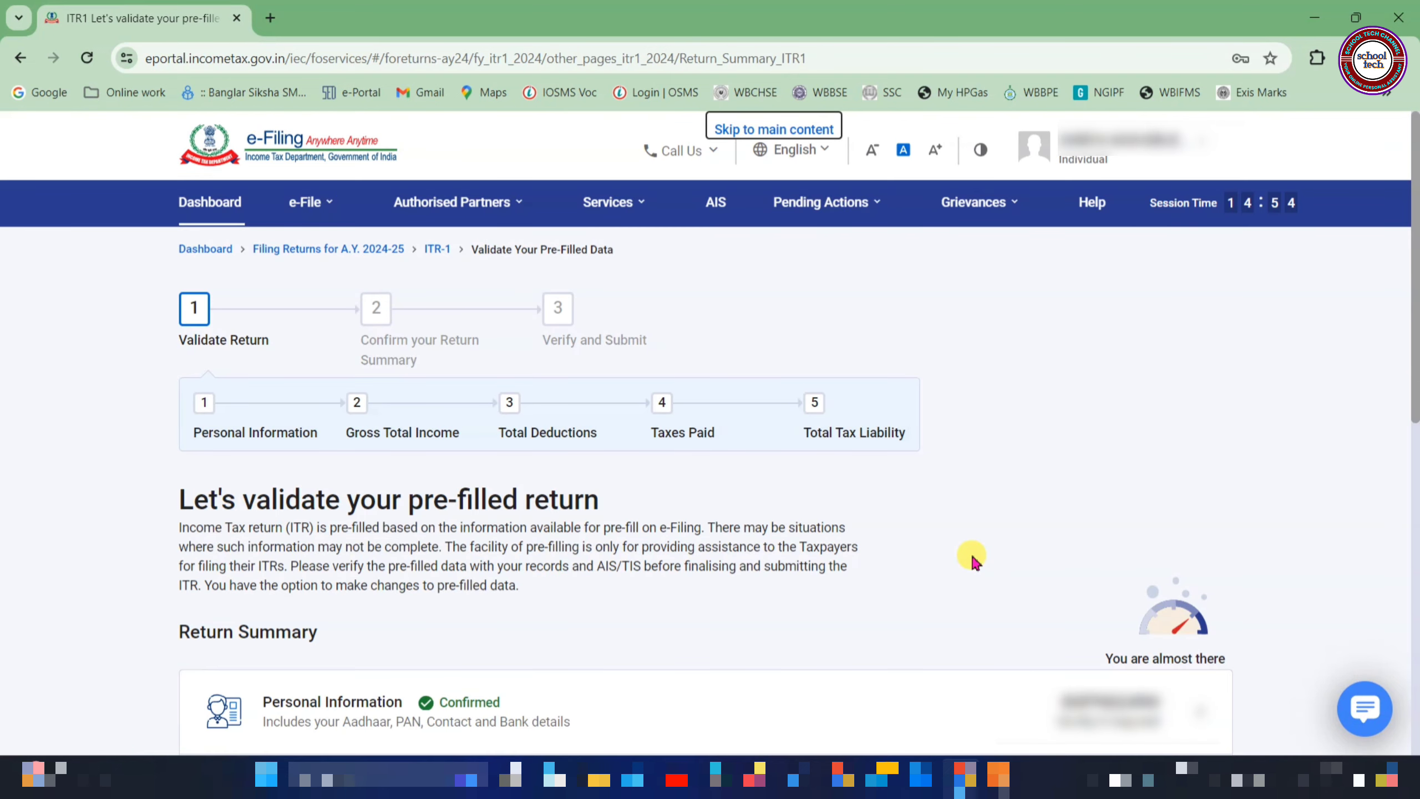
scroll(972, 559, down, 6)
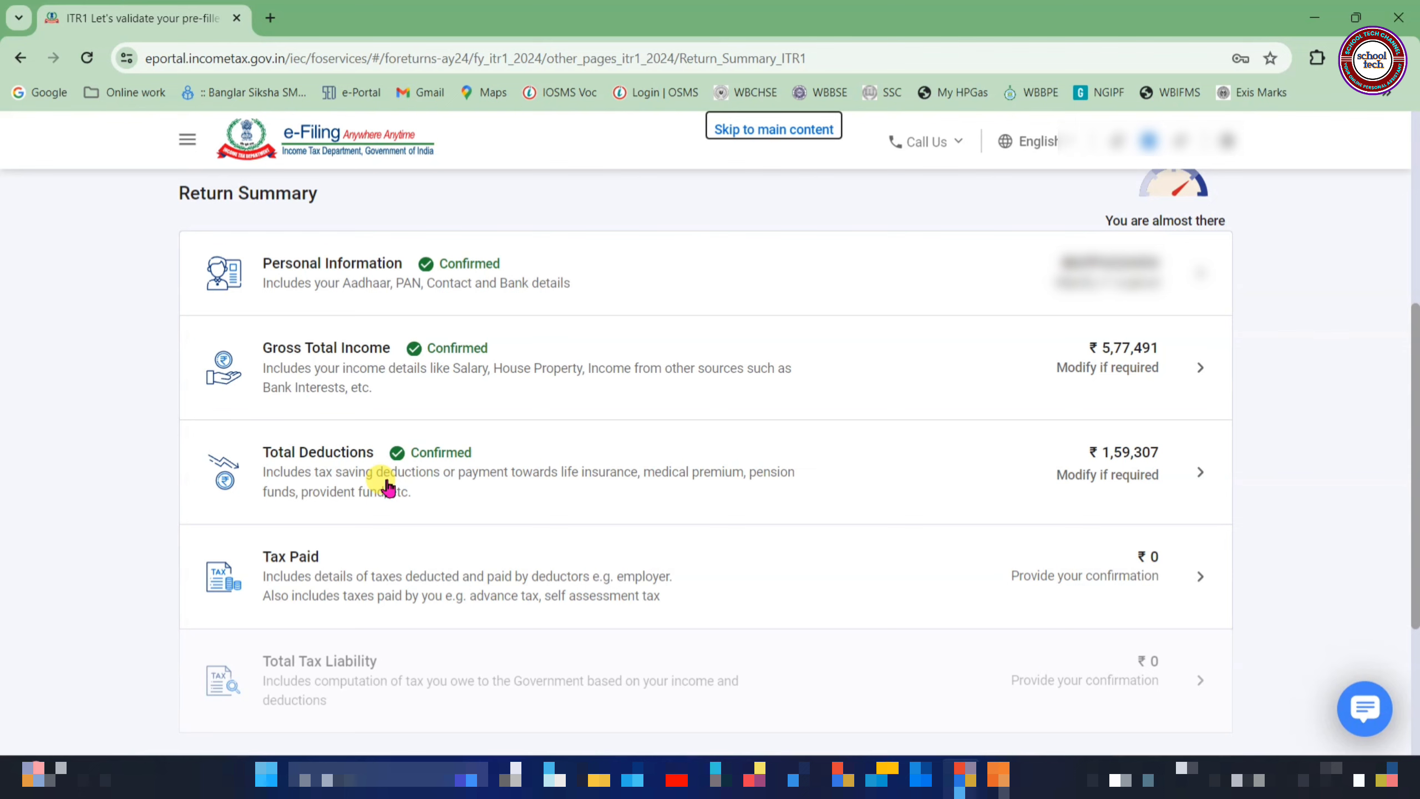
click(335, 582)
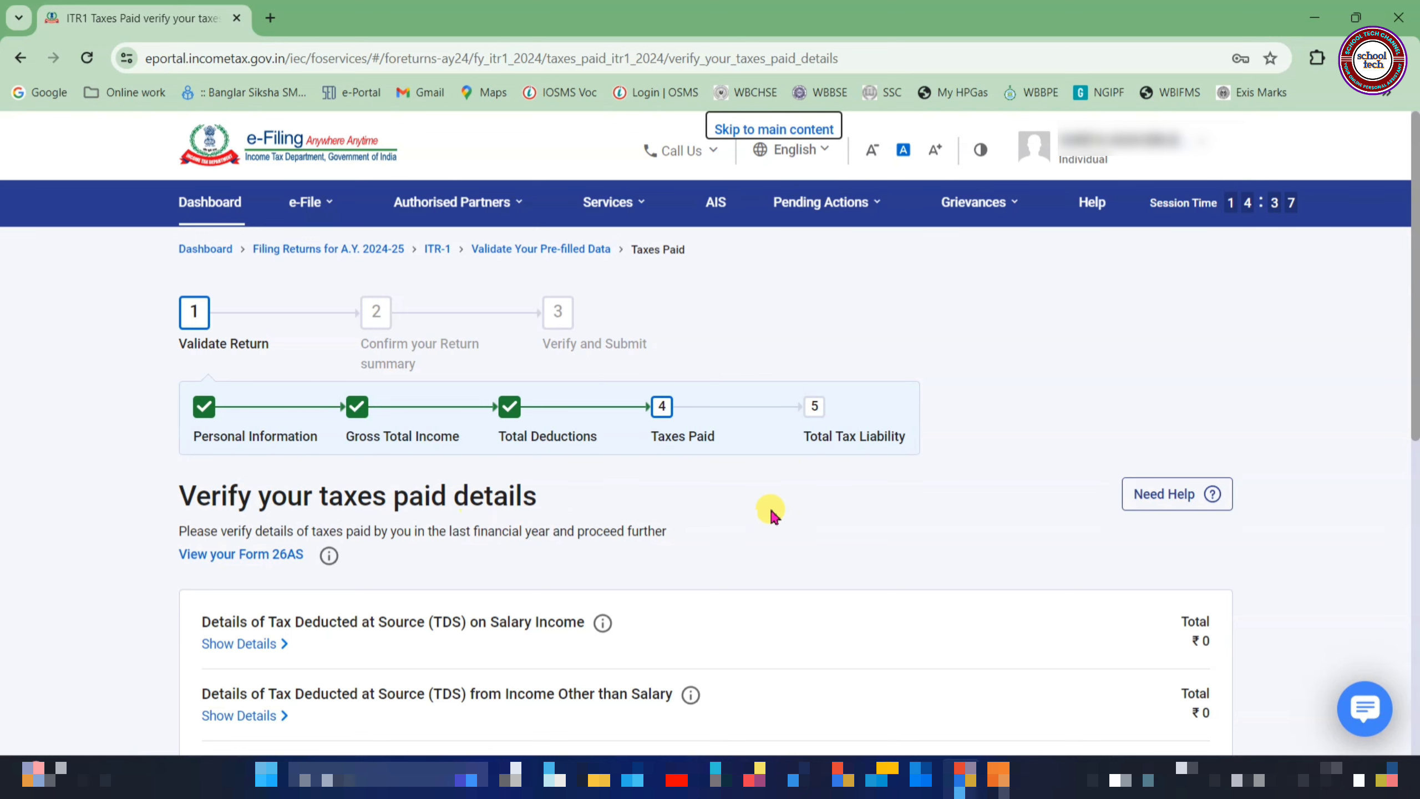
- Review the taxes paid details and expand the details of TDS on Salary Income
scroll(774, 514, down, 1)
scroll(774, 514, down, 5)
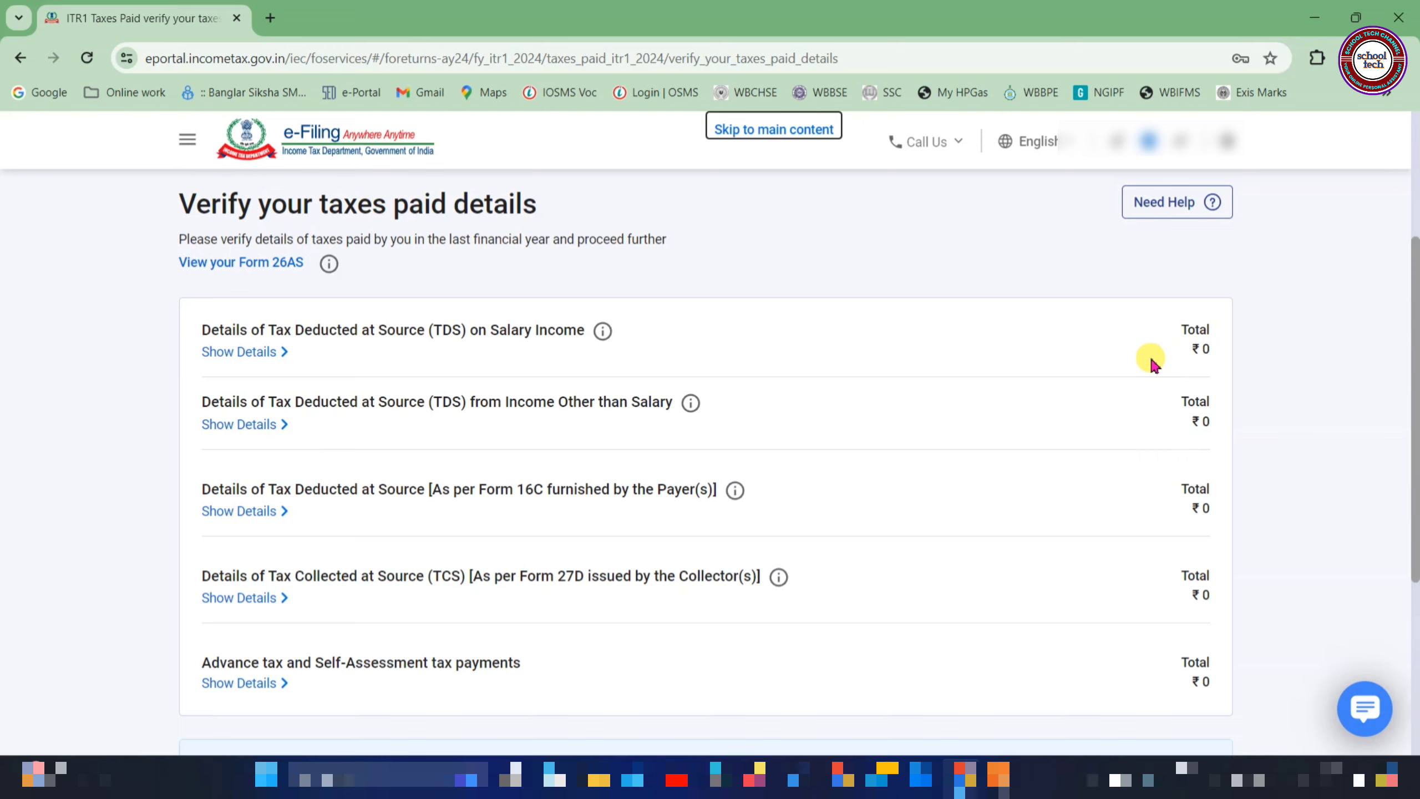
key(Tab)
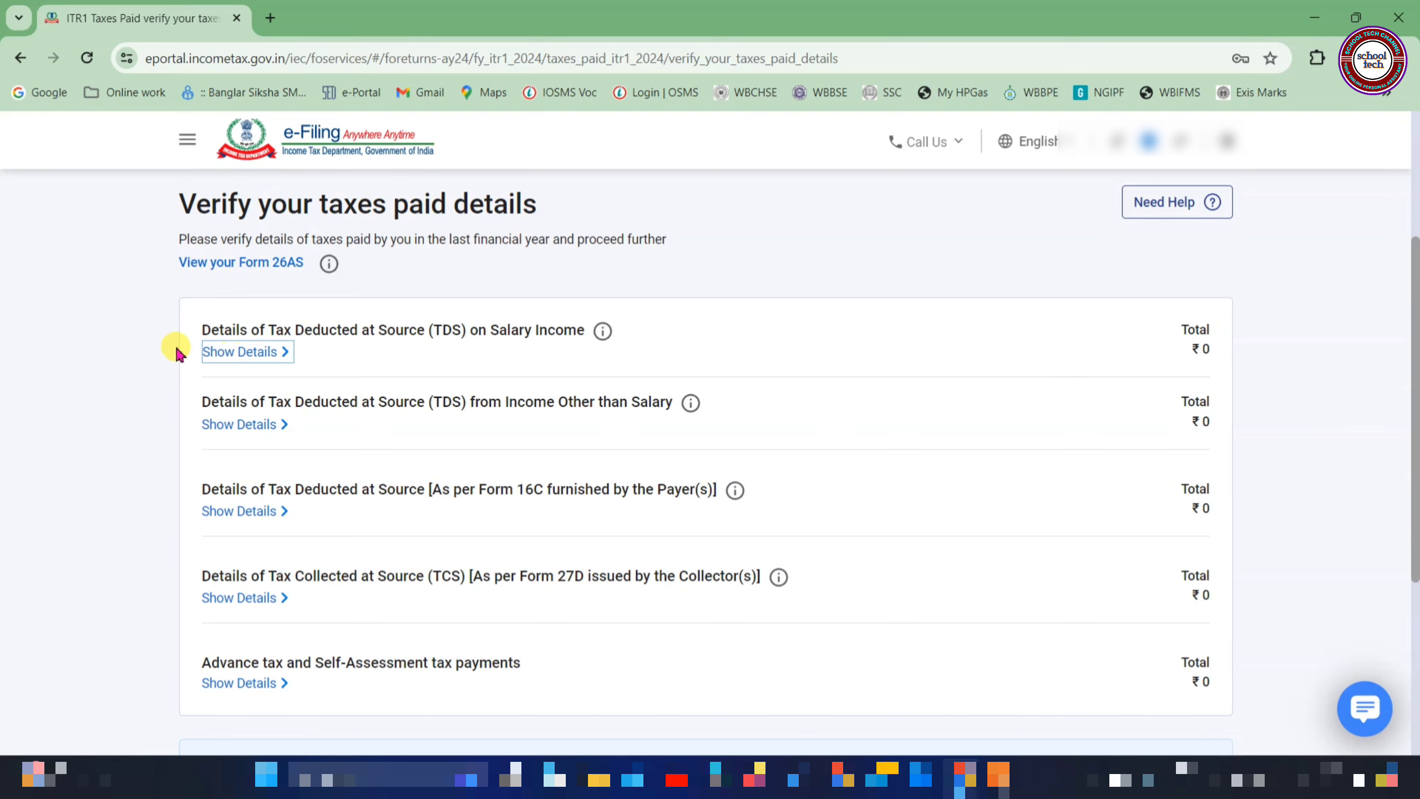
click(225, 352)
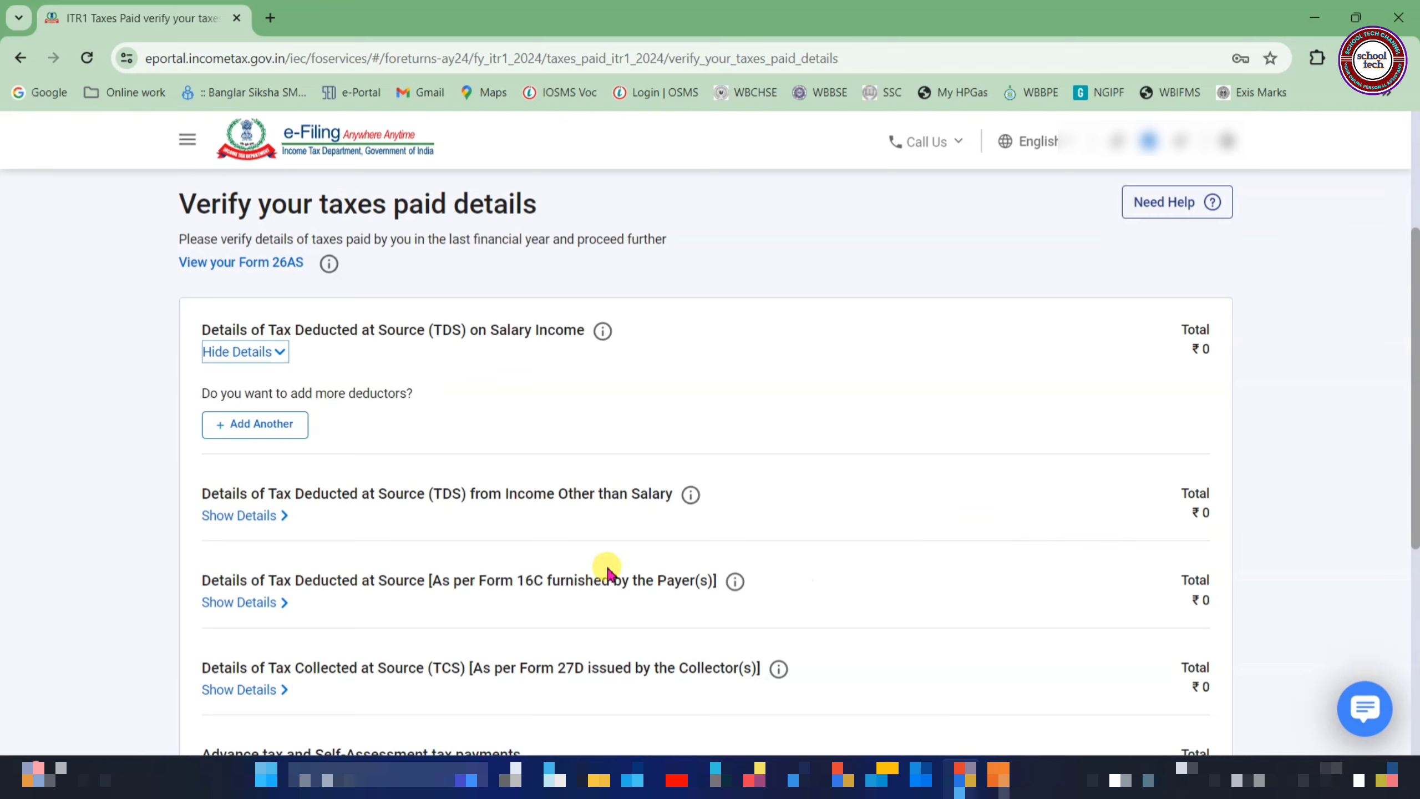
- Expand the details of TDS from Income Other than Salary and confirm the taxes paid section
click(237, 515)
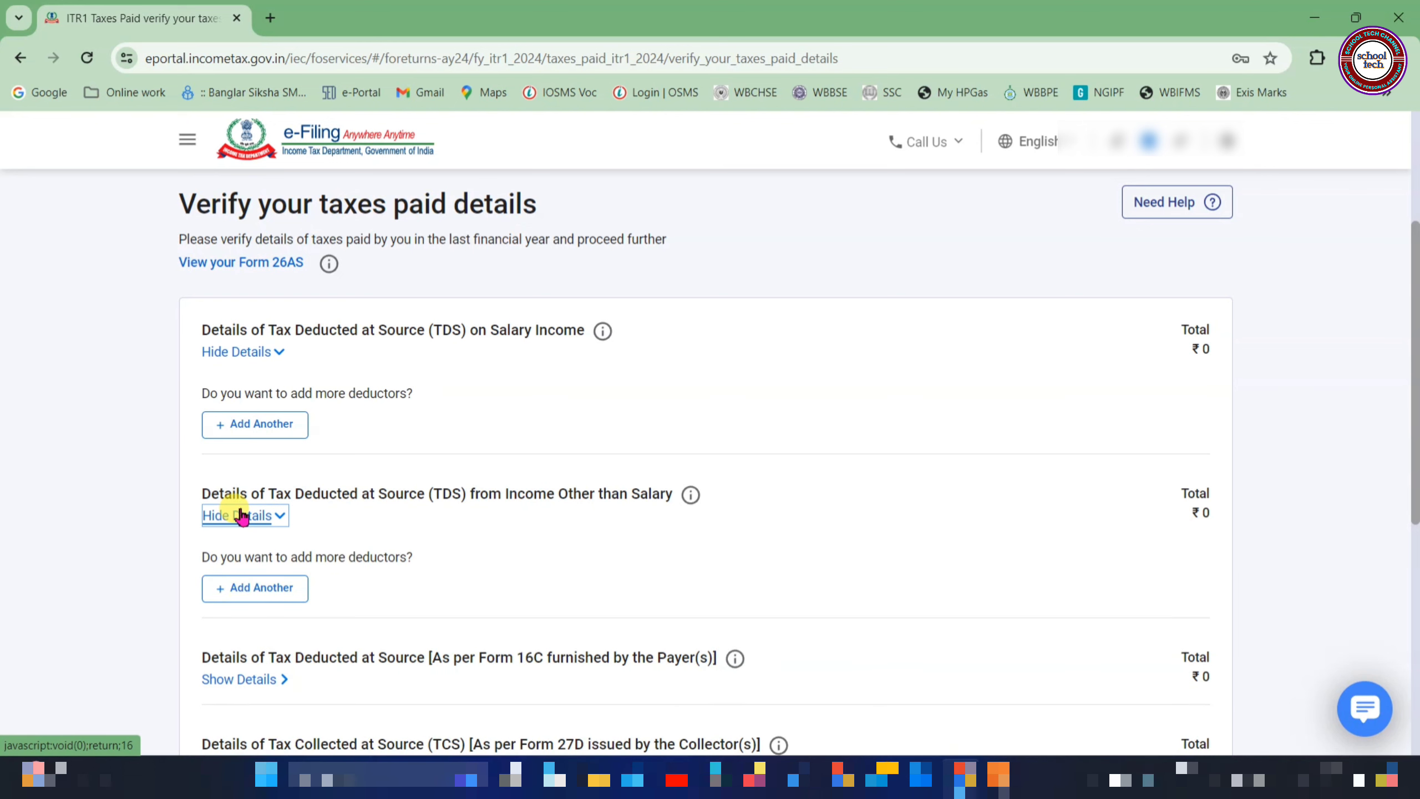
scroll(363, 518, down, 5)
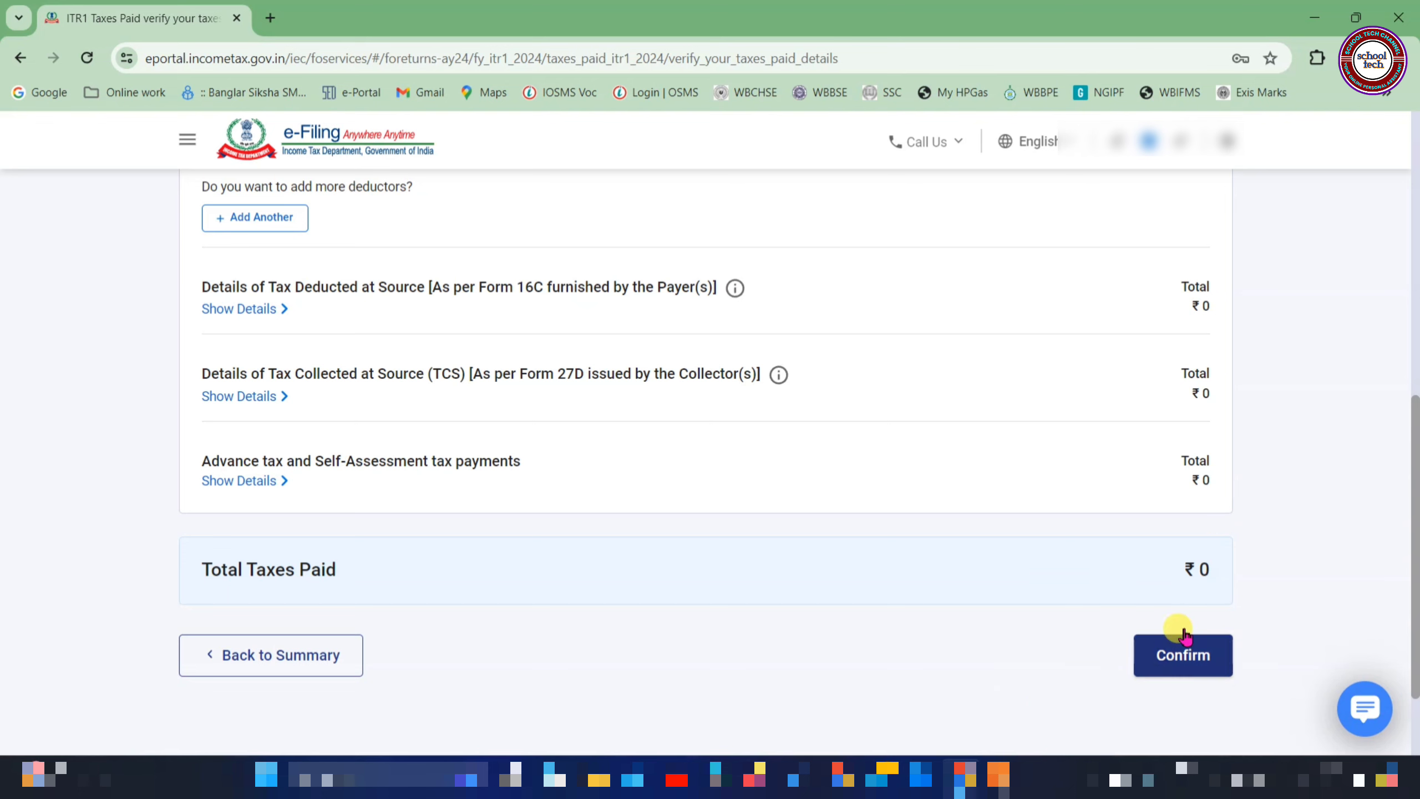
click(1178, 658)
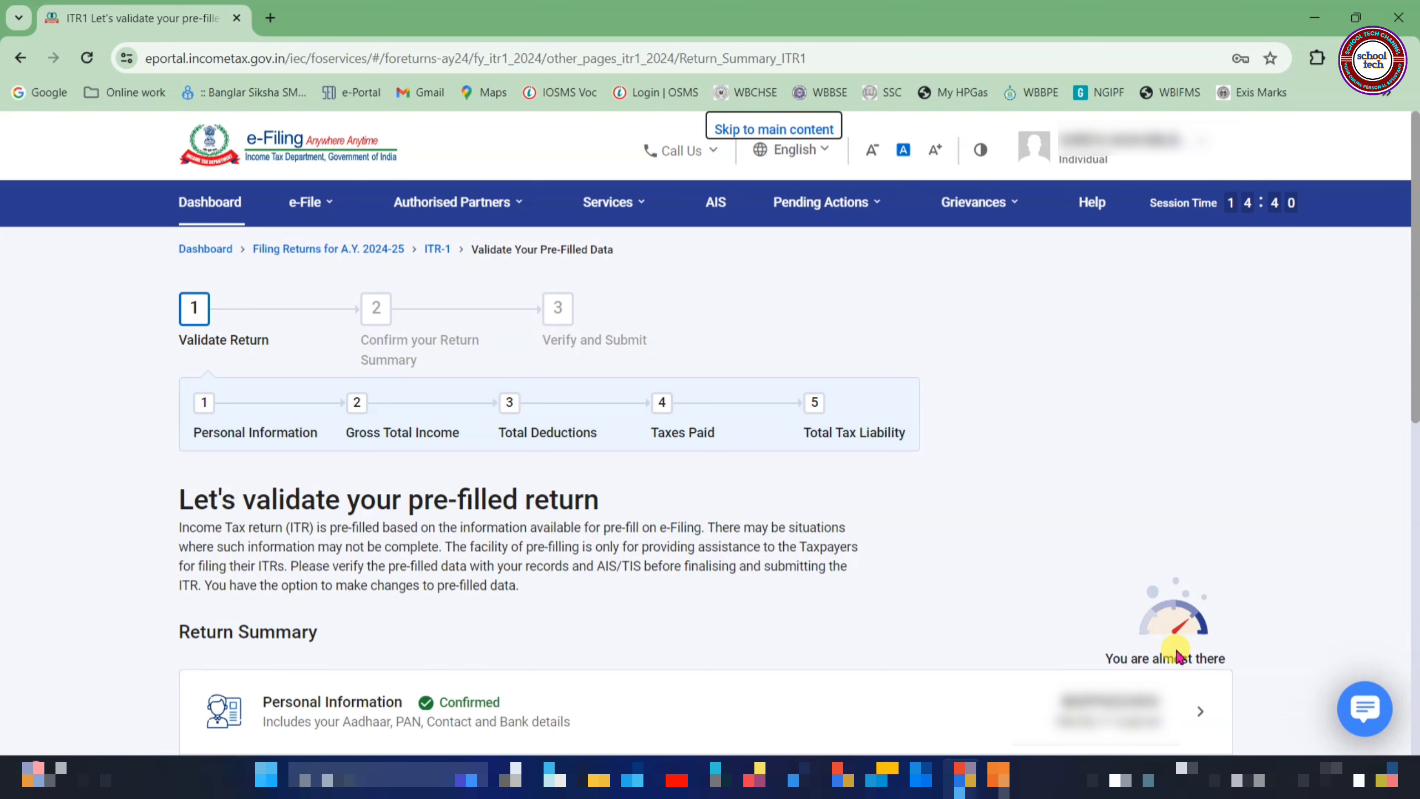
- Open the Total Tax Liability section from the return summary, review the income and tax computation, and confirm it
scroll(1177, 655, down, 7)
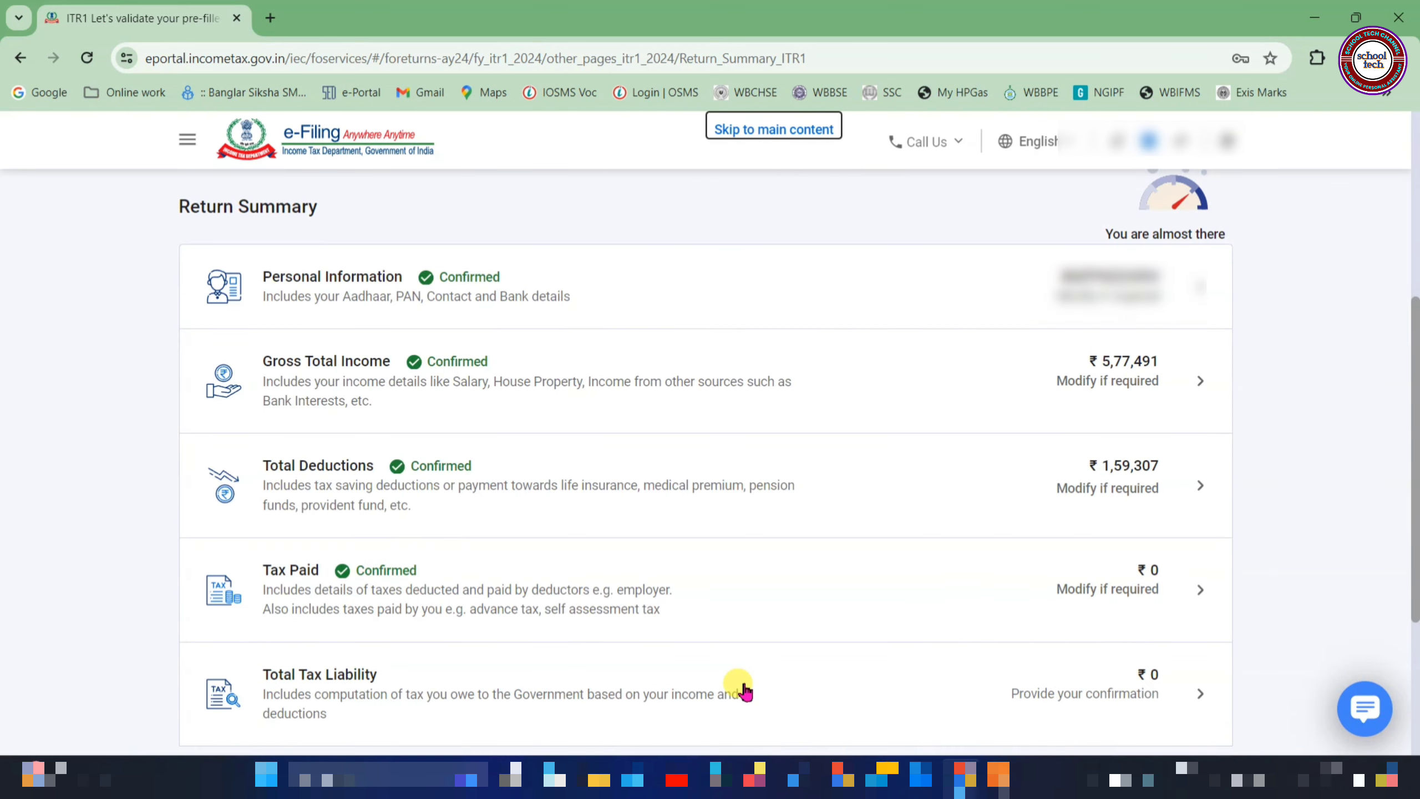
click(296, 695)
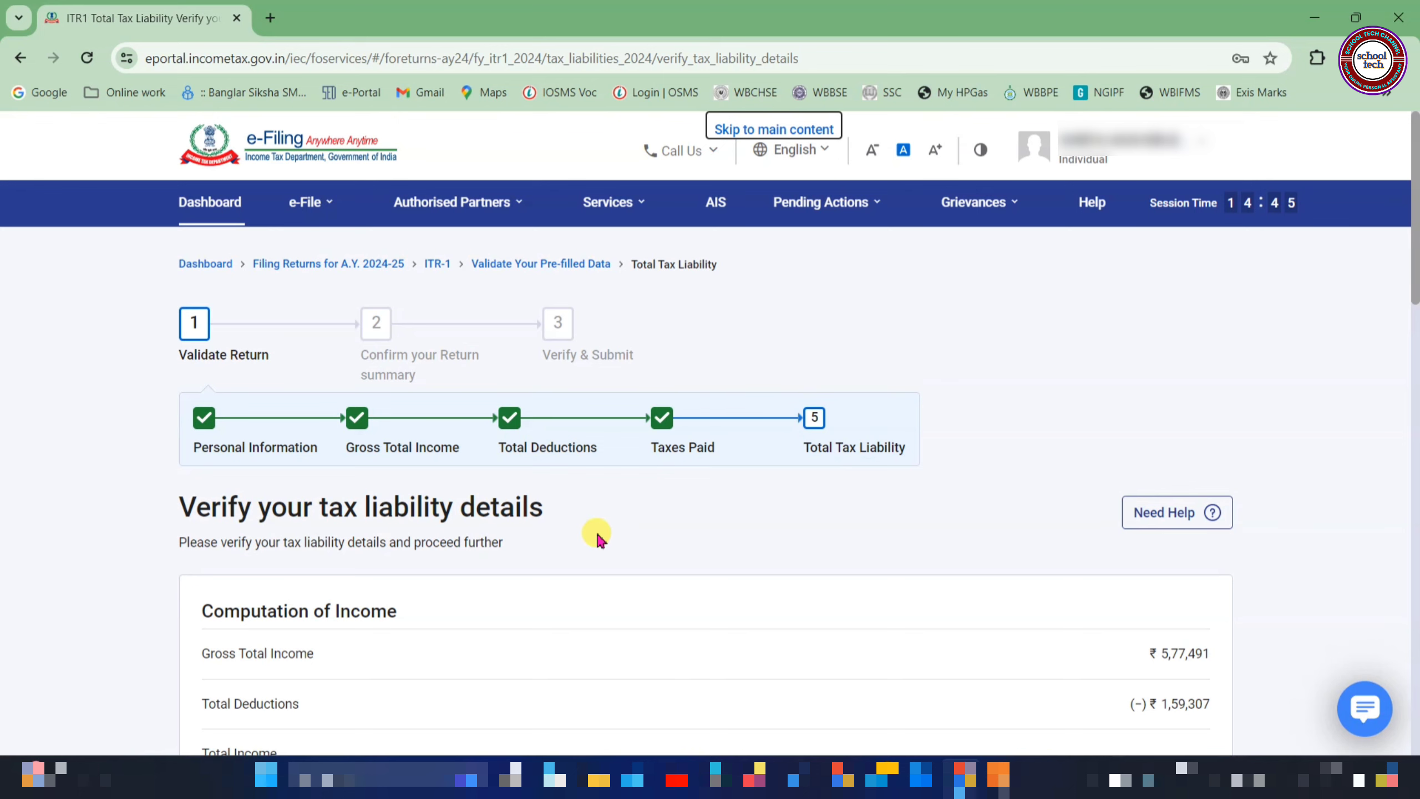
scroll(597, 537, down, 5)
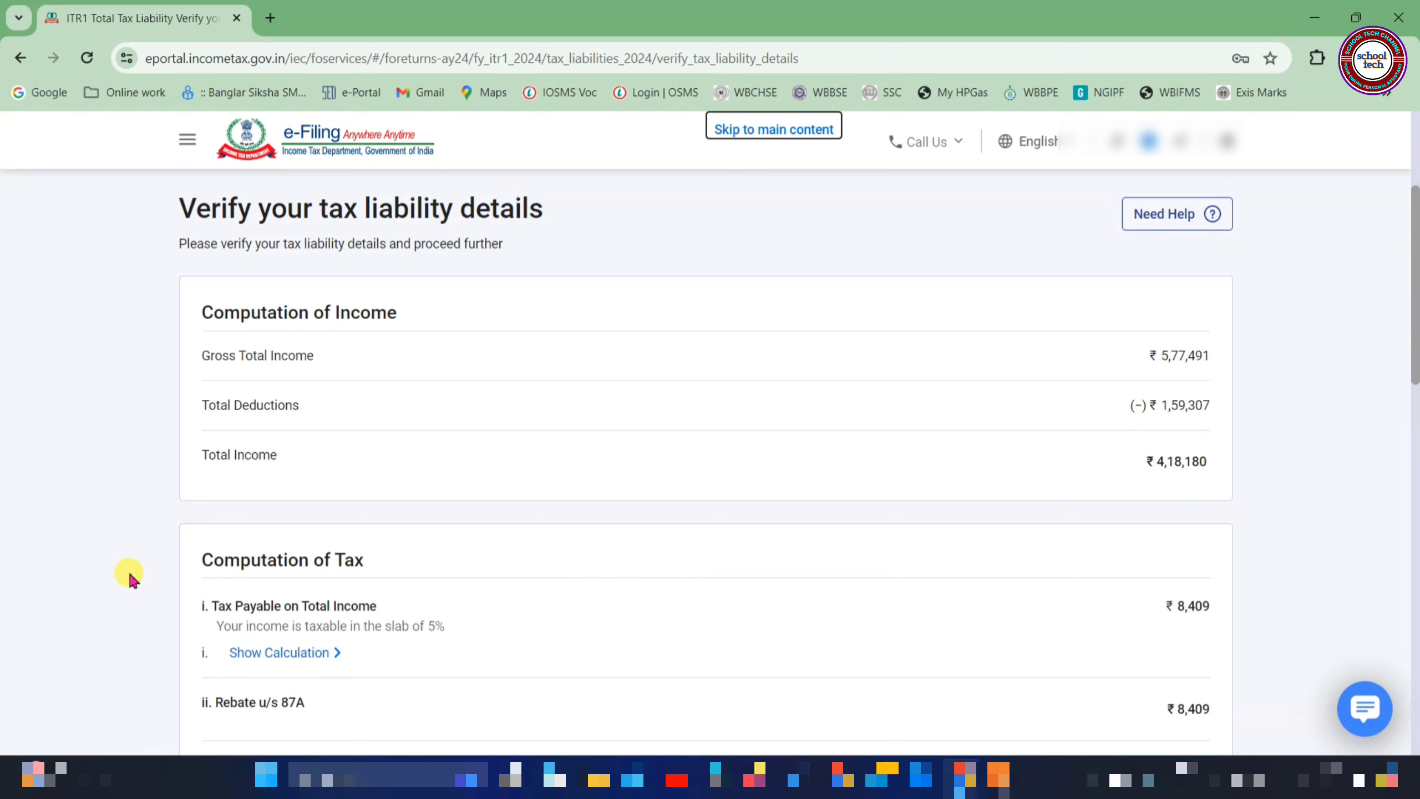
scroll(384, 315, down, 5)
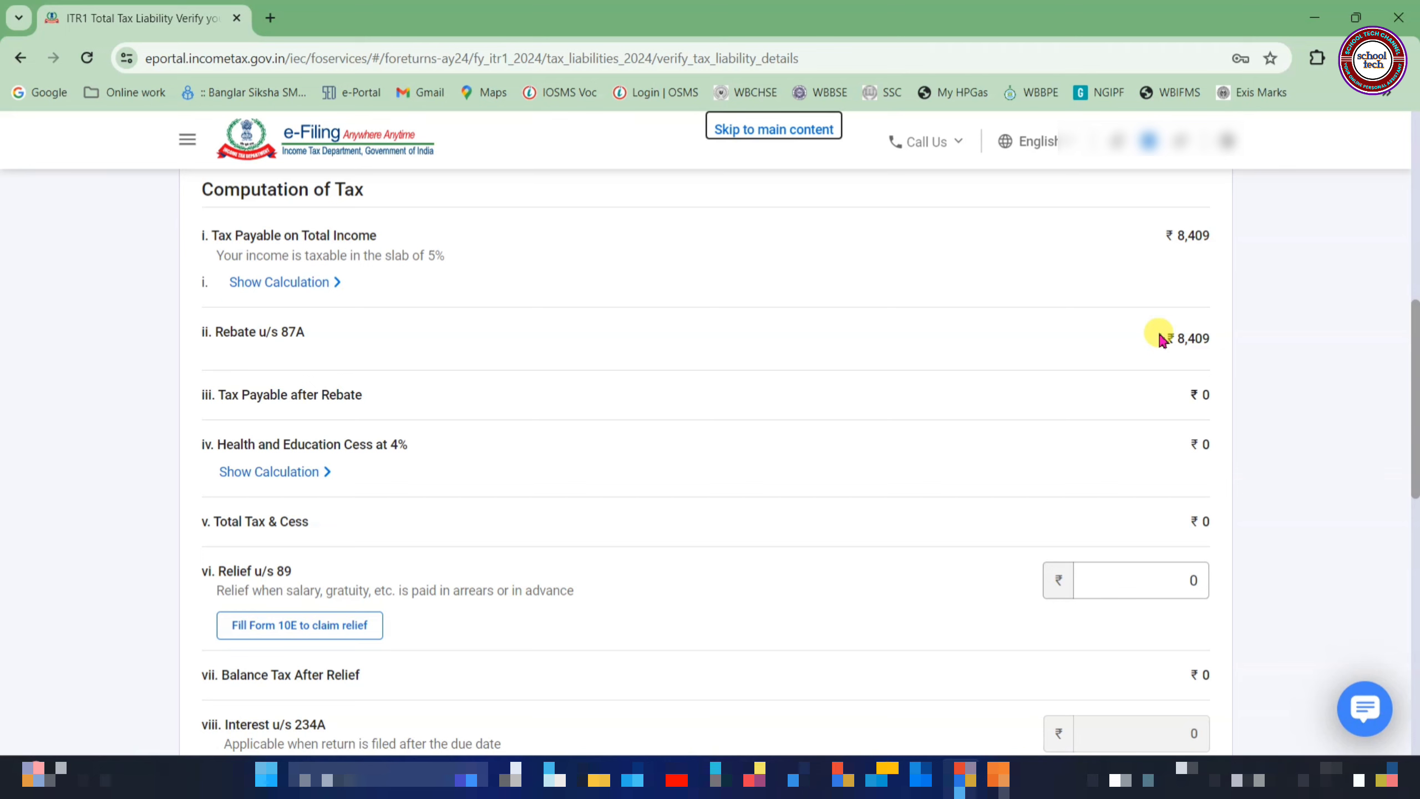
scroll(634, 555, down, 10)
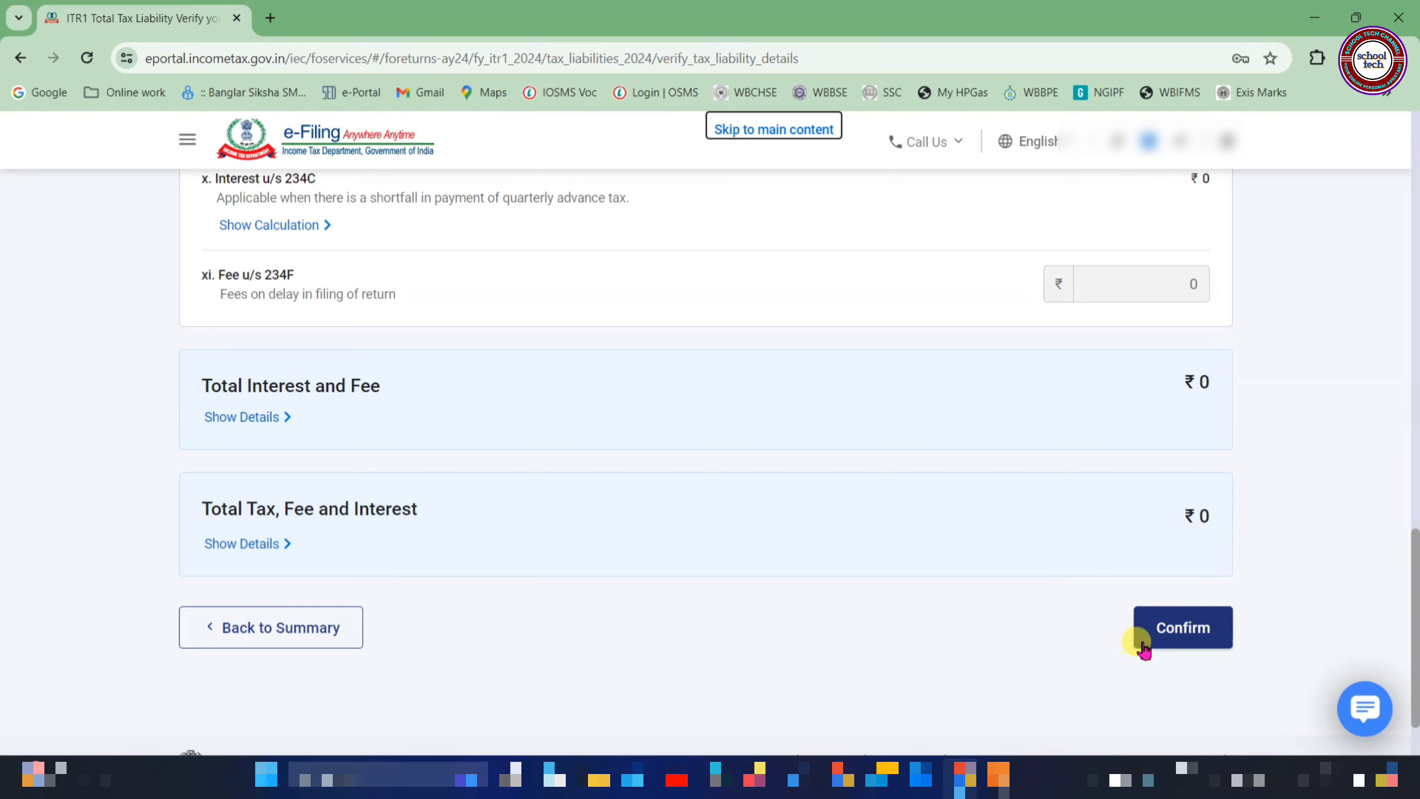
click(1185, 628)
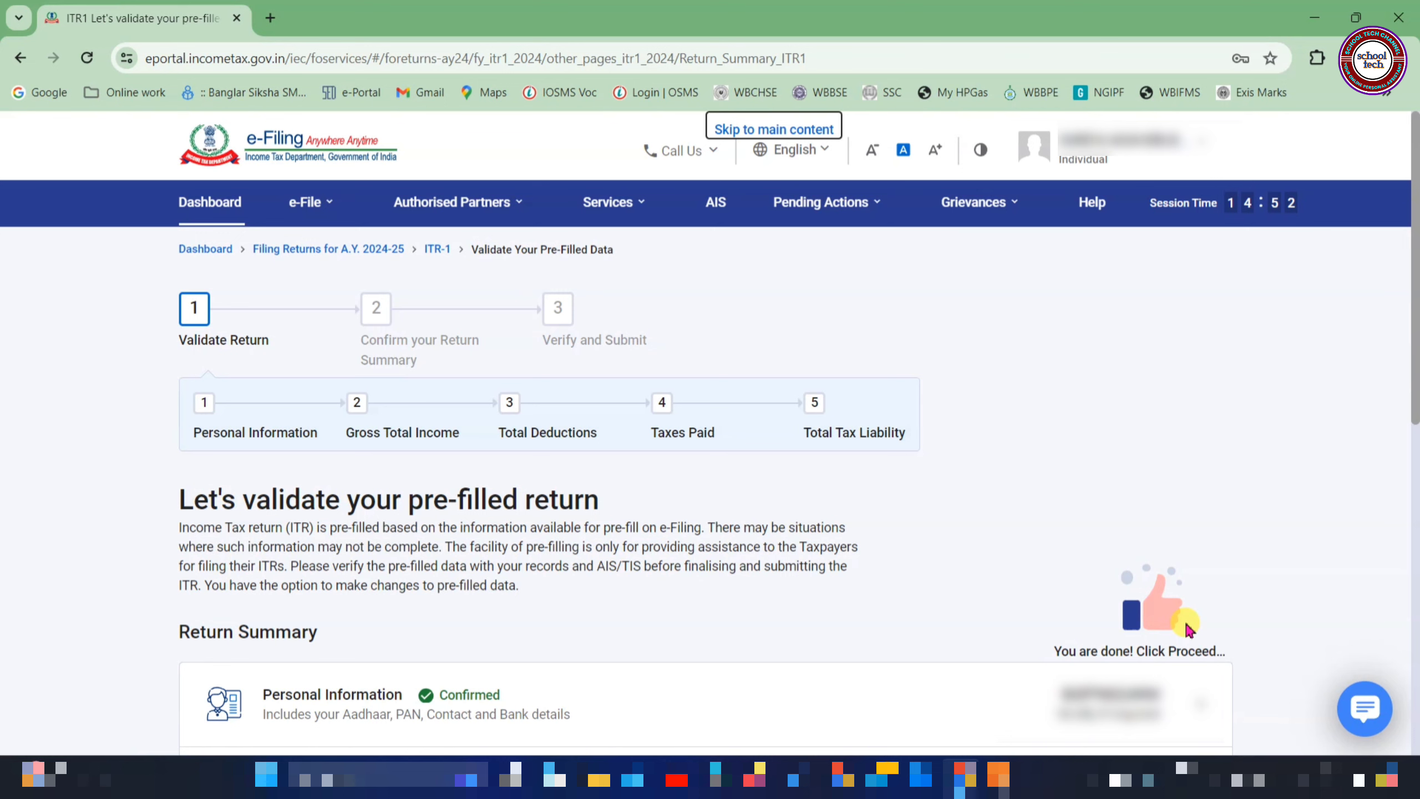
- Proceed from the validated return summary to the tax summary, review the amount payable, and continue to preview the return
scroll(1188, 629, down, 10)
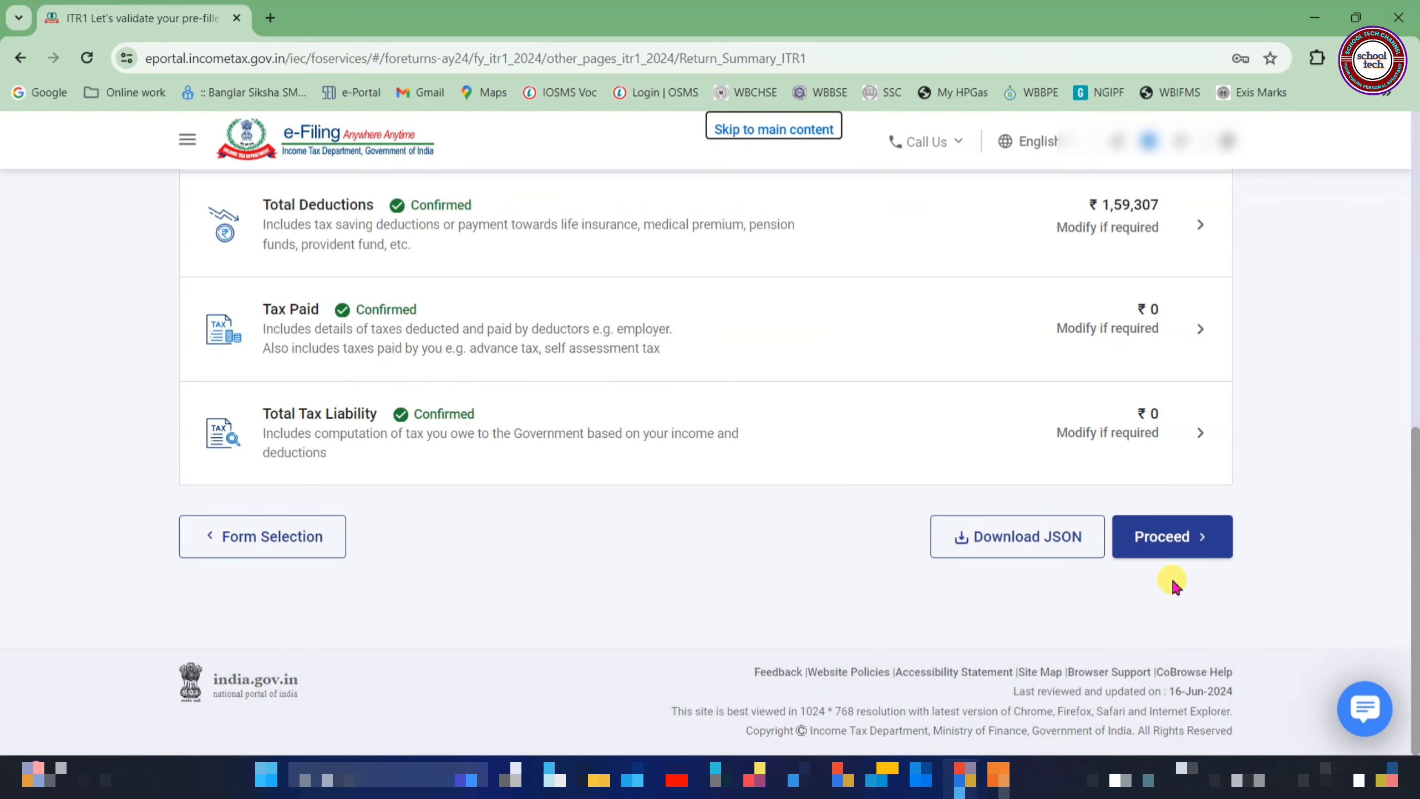
click(1190, 540)
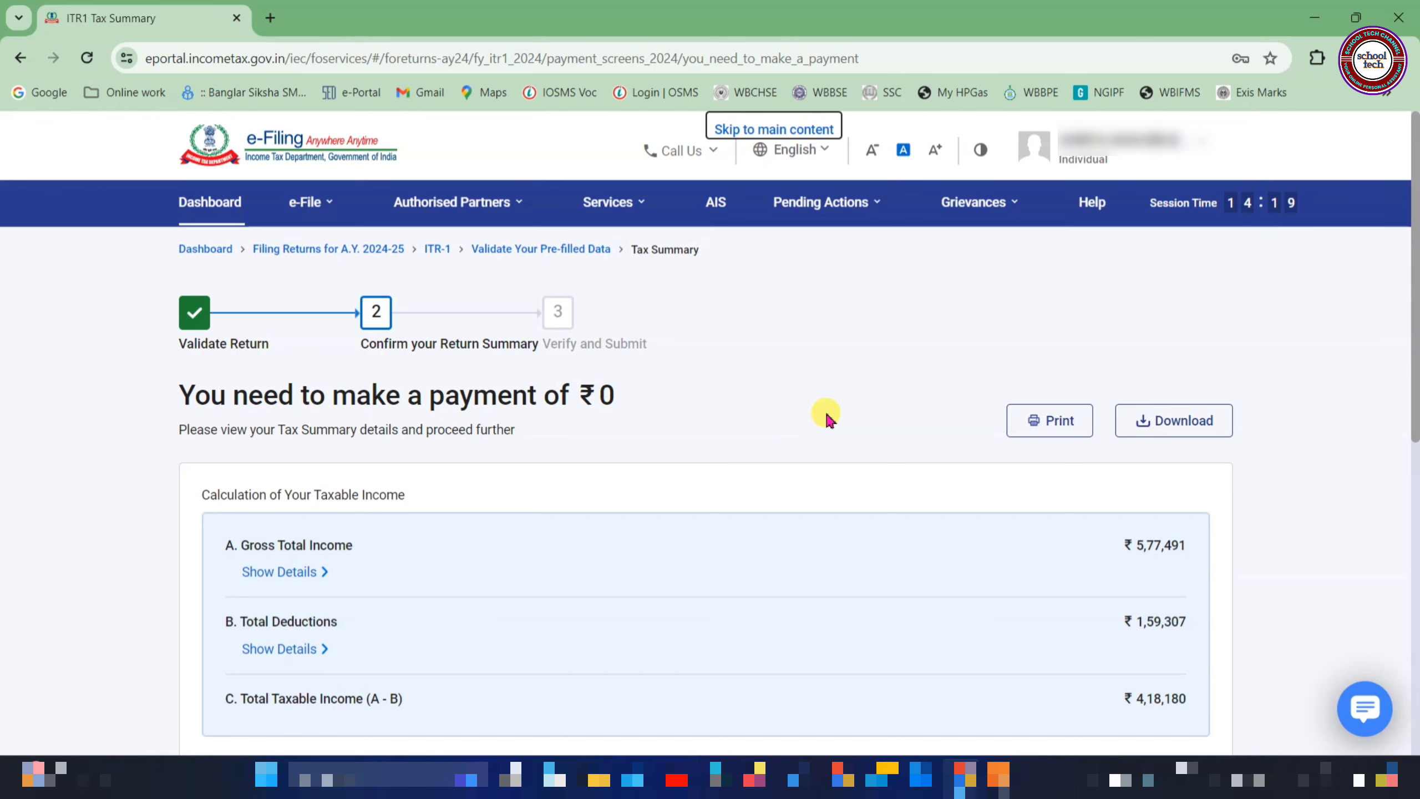
scroll(826, 413, down, 10)
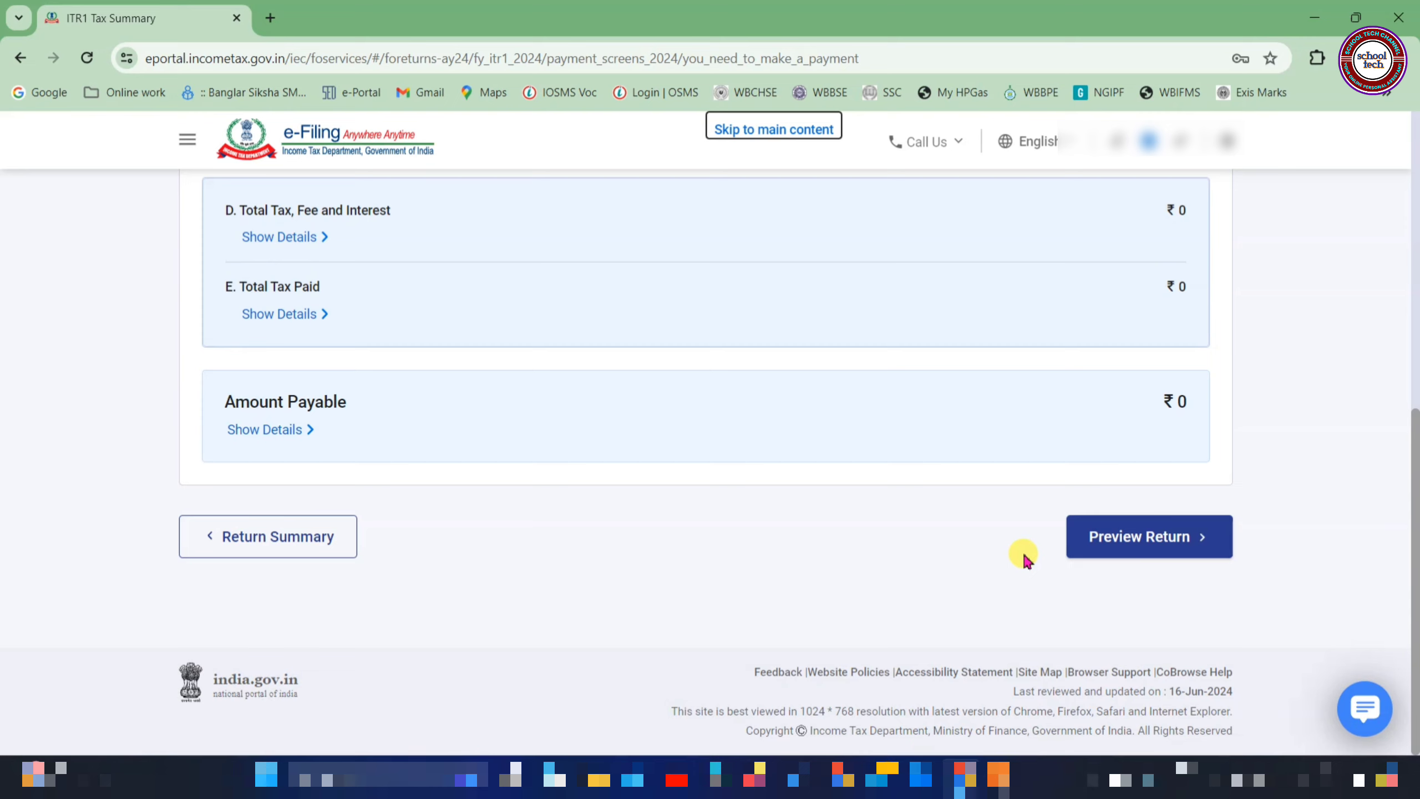
click(1135, 545)
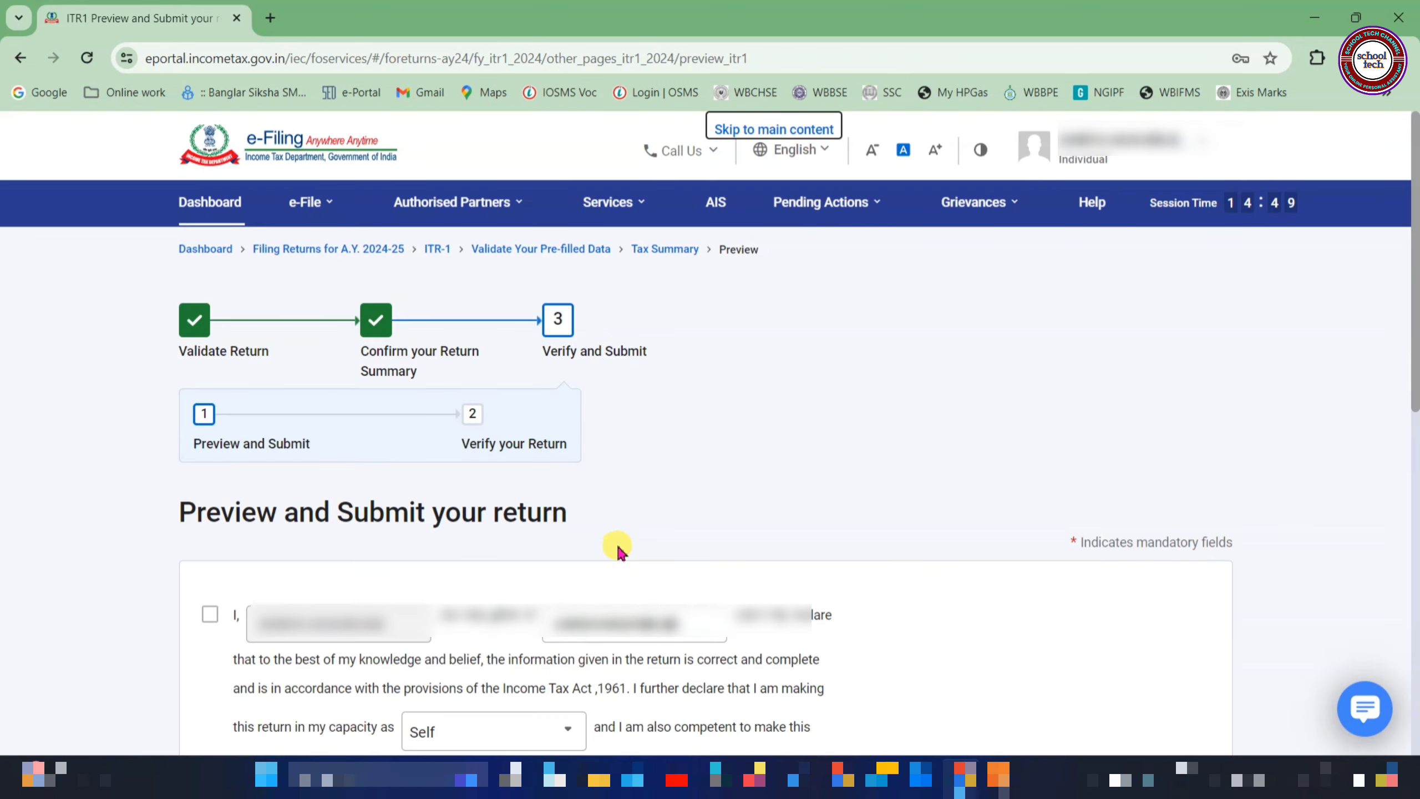
- Accept the declaration in the capacity of Self, leave the TRP details blank, and proceed to the return preview
click(207, 616)
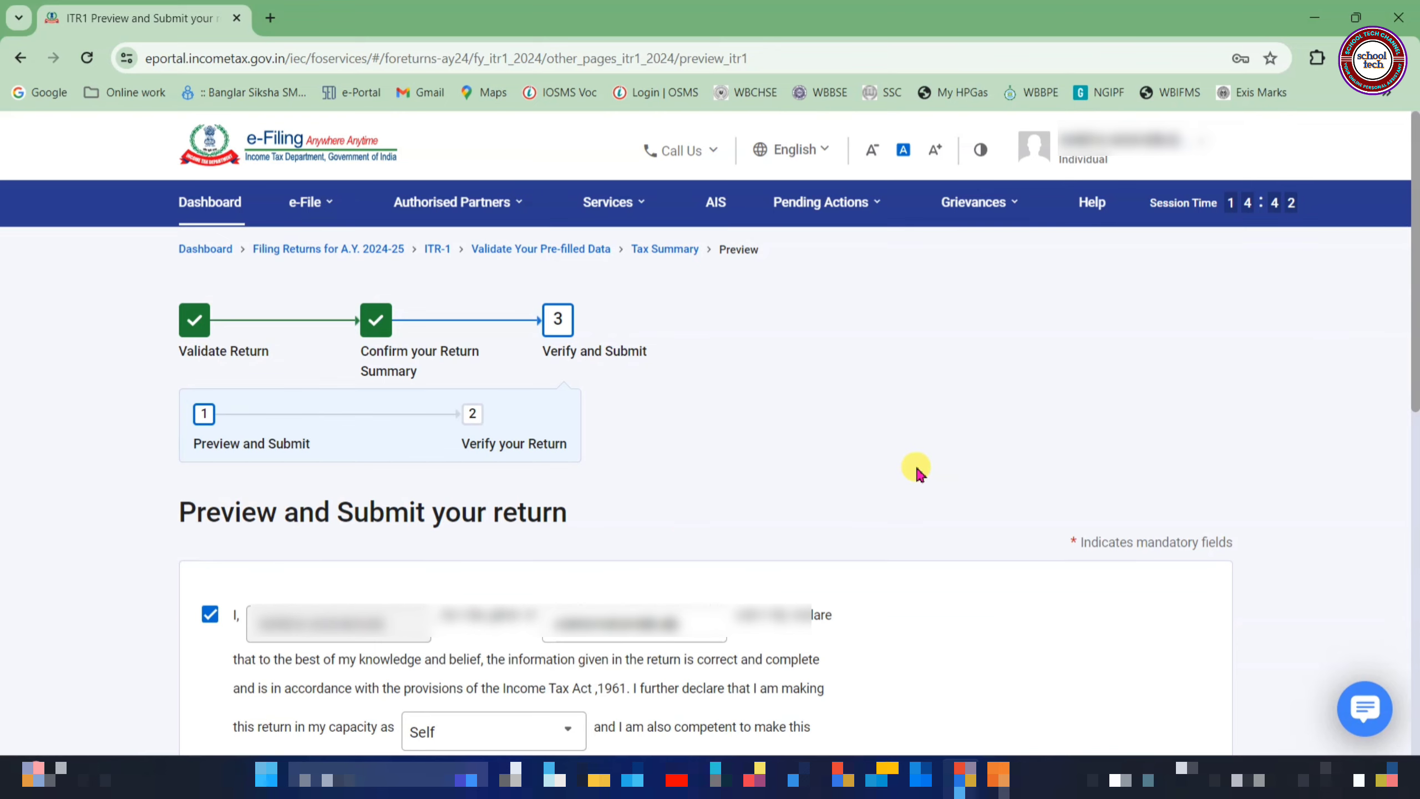
scroll(917, 470, down, 10)
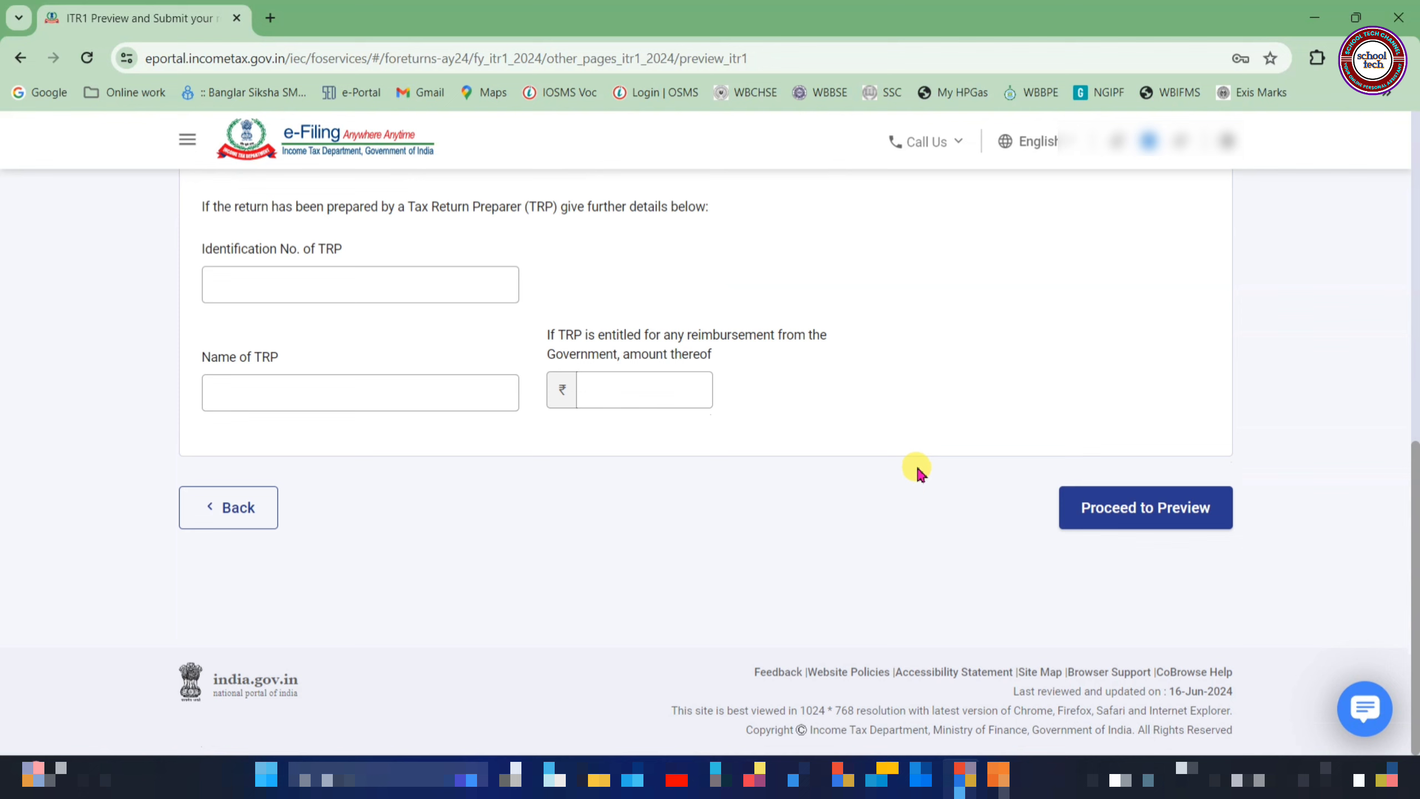
click(1132, 517)
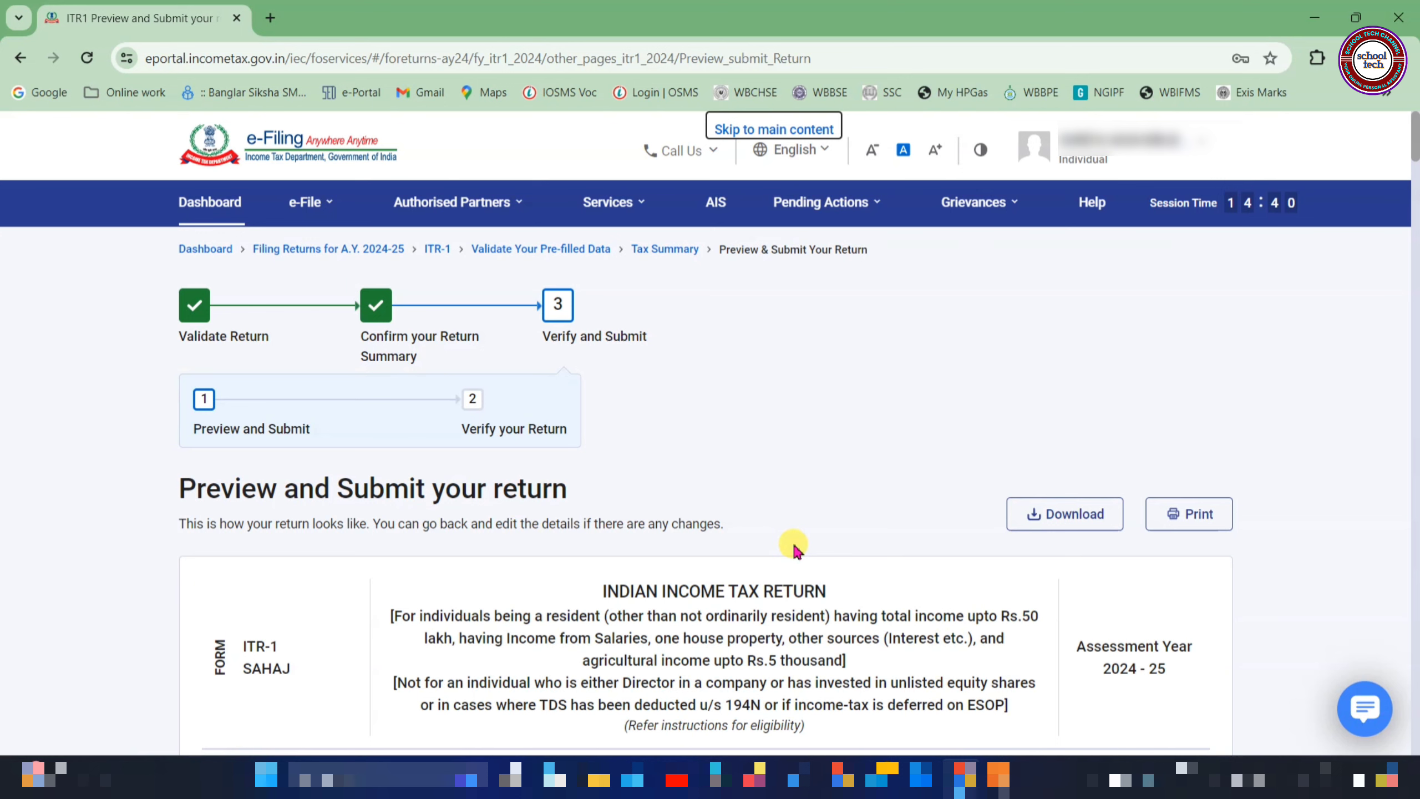
- Submit the previewed ITR-1 return for validation and proceed to verification
key(End)
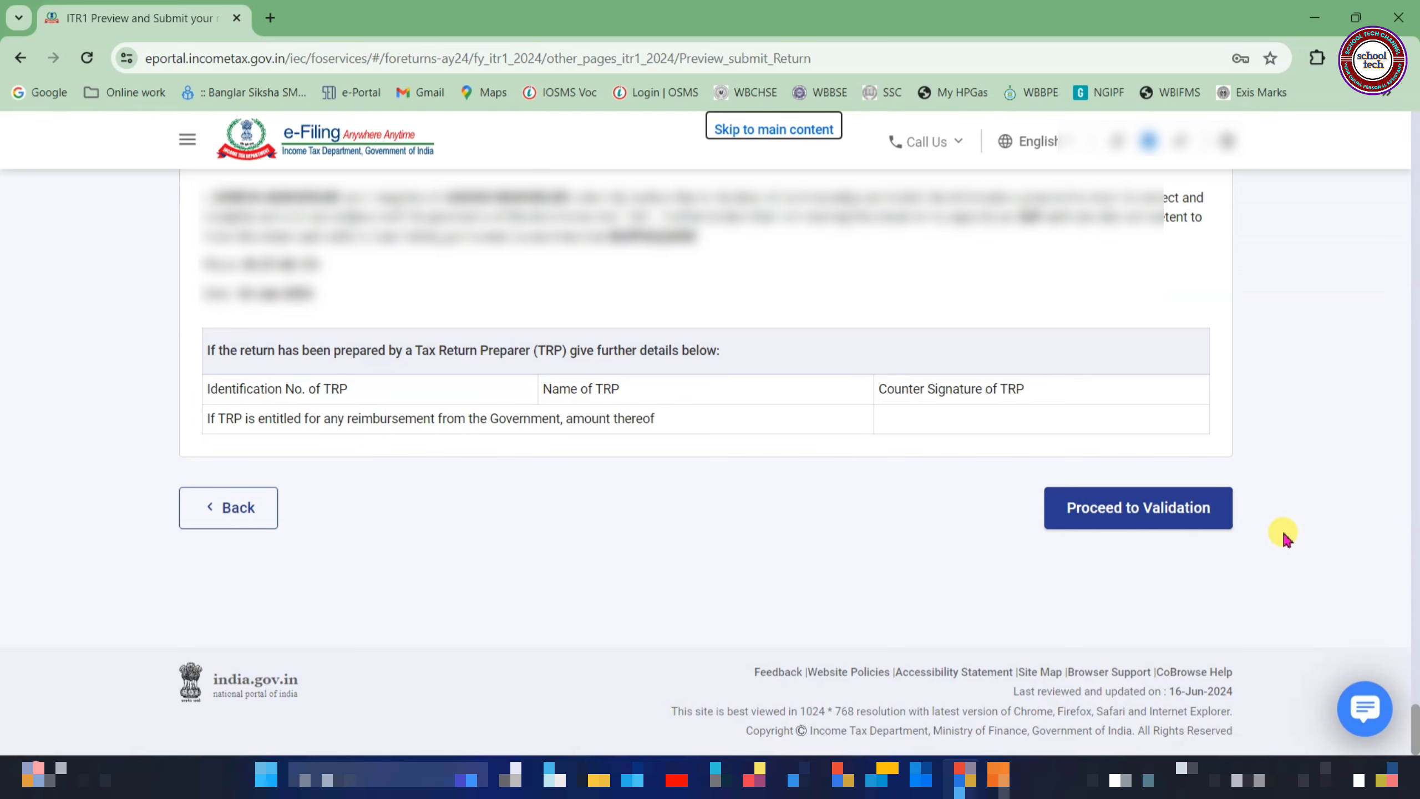
click(1167, 517)
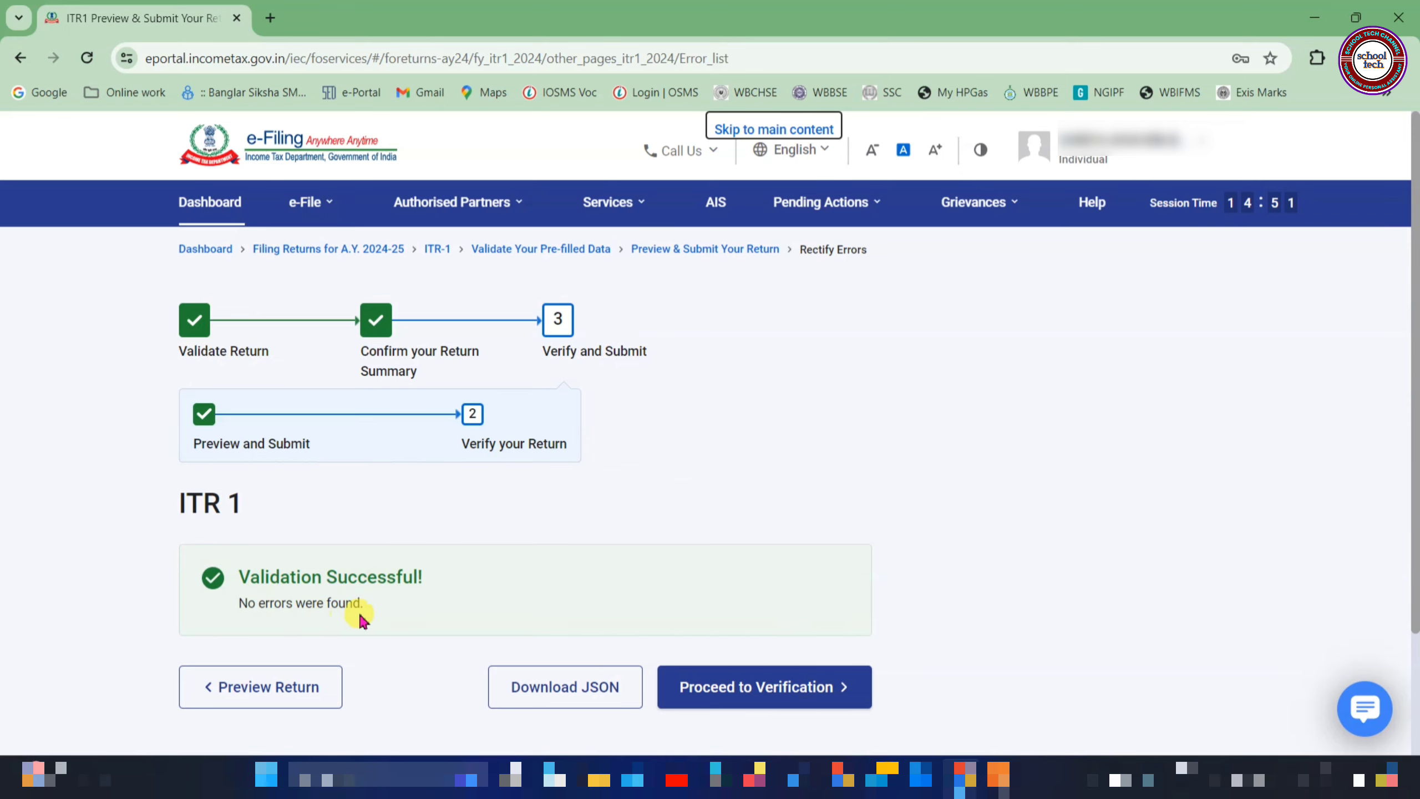
click(768, 699)
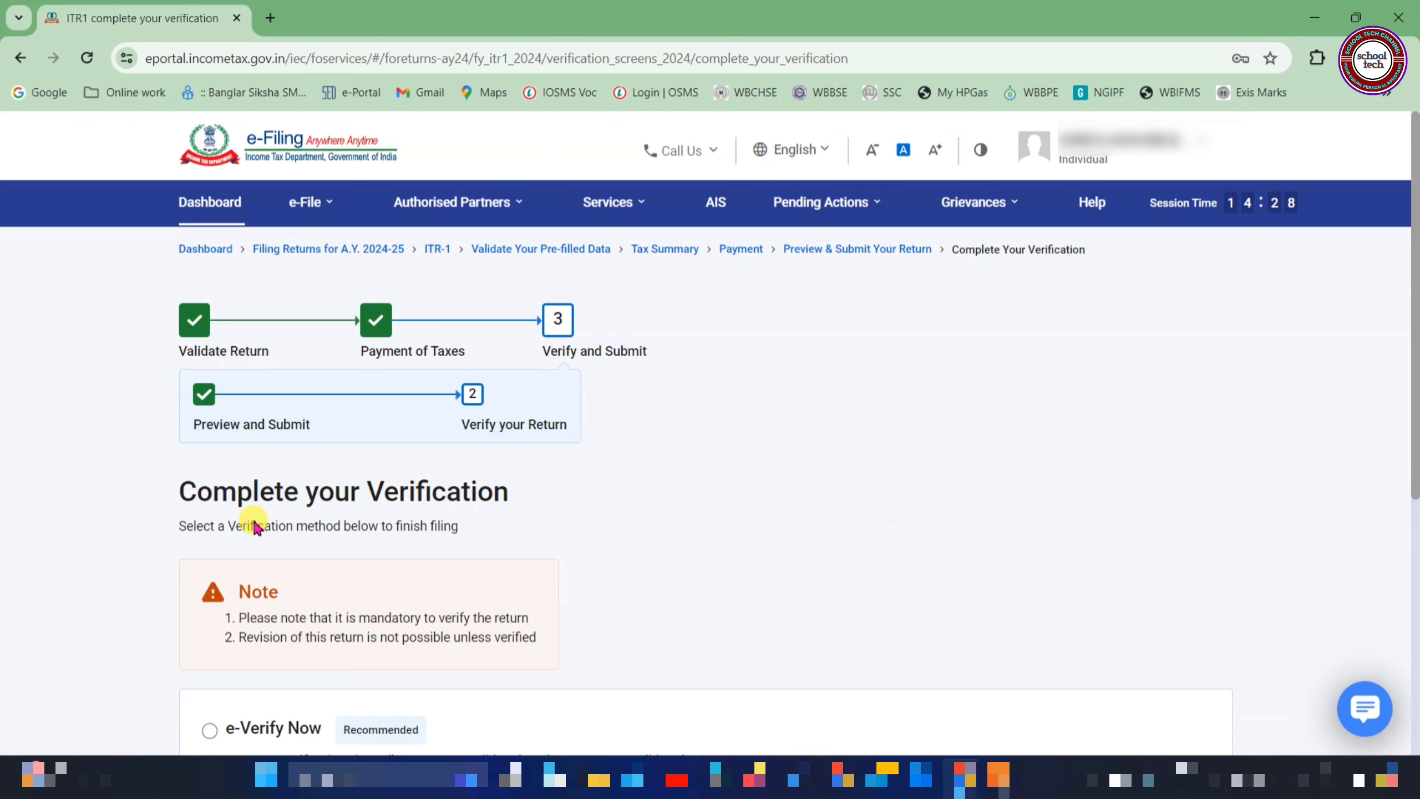
- Choose e-Verify Now as the verification method for the return and continue
scroll(1001, 438, down, 5)
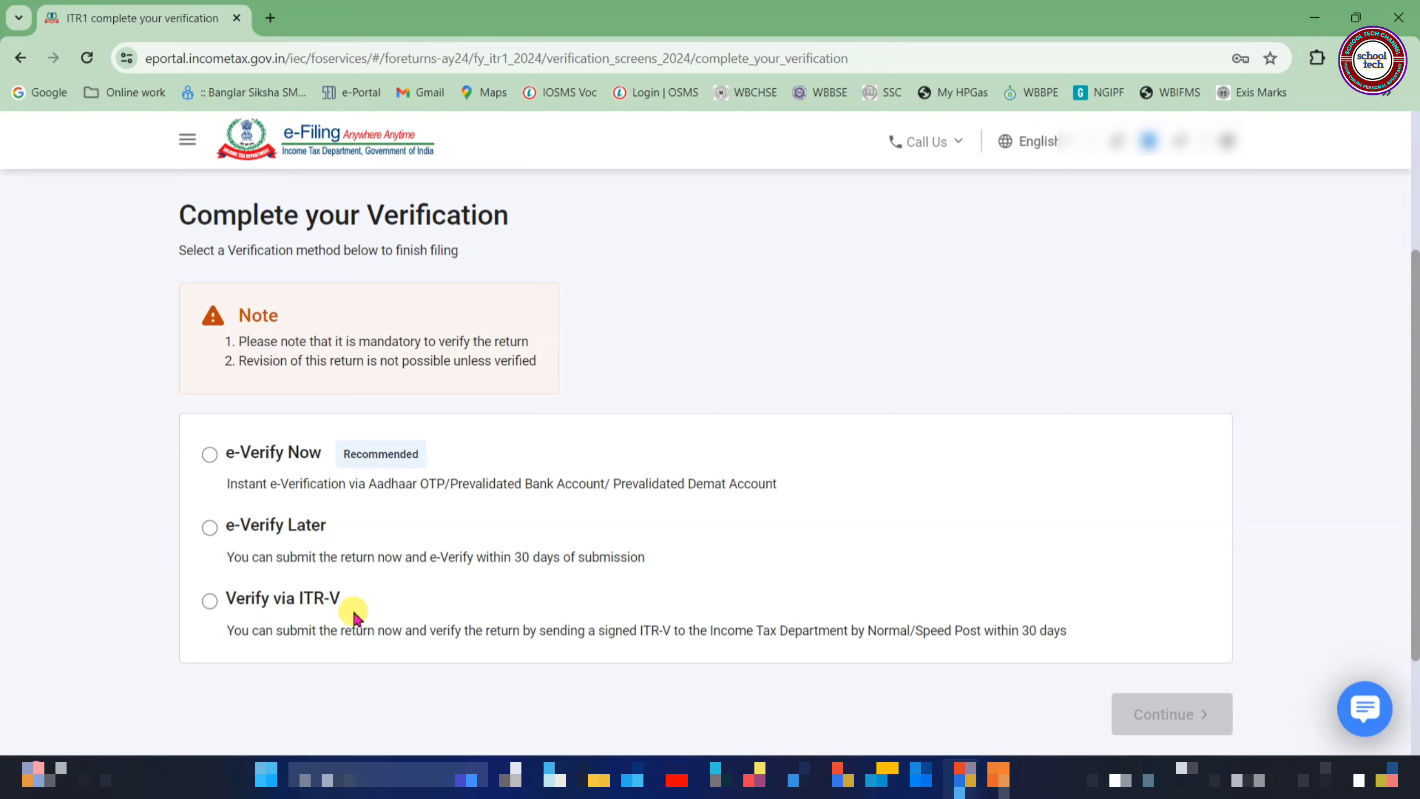
click(215, 458)
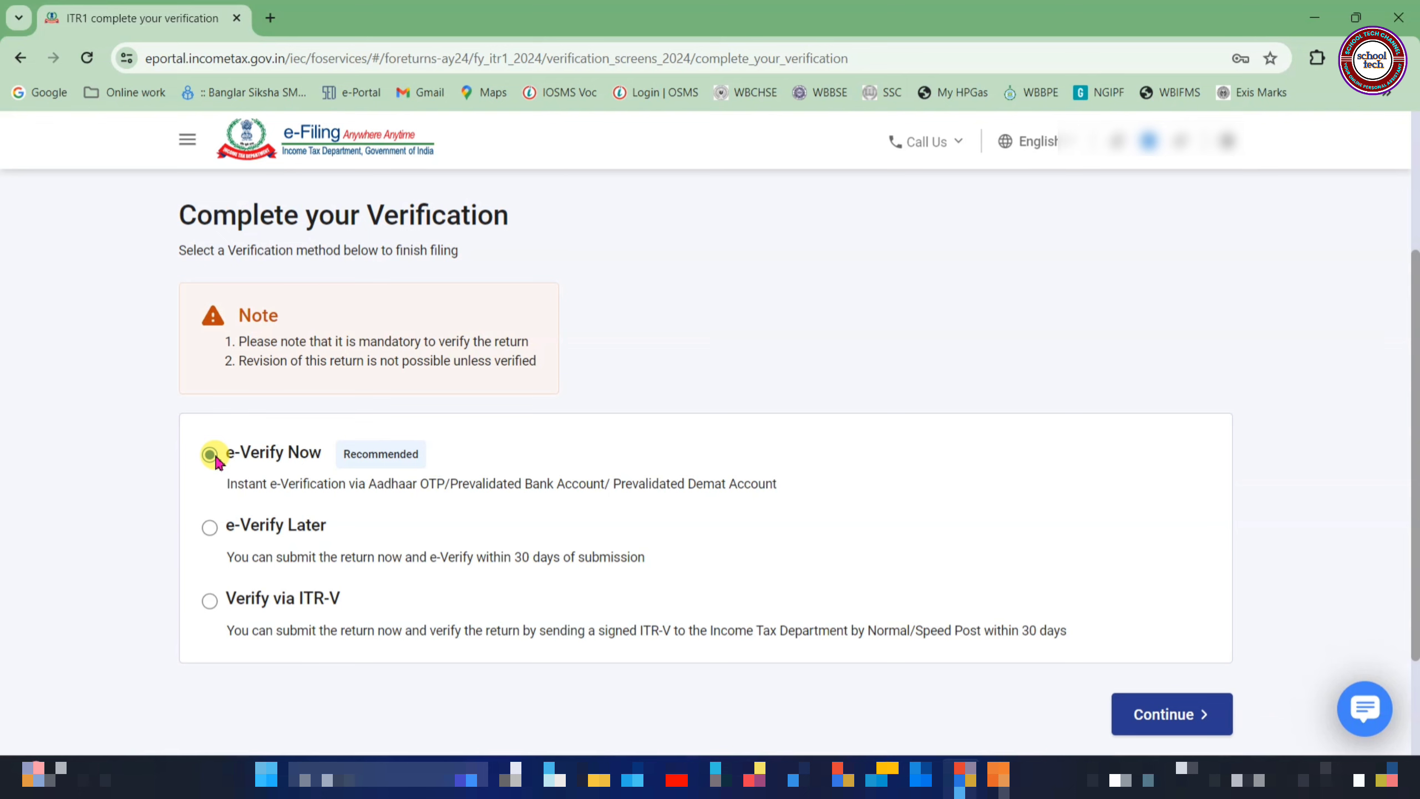
click(1188, 719)
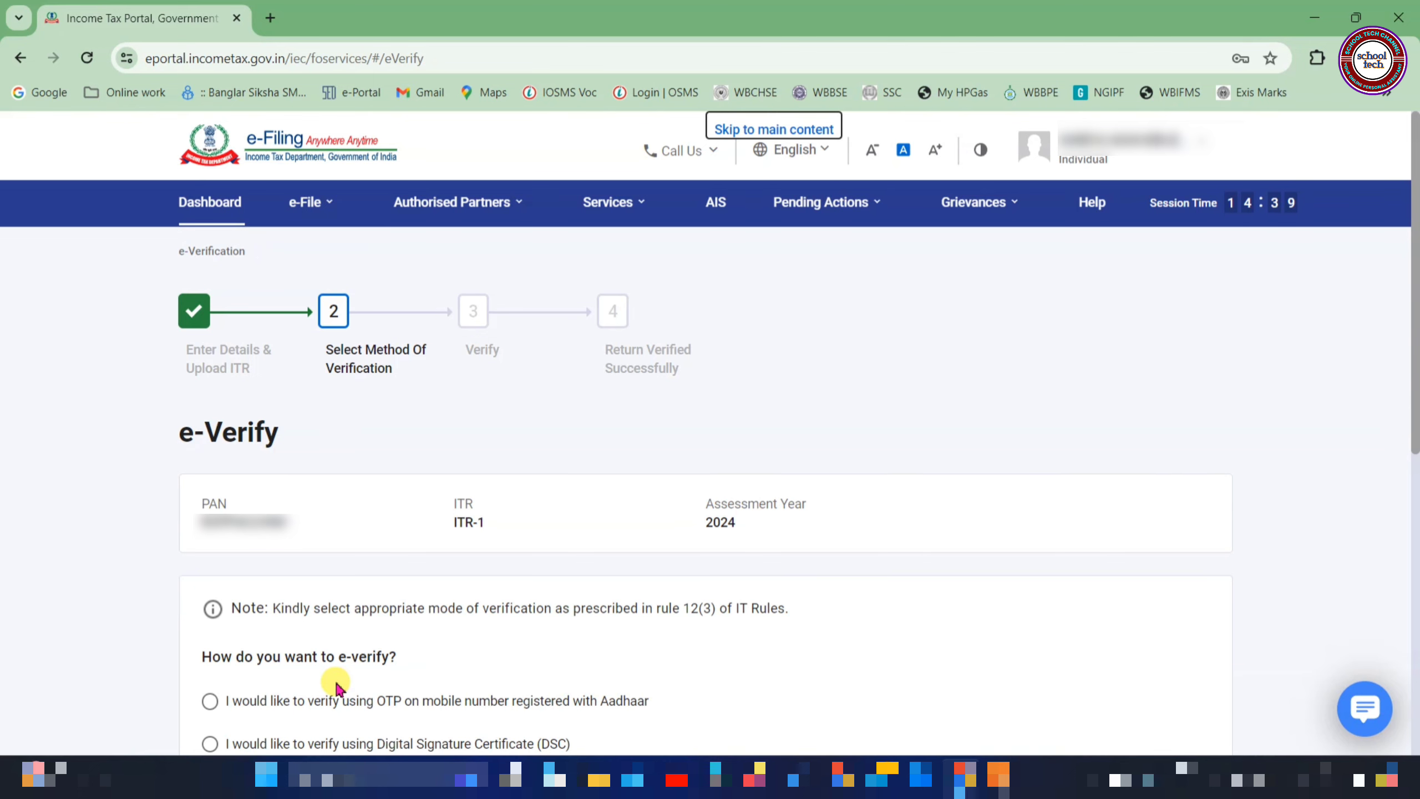
- Choose e-verification by OTP on the Aadhaar-registered mobile number, agree to validate the Aadhaar details, and generate the OTP
scroll(334, 685, down, 5)
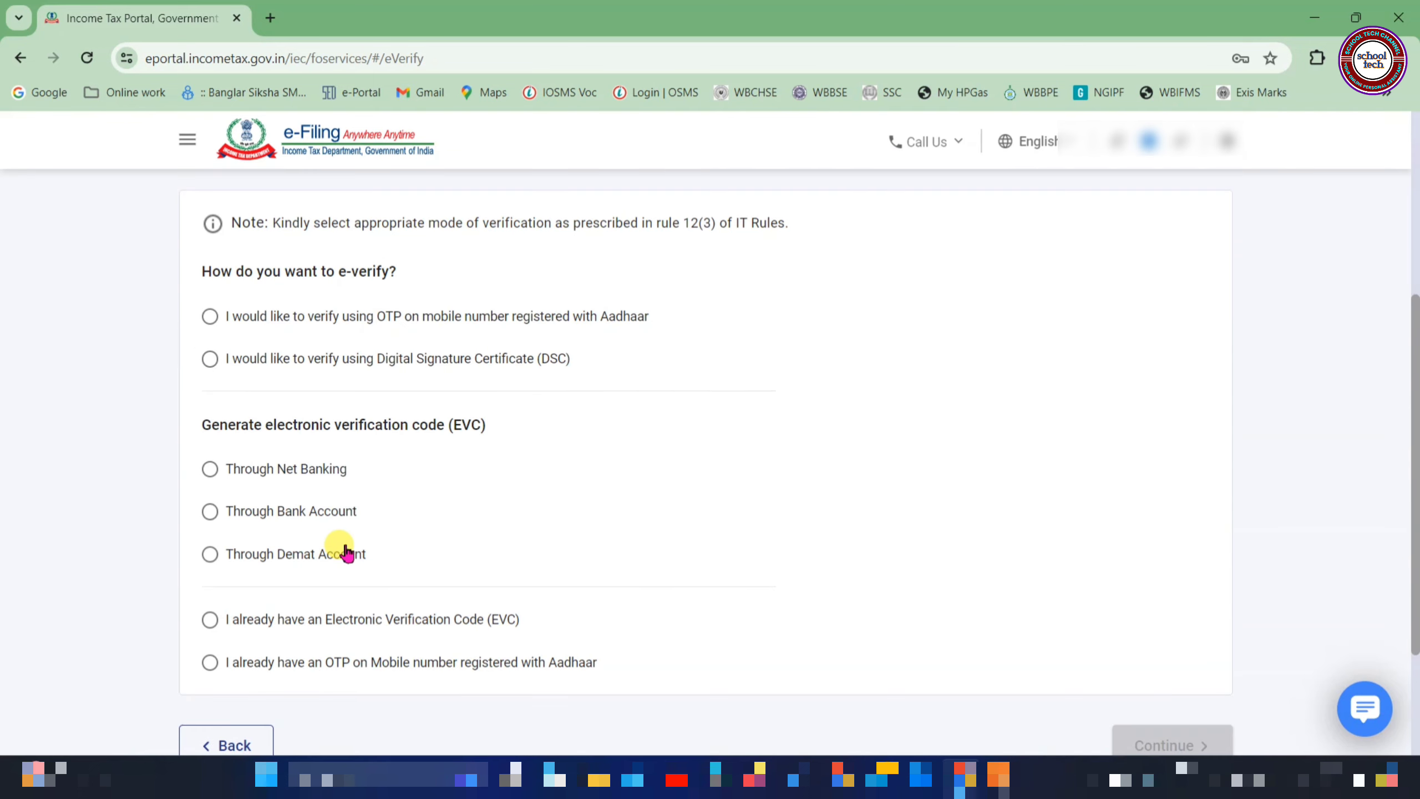
click(210, 317)
scroll(1243, 650, down, 1)
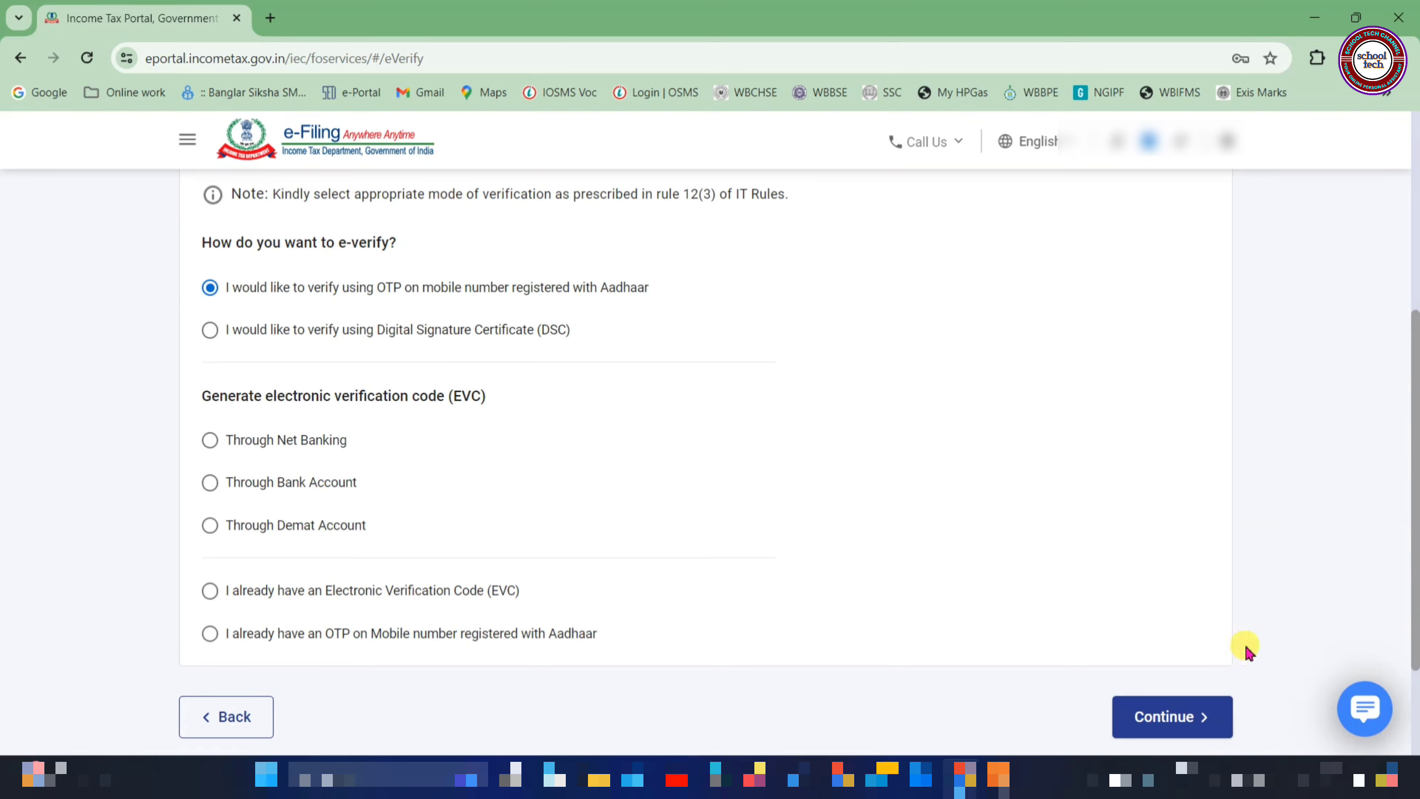
click(1186, 721)
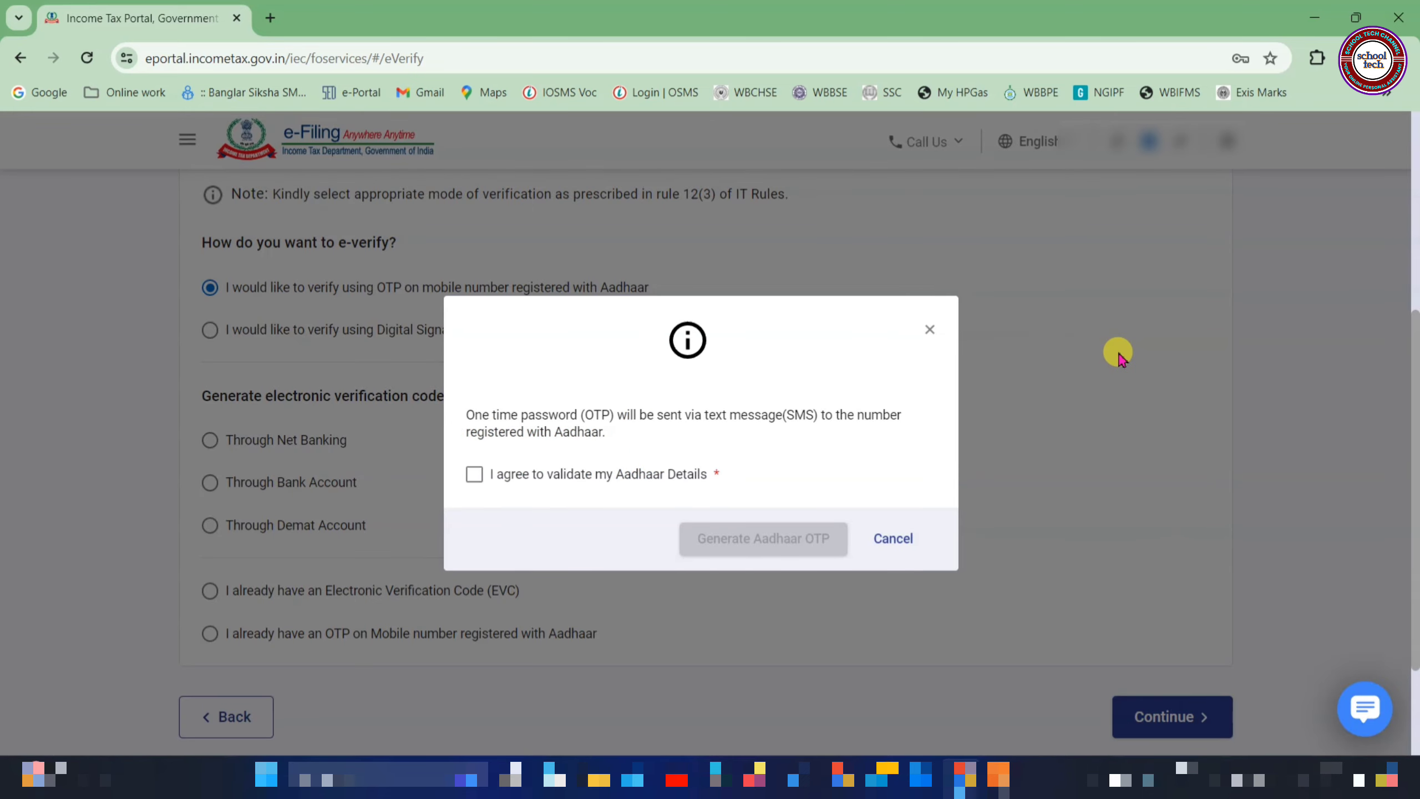
click(474, 474)
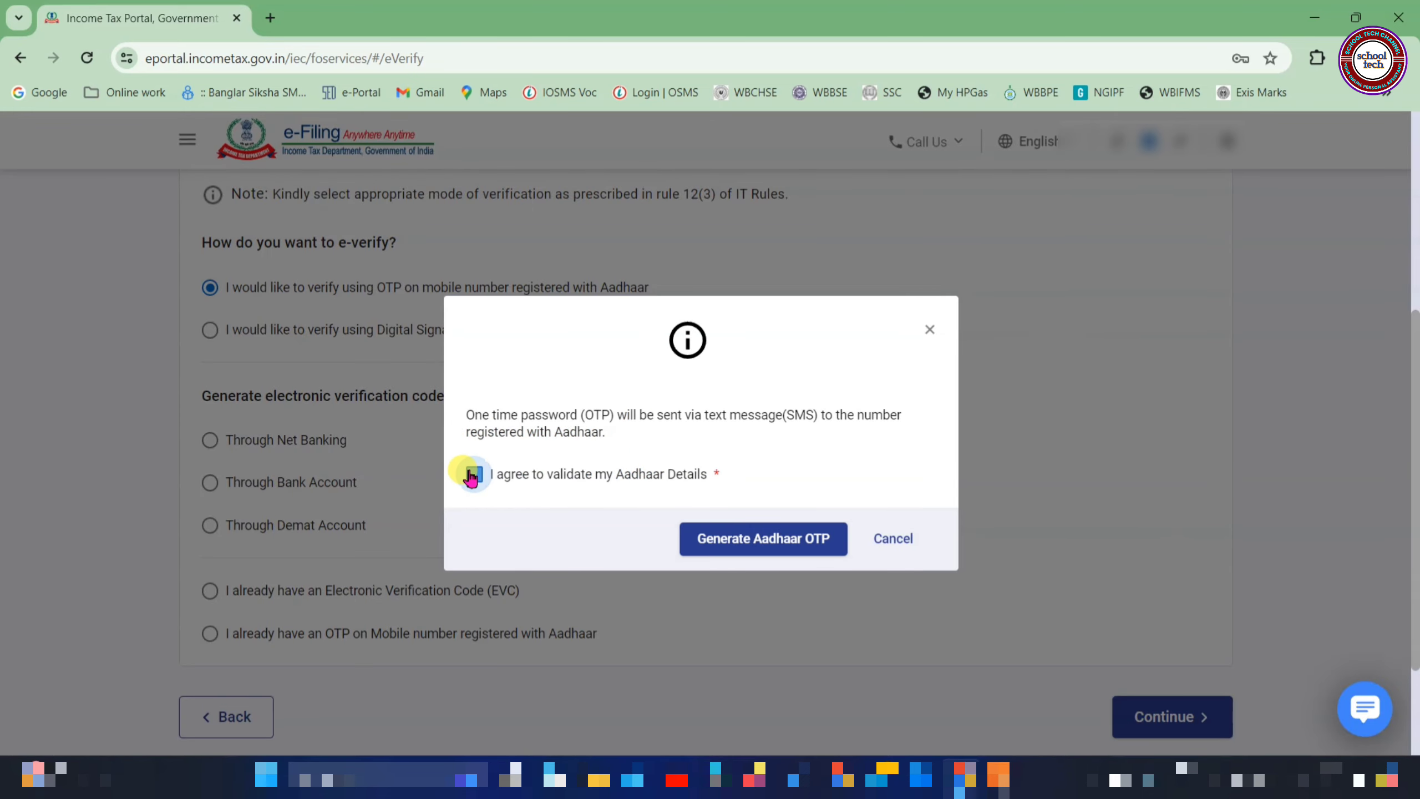
click(748, 540)
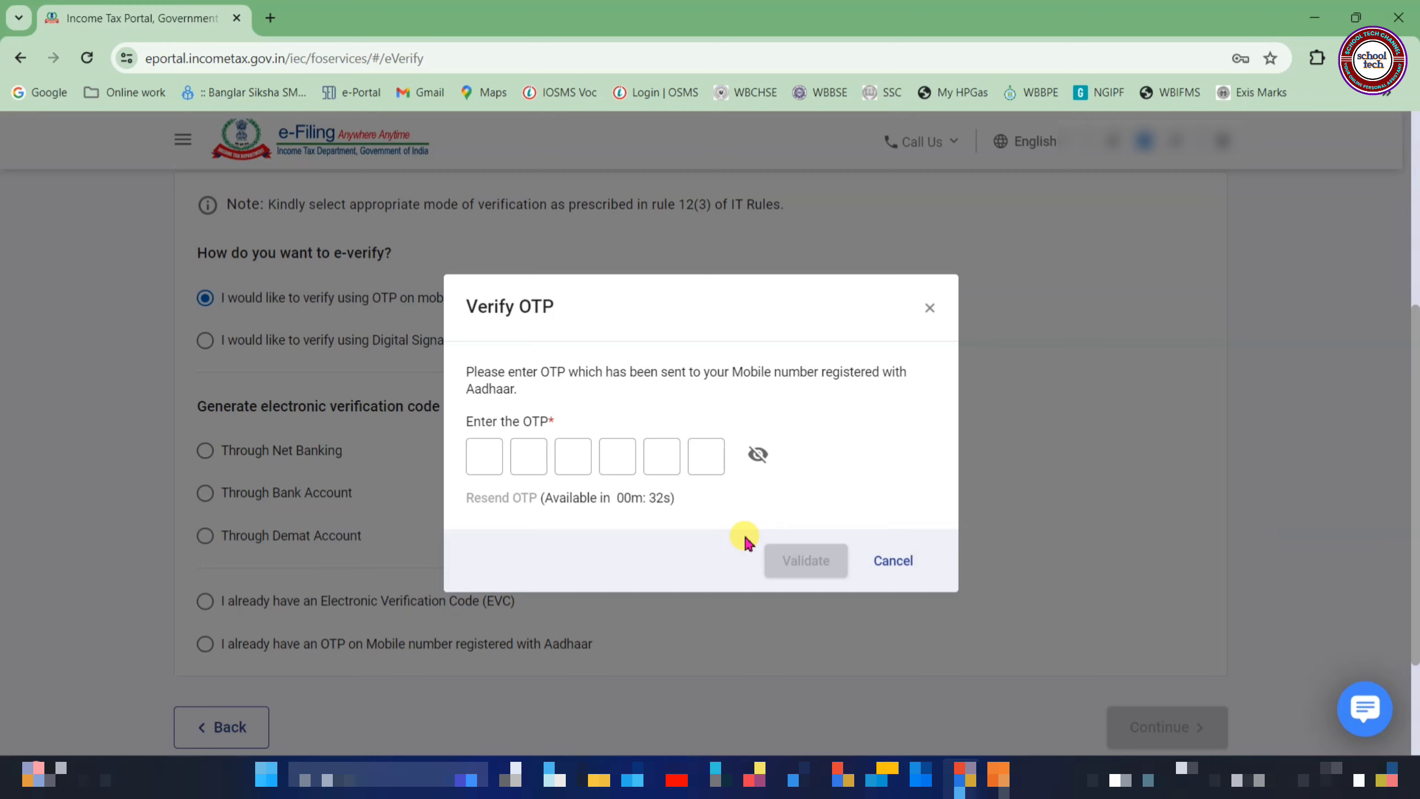
- Enter the six-digit Aadhaar OTP received on the registered mobile and validate it
click(488, 458)
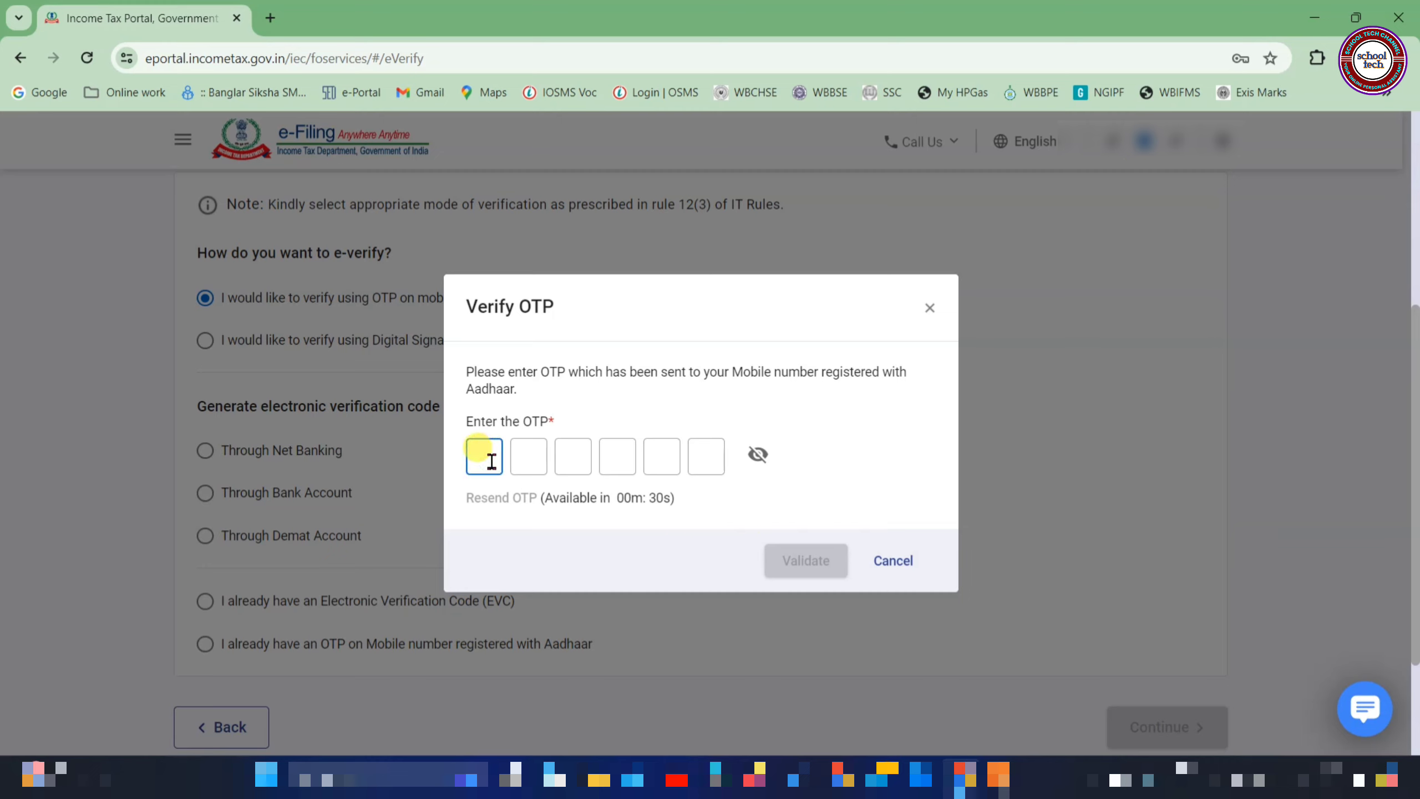
text(••••••)
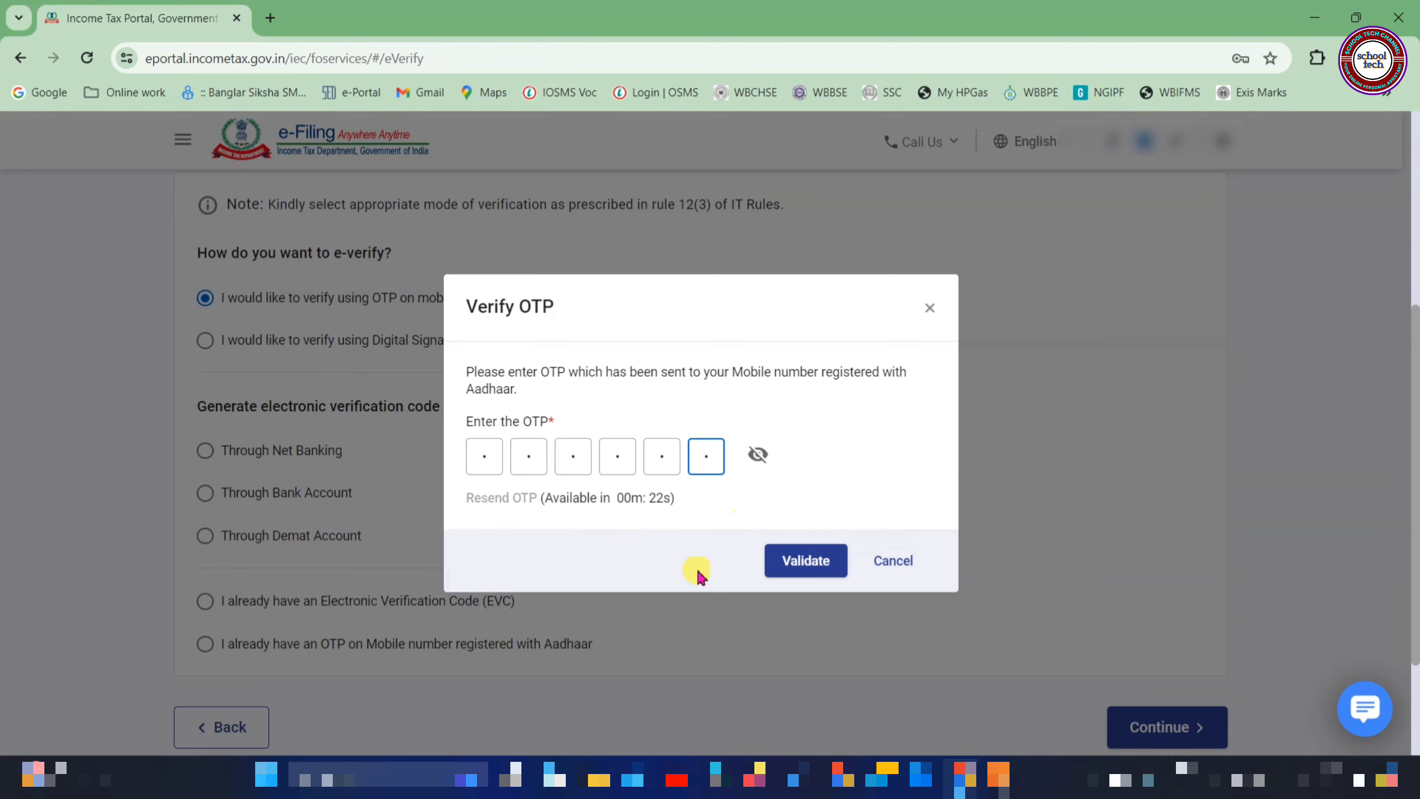
click(819, 577)
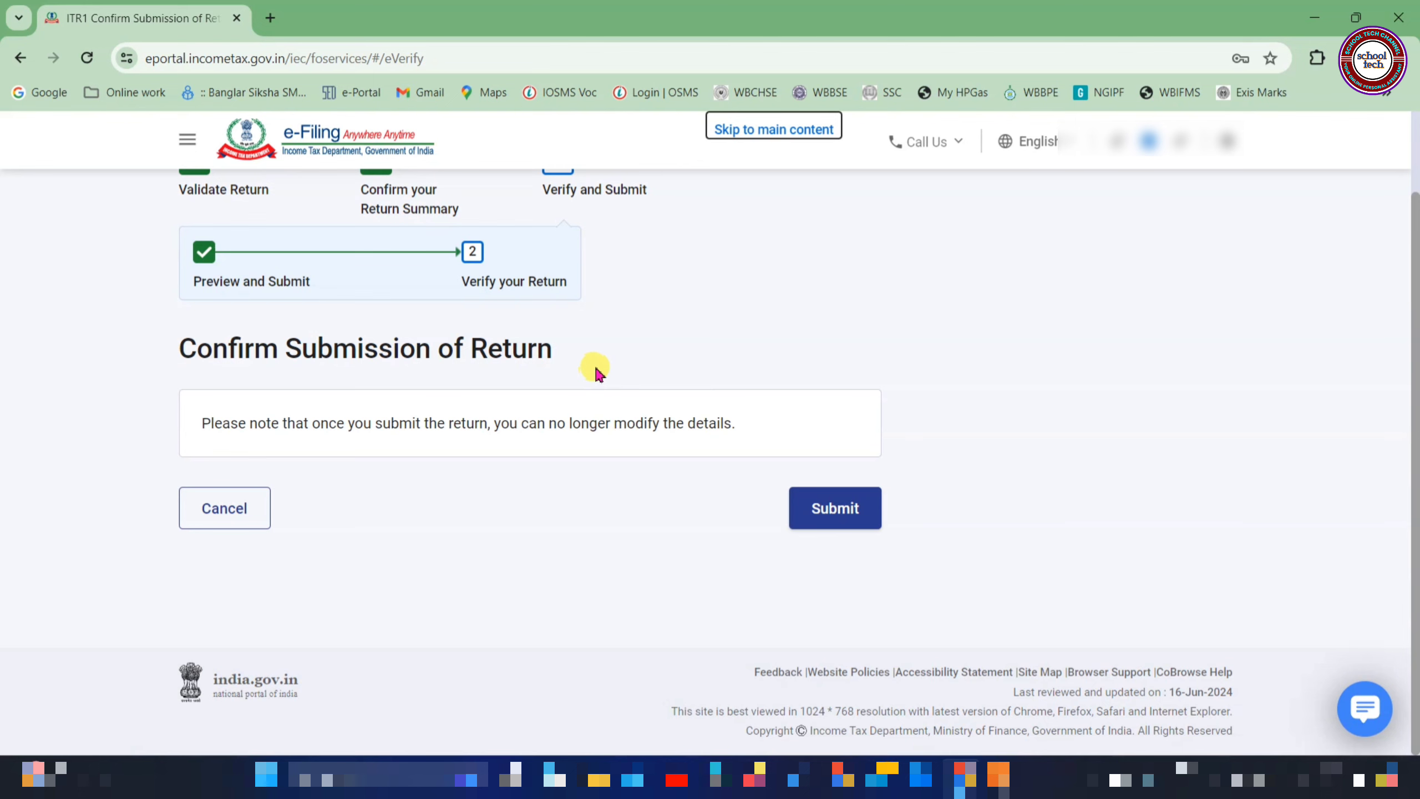
- Submit the verified return and download its acknowledgement receipt
click(810, 509)
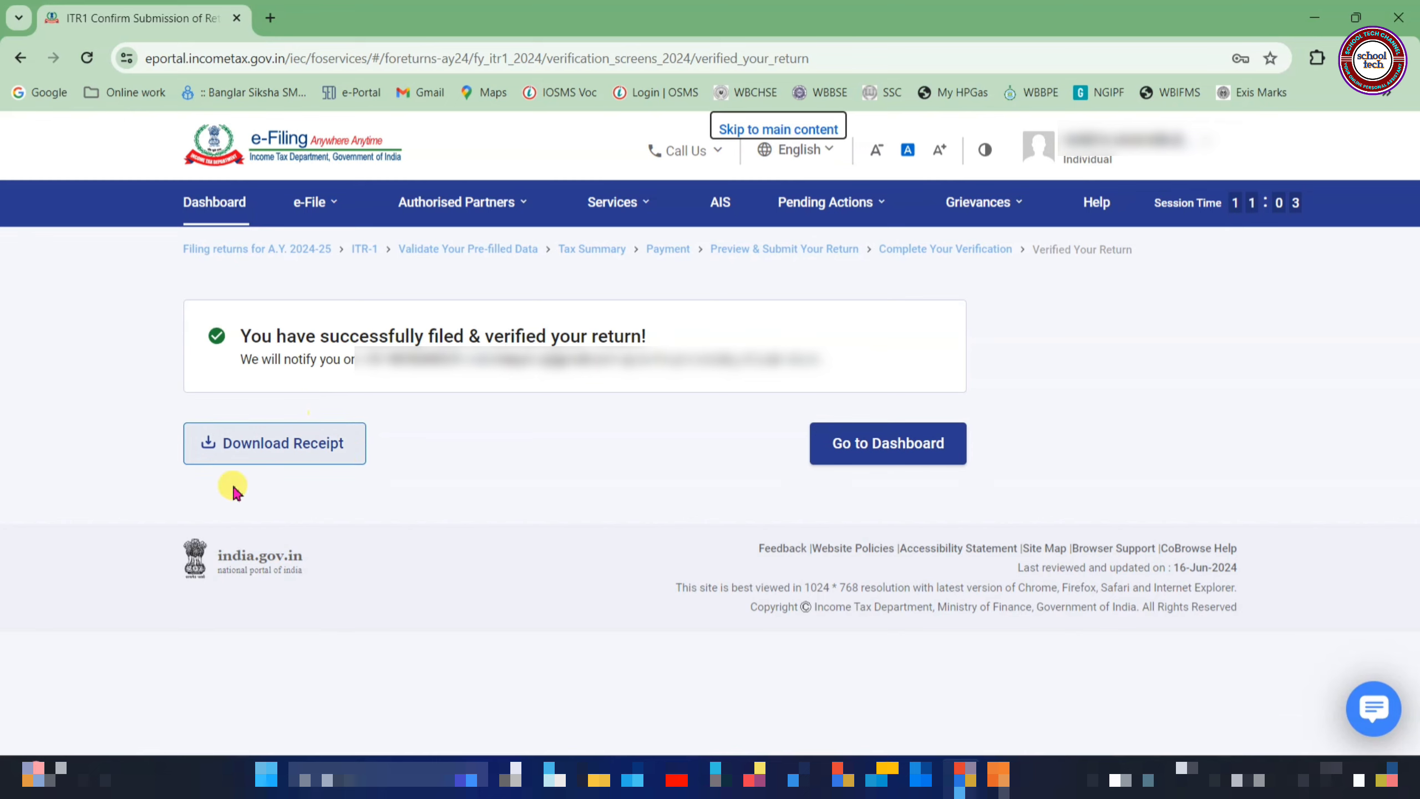
click(280, 448)
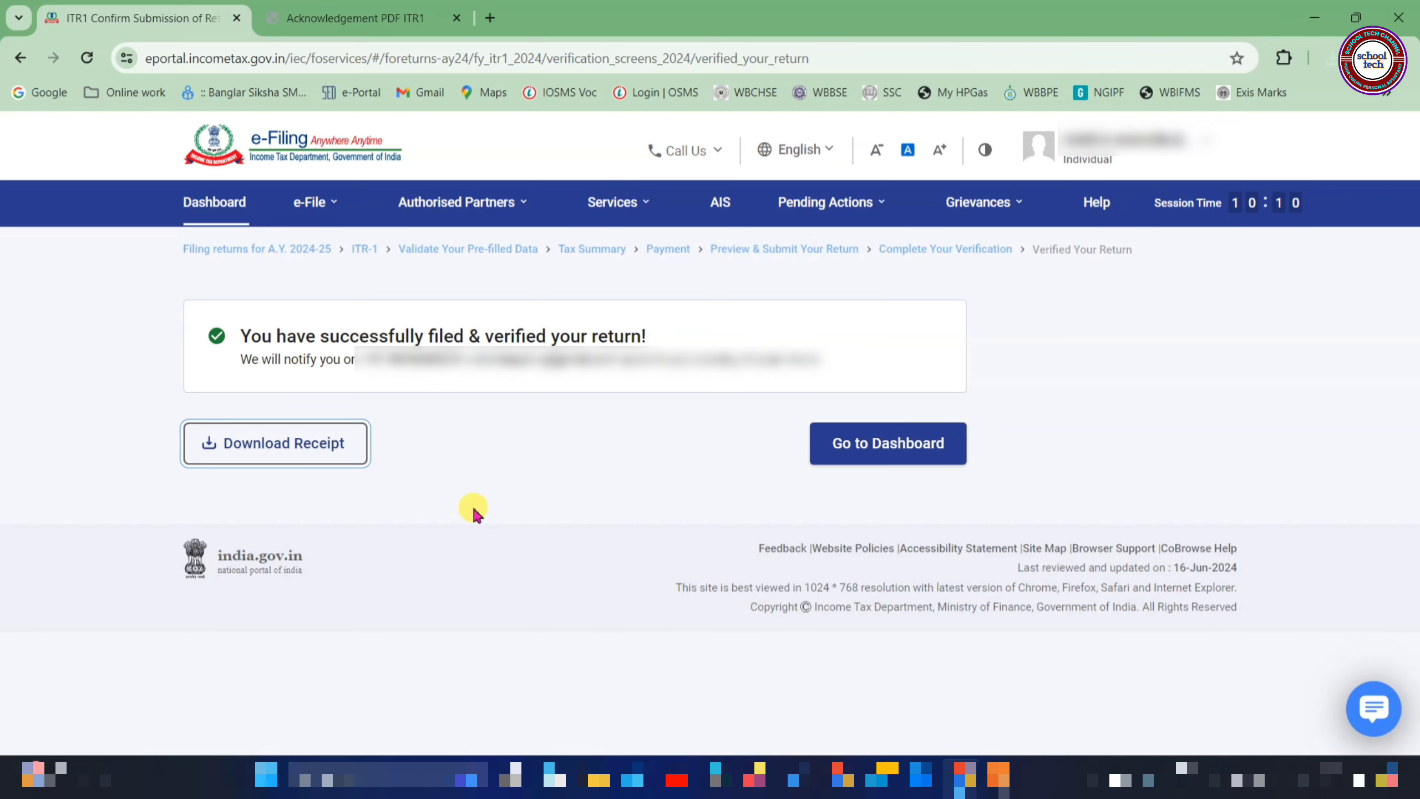